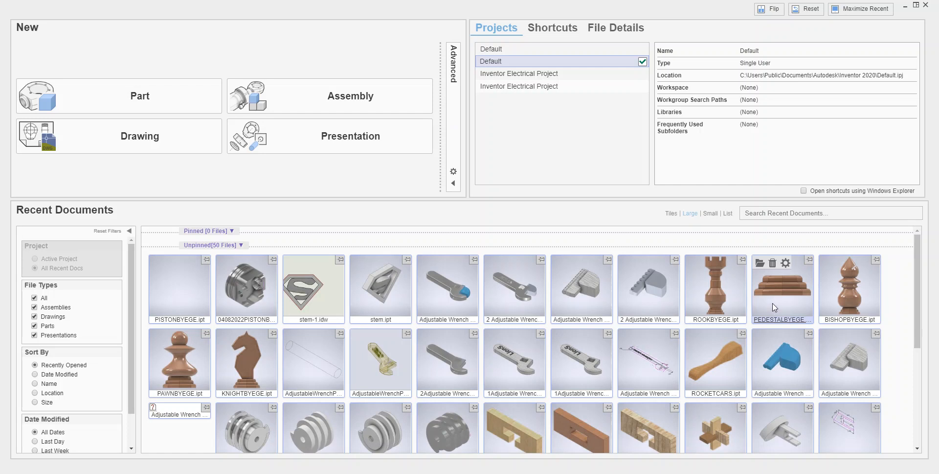
Step: Open the recent part file PEDESTALBYEGE.ipt
click(768, 298)
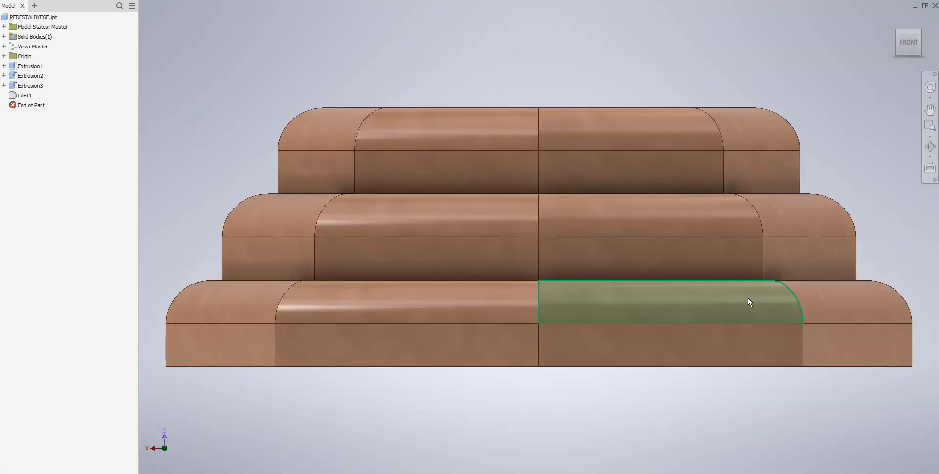
scroll(604, 175, down, 5)
middle_drag(603, 171, 539, 347)
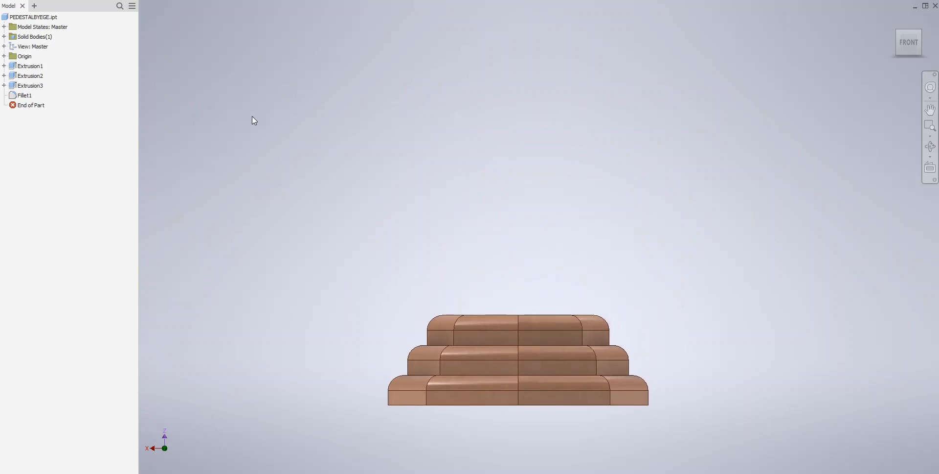
Step: Save a copy of the pedestal part in My Drive under the file name QUEENBYEGE
click(33, 16)
key(alt+f)
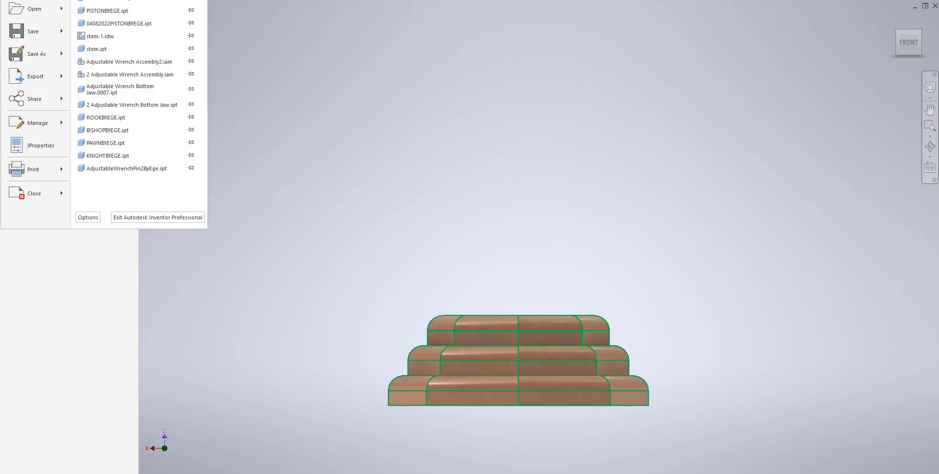
click(22, 60)
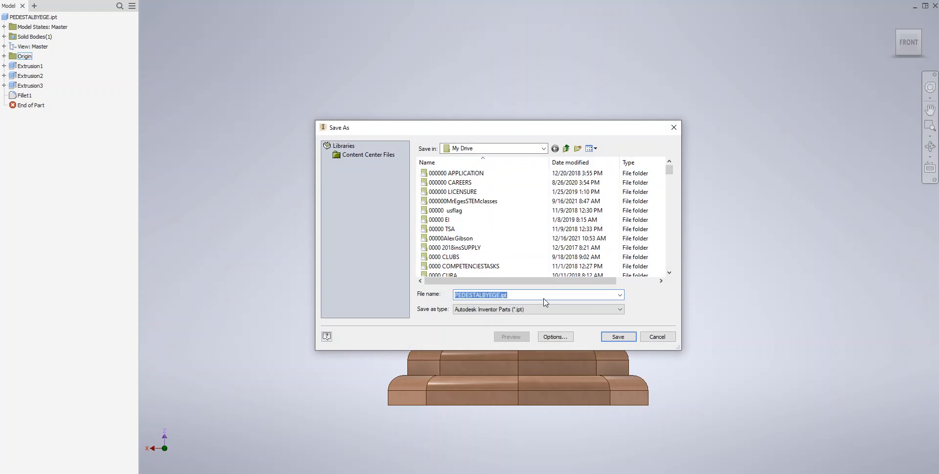
text(QUEE)
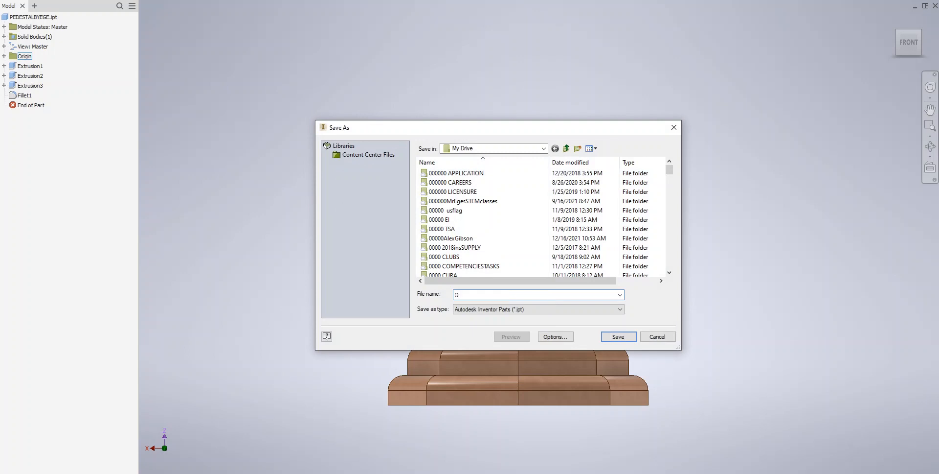
text(NBYEGE)
click(616, 336)
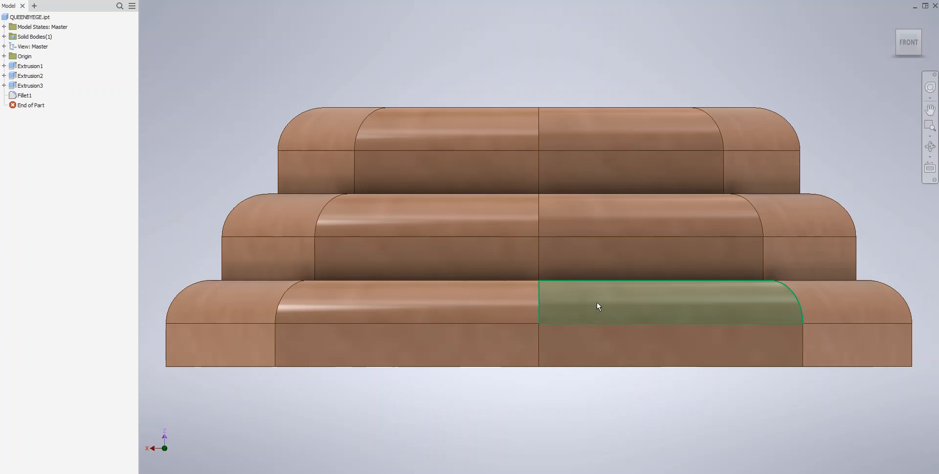
Step: Start a new sketch on the XZ origin plane of the pedestal
scroll(594, 297, down, 4)
scroll(564, 295, down, 1)
middle_drag(563, 296, 492, 369)
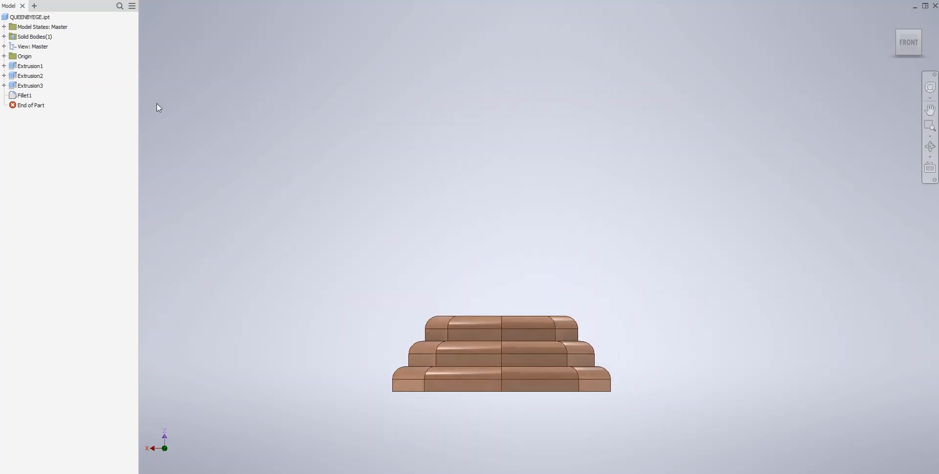
click(4, 56)
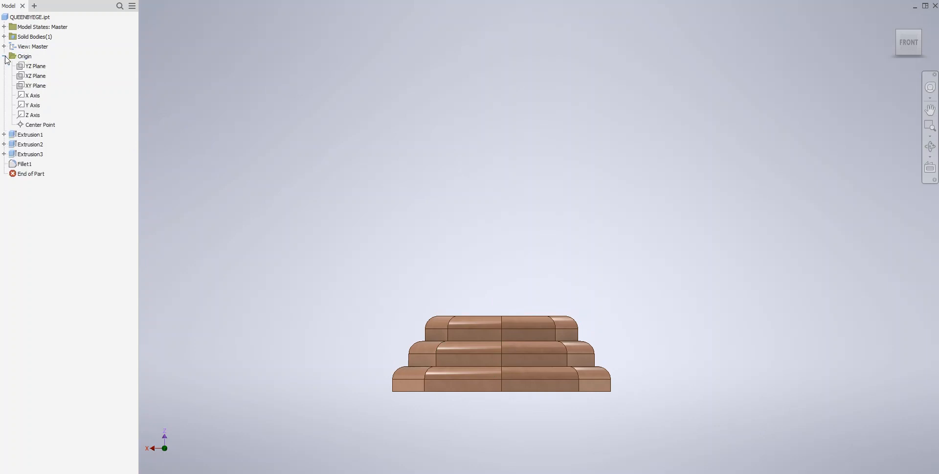
click(20, 77)
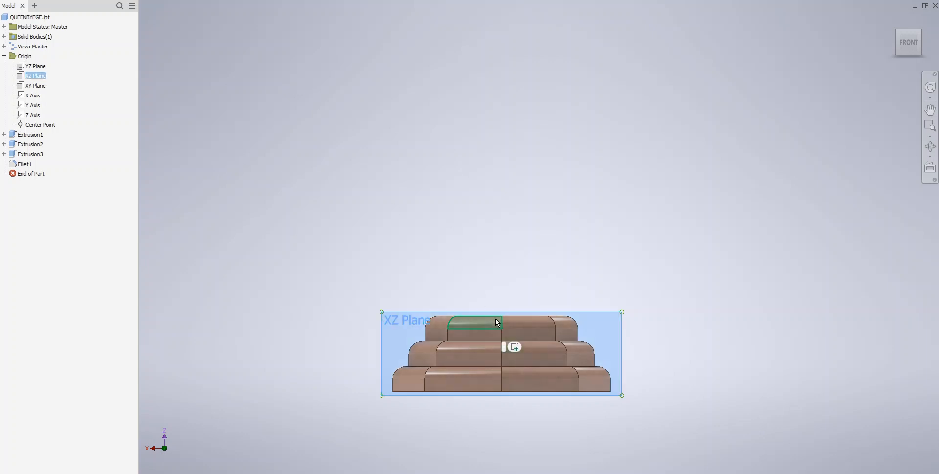
click(514, 346)
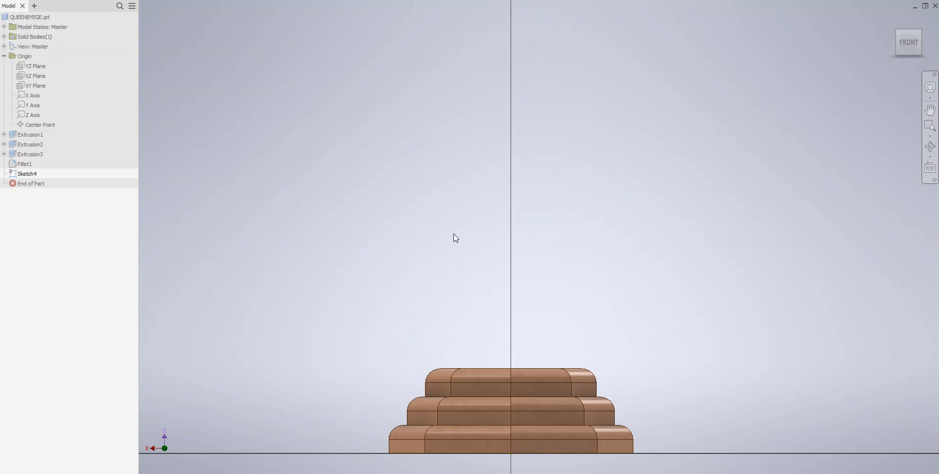
Step: Sketch a 1.25 in horizontal line leftward from the centre of the pedestal's top edge
scroll(452, 235, down, 1)
mouse_move(453, 237)
middle_down()
mouse_move(446, 278)
mouse_move(463, 286)
middle_up()
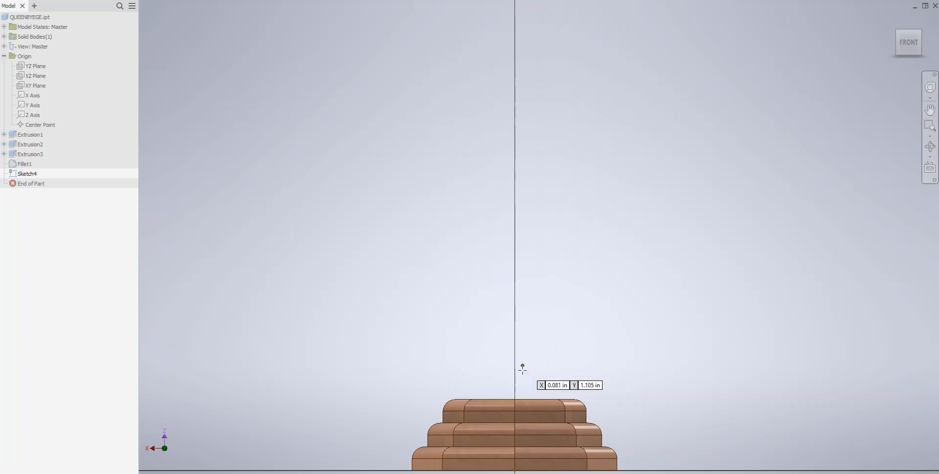
click(514, 399)
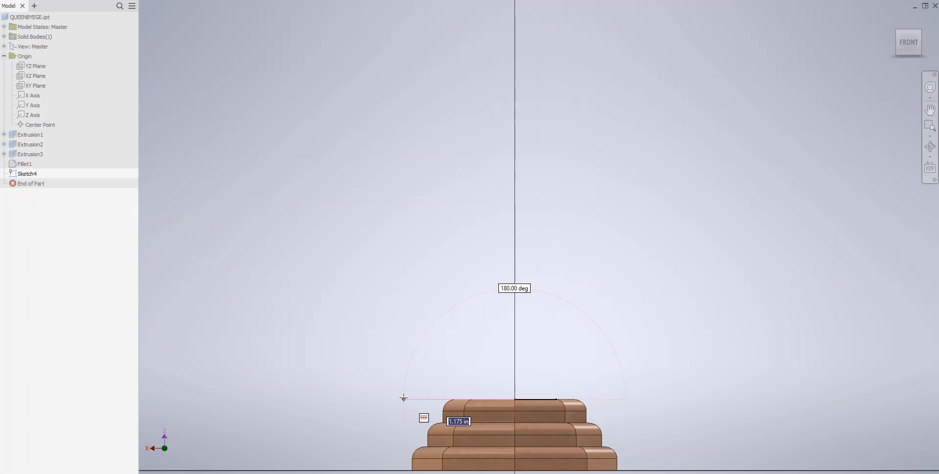
text(1.25)
key(Return)
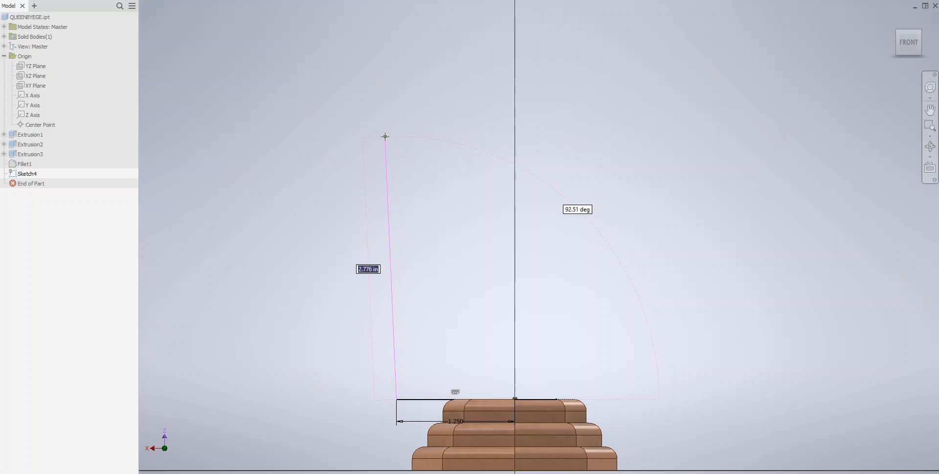
key(Escape)
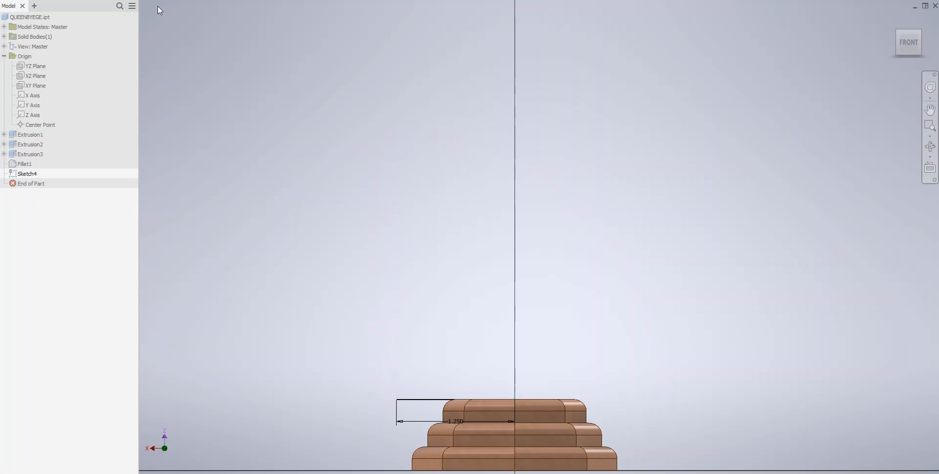
Step: Draw a rectangle 2.5 in wide and 7.7 in high above the pedestal, starting at the left end of the horizontal line
click(397, 399)
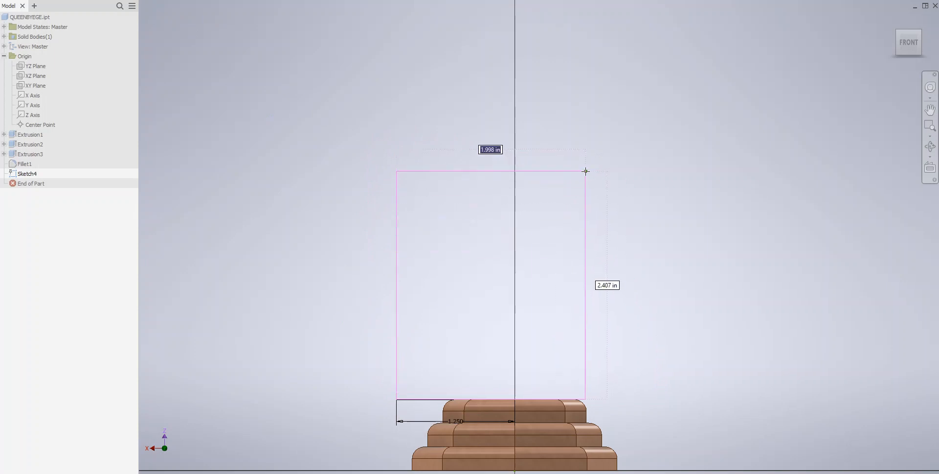
text(2.5)
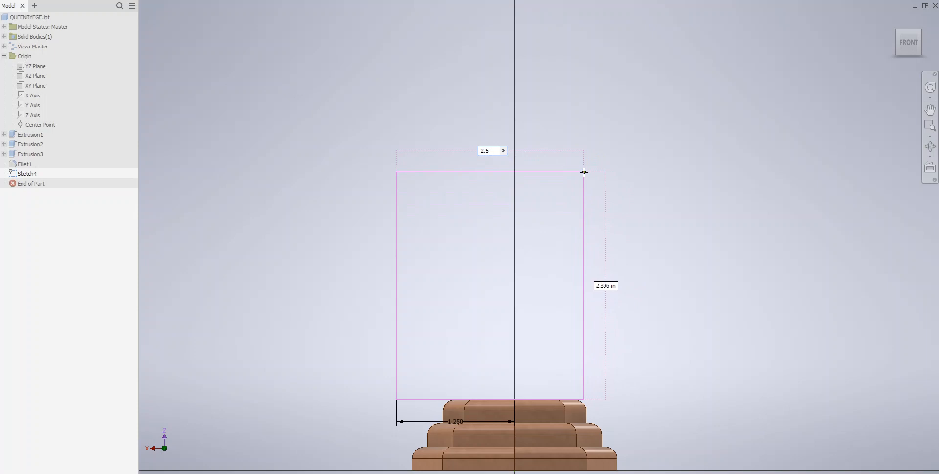
key(Tab)
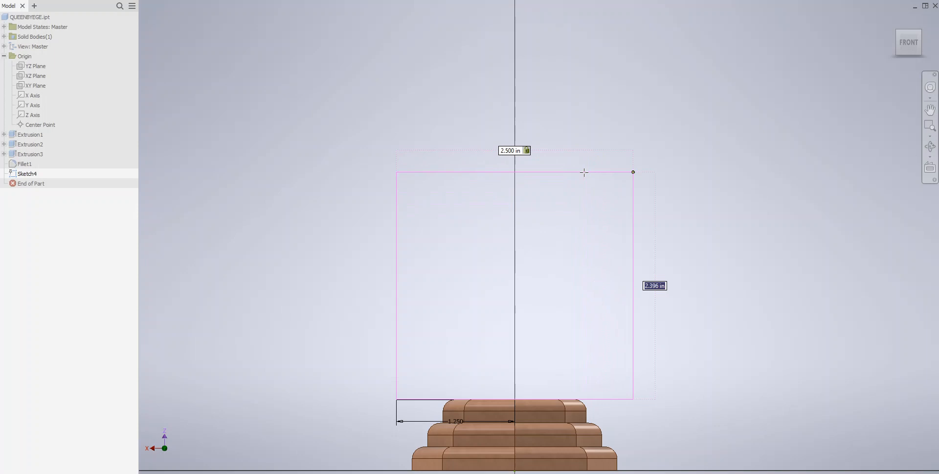
text(7.7)
key(Return)
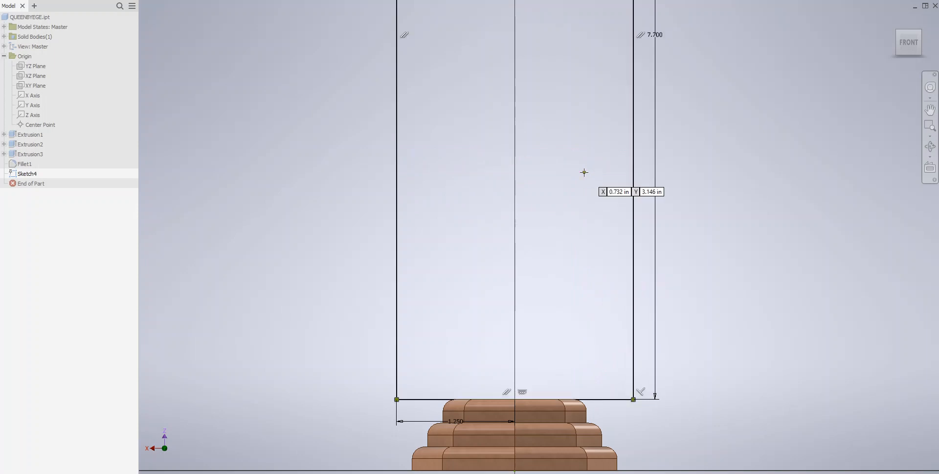
scroll(555, 160, up, 6)
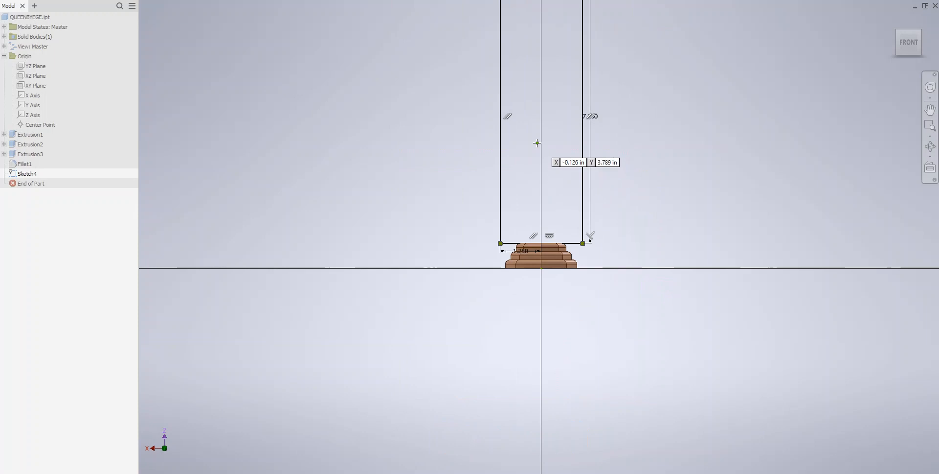
scroll(509, 218, down, 4)
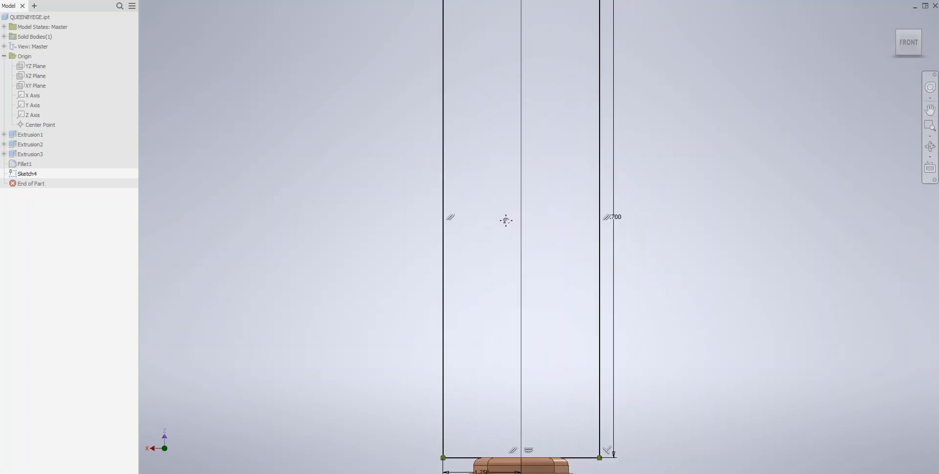
scroll(507, 216, up, 3)
middle_drag(508, 216, 489, 249)
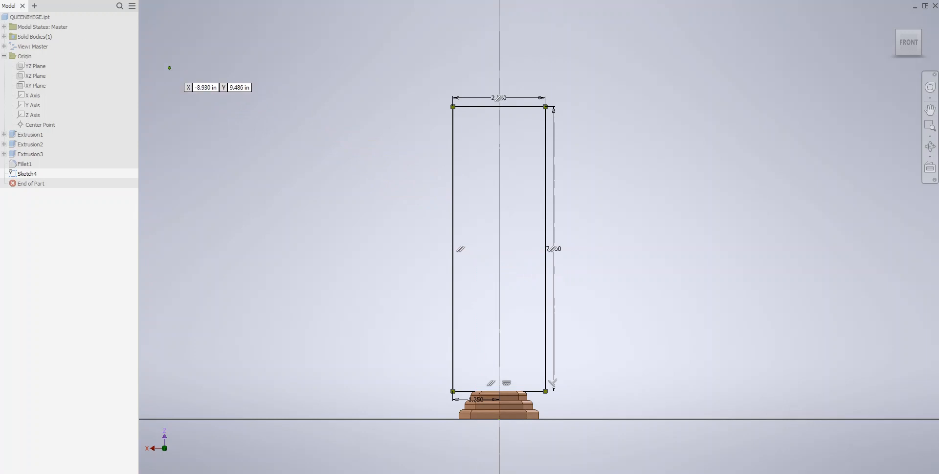
click(51, 0)
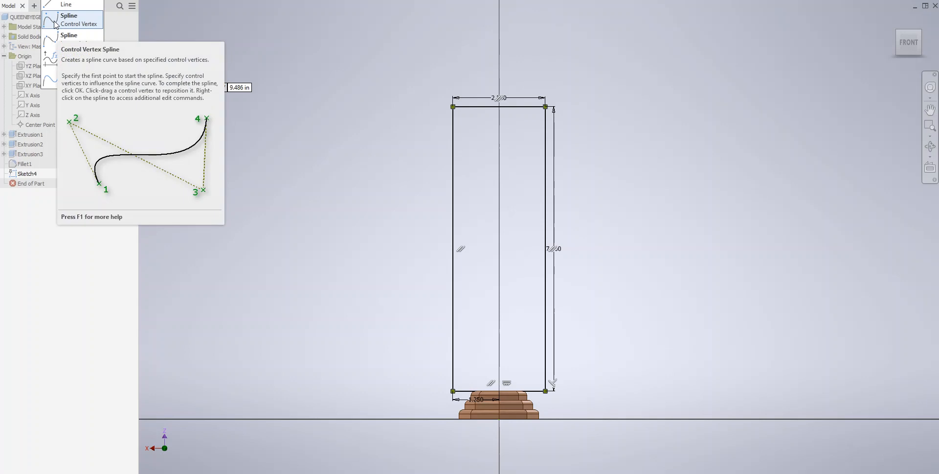
click(69, 19)
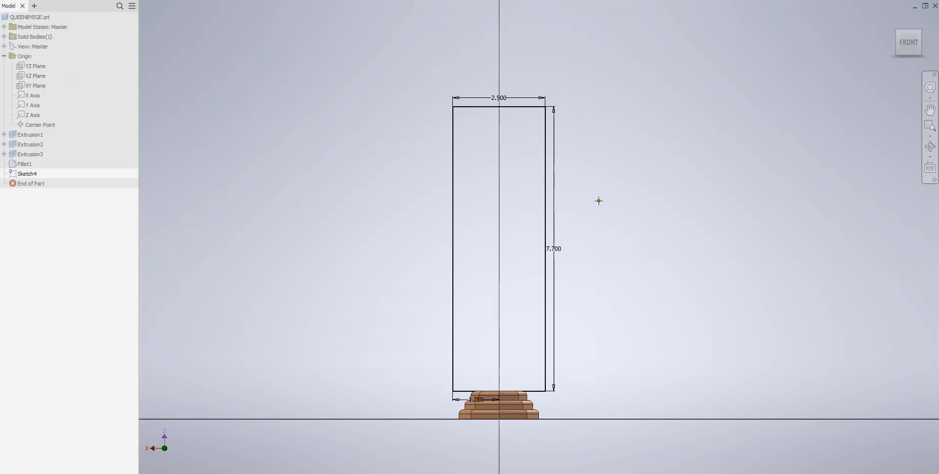
click(499, 137)
click(546, 106)
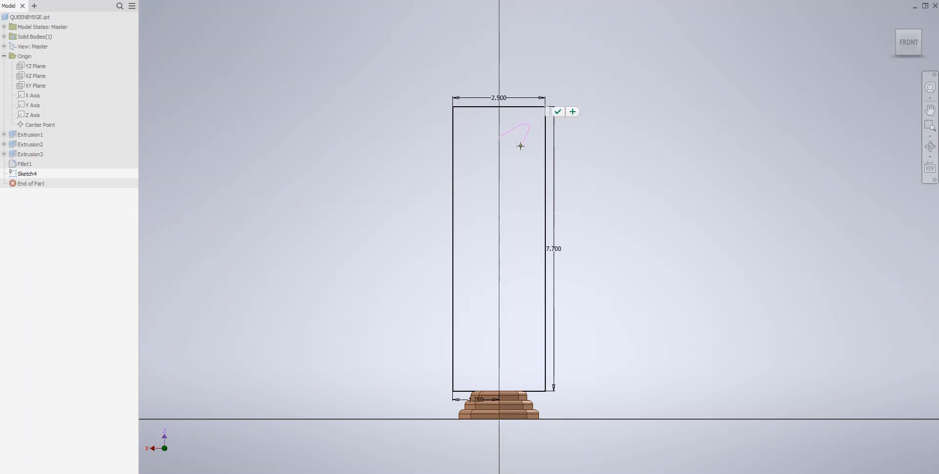
key(Escape)
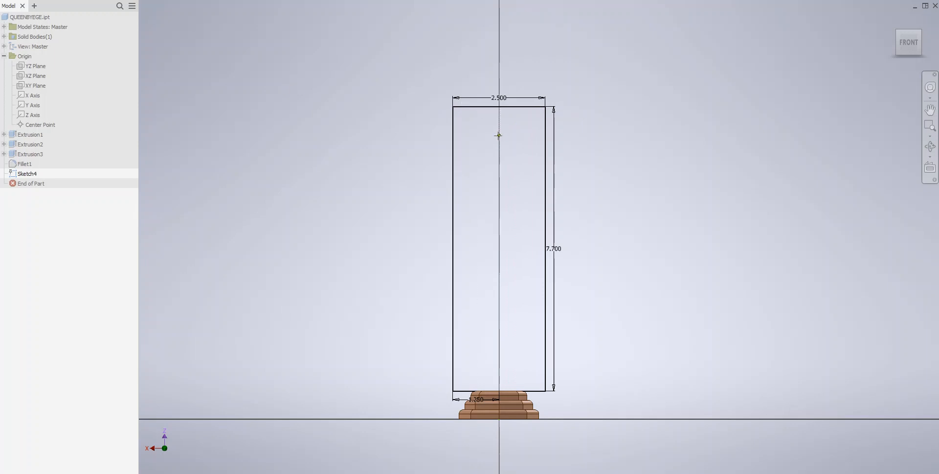
click(499, 135)
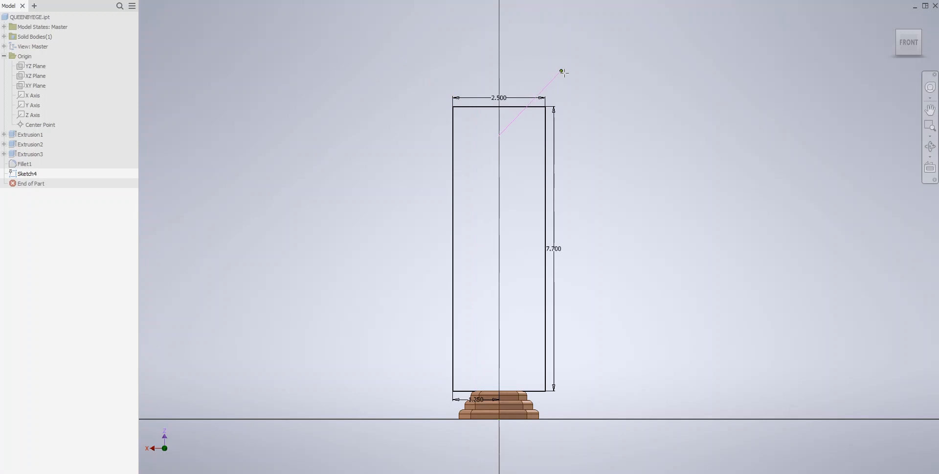
click(604, 69)
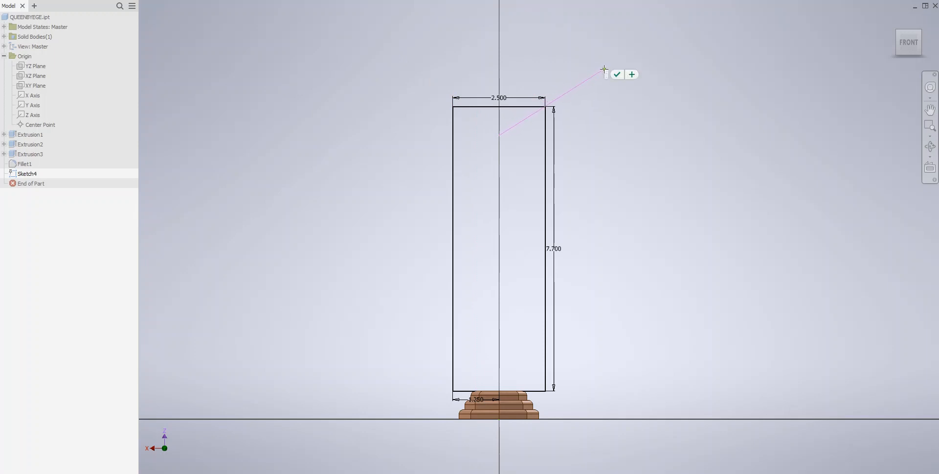
click(515, 155)
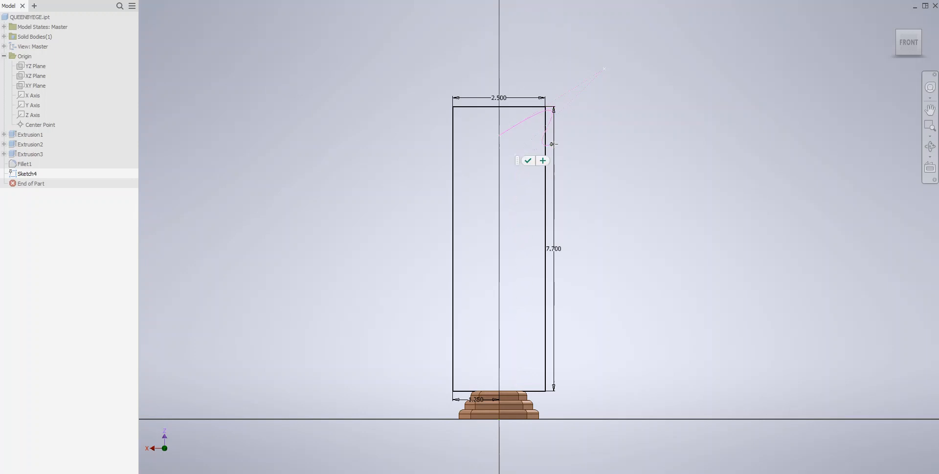
click(580, 154)
click(519, 175)
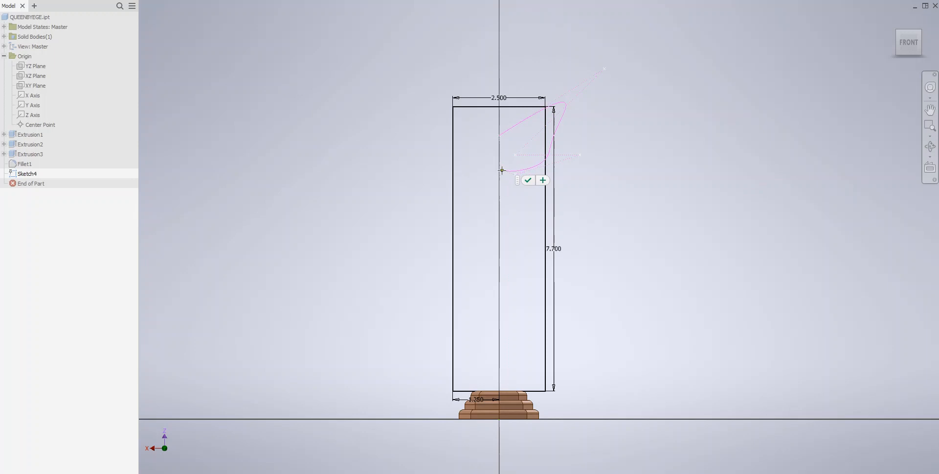
key(Escape)
Step: Sketch a five-point interpolation spline from the centre axis near the rectangle's top through its upper-right corner, zigzagging down along the right side
click(49, 0)
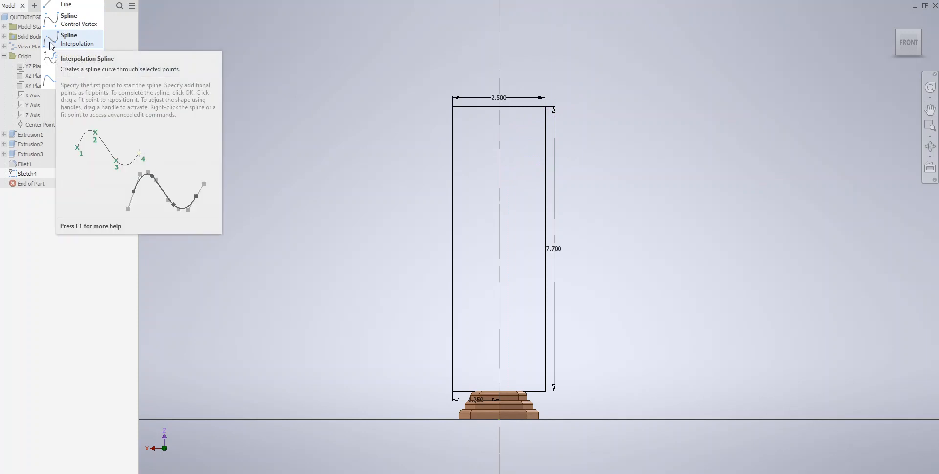
click(70, 44)
click(499, 133)
click(544, 107)
click(519, 150)
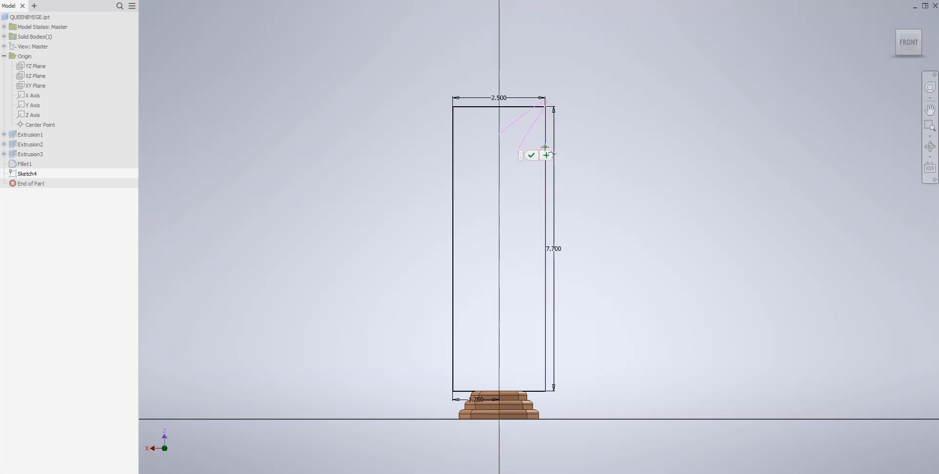
click(547, 146)
click(522, 171)
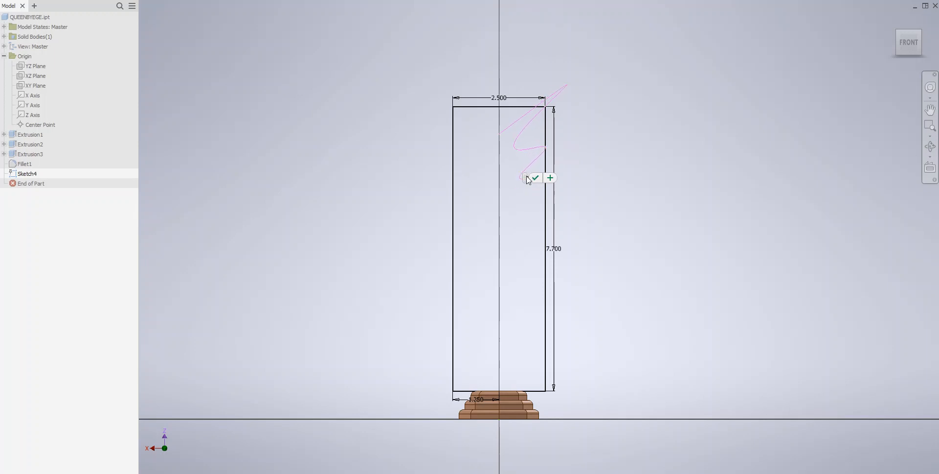
scroll(527, 177, down, 3)
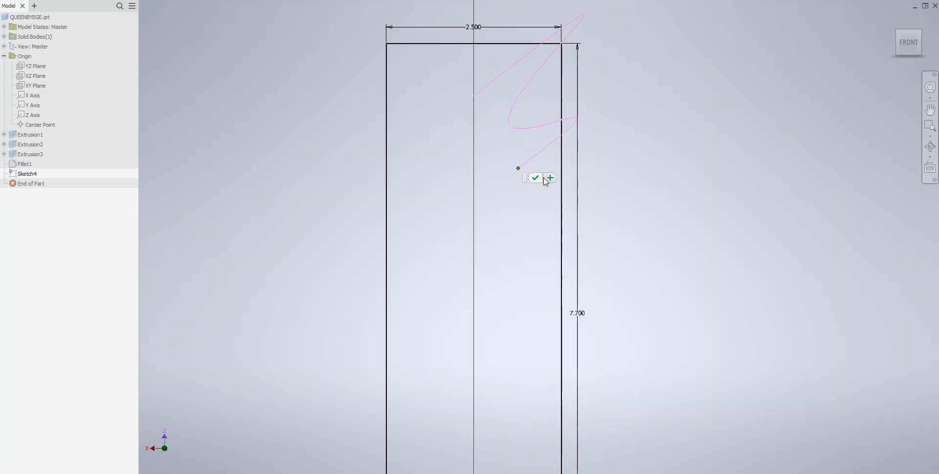
click(536, 178)
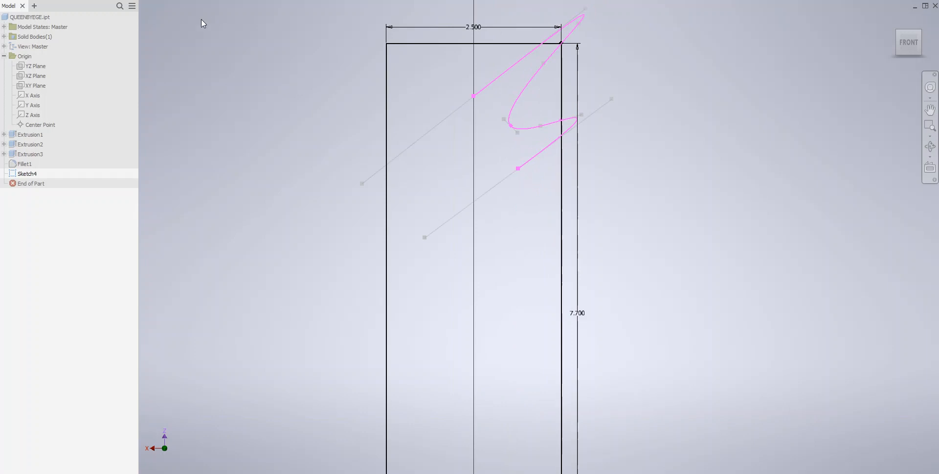
click(519, 168)
click(542, 178)
click(509, 231)
click(529, 287)
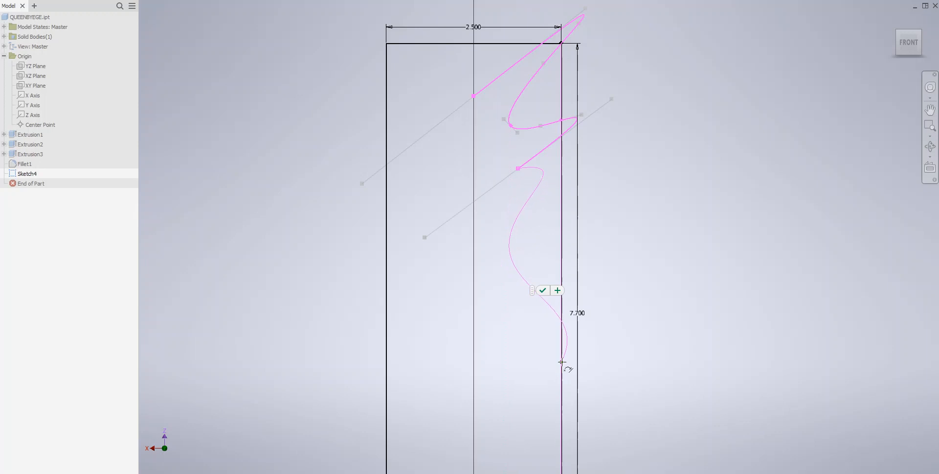
mouse_move(556, 390)
middle_down()
mouse_move(551, 268)
mouse_move(548, 283)
middle_up()
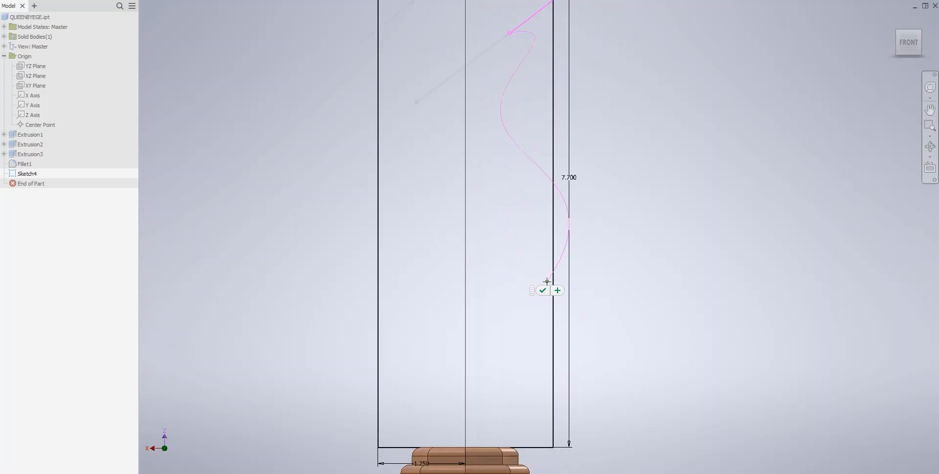
click(553, 280)
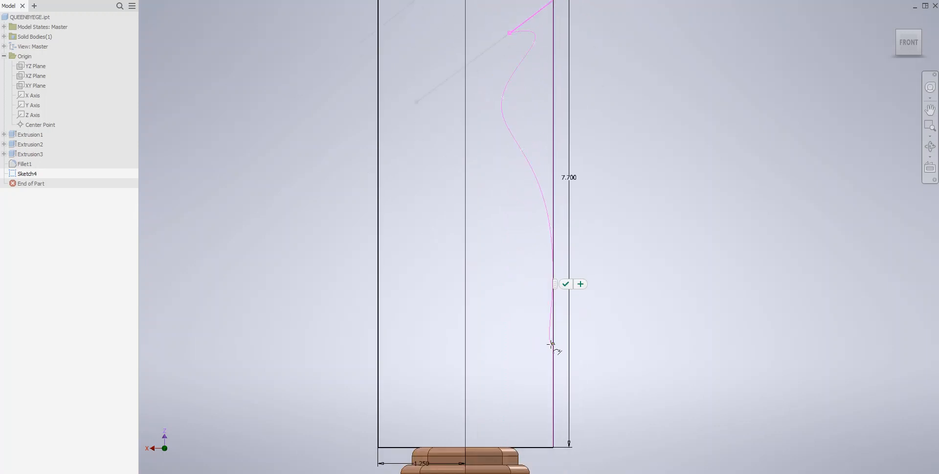
key(Escape)
click(534, 360)
click(508, 419)
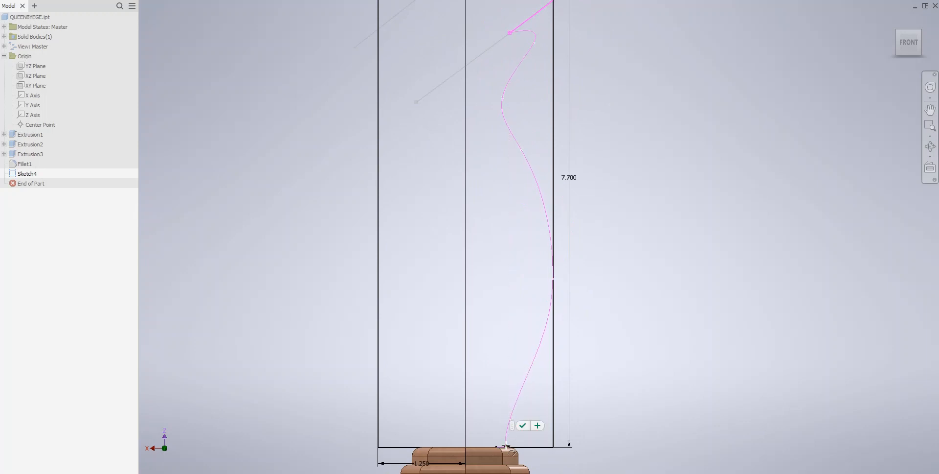
click(506, 446)
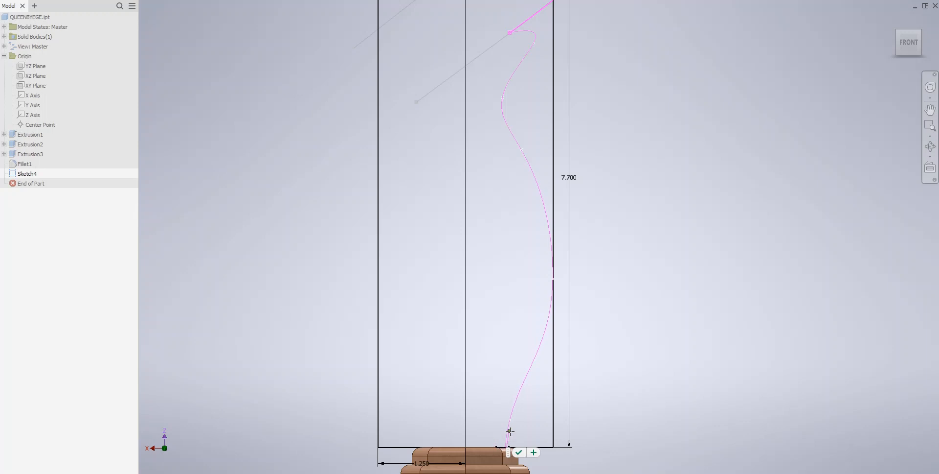
key(Escape)
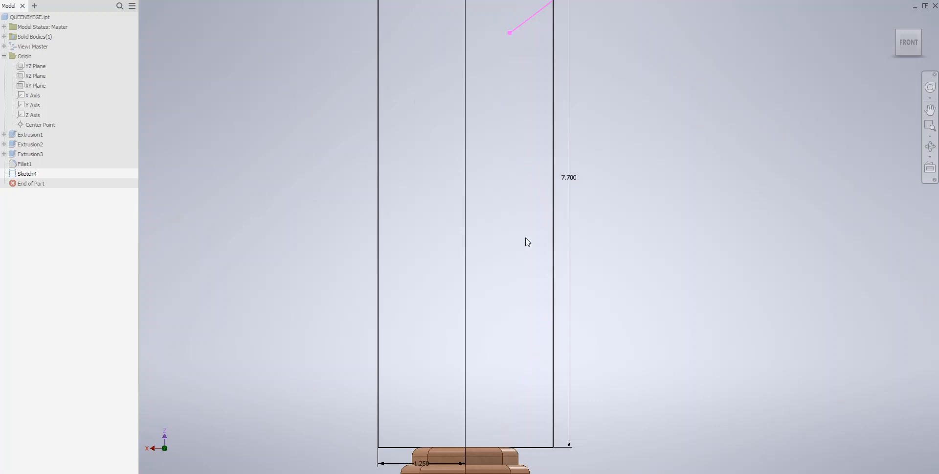
Step: Sketch an interpolation spline from the upper spline's lower end, curving inward, bulging to the rectangle's right edge, and ending on the pedestal's top edge
scroll(509, 227, down, 5)
middle_drag(497, 267, 492, 295)
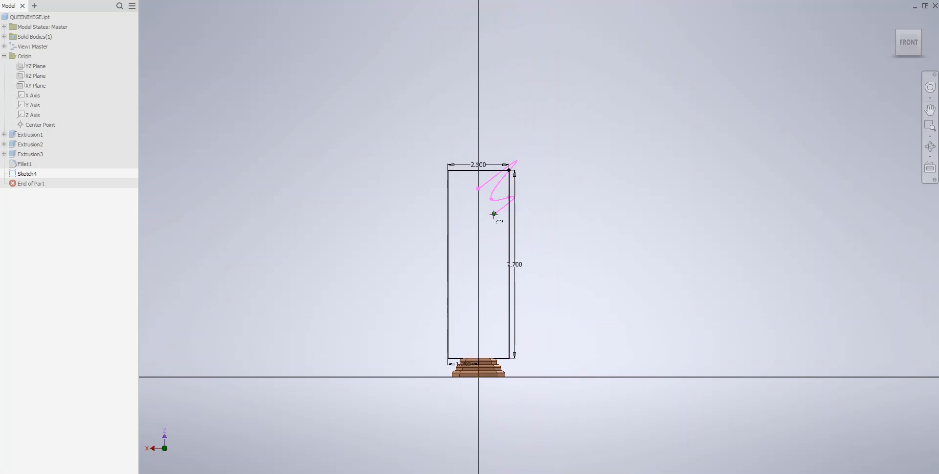
scroll(496, 217, down, 3)
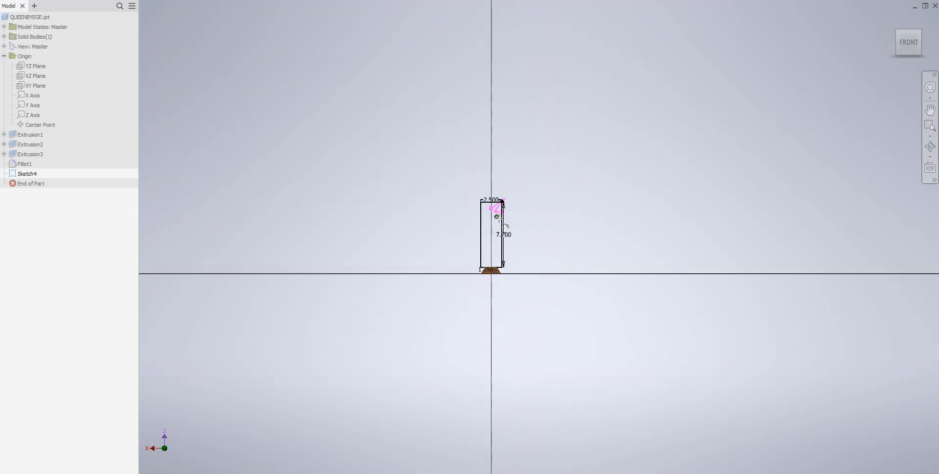
scroll(494, 213, up, 5)
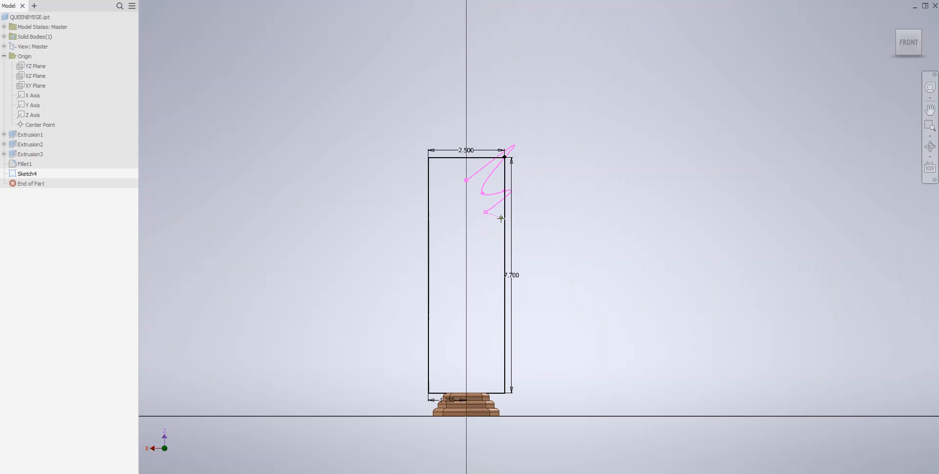
click(499, 217)
click(487, 228)
click(505, 323)
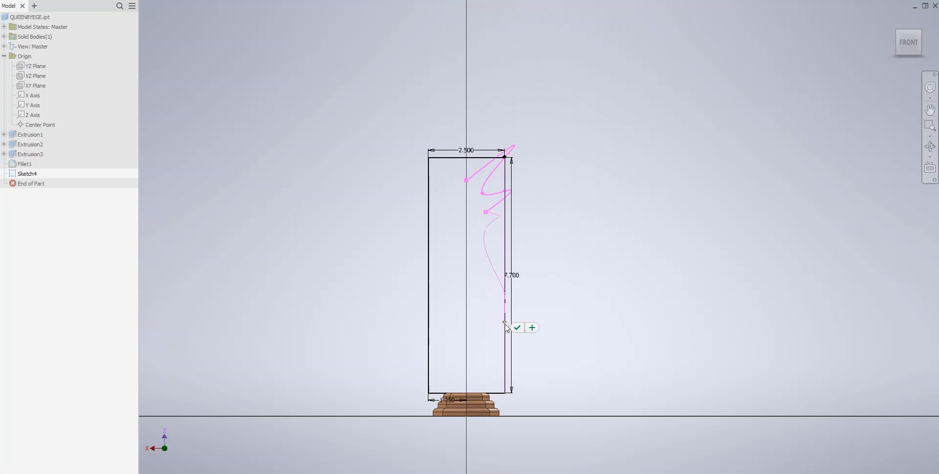
click(491, 365)
middle_drag(480, 388, 481, 303)
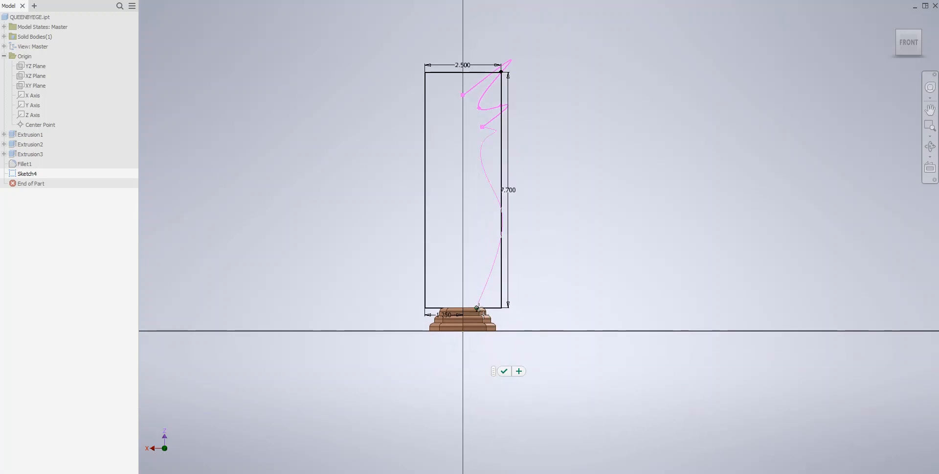
scroll(478, 308, down, 6)
click(483, 311)
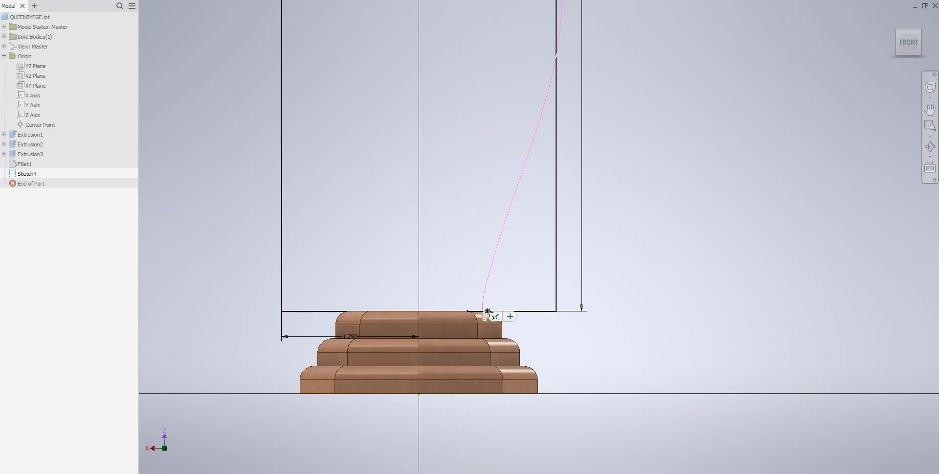
key(Return)
Step: Try to reshape the lower spline's bulge by moving its fit point and tangent handle on the rectangle's right edge
scroll(426, 256, up, 3)
scroll(432, 256, down, 7)
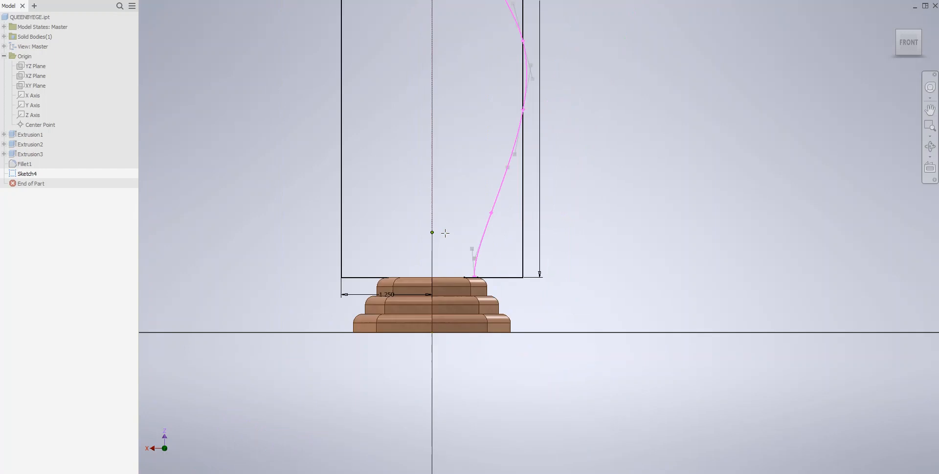
middle_drag(450, 211, 436, 266)
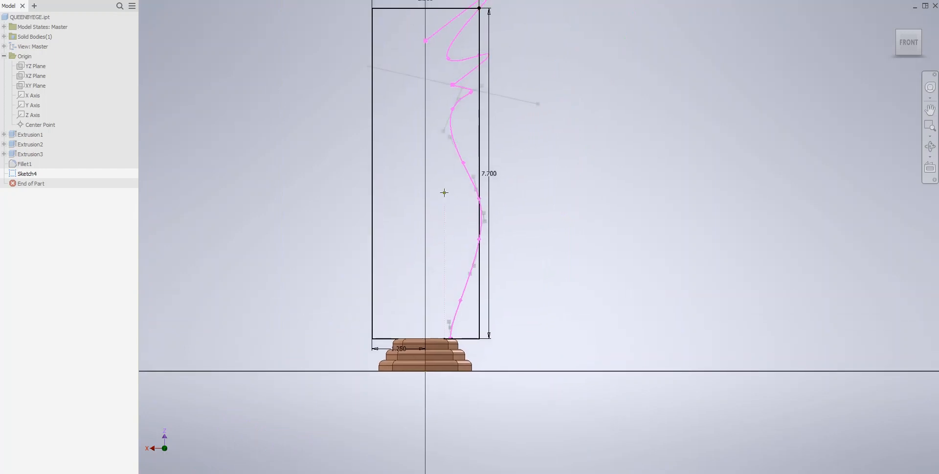
middle_drag(439, 216, 428, 294)
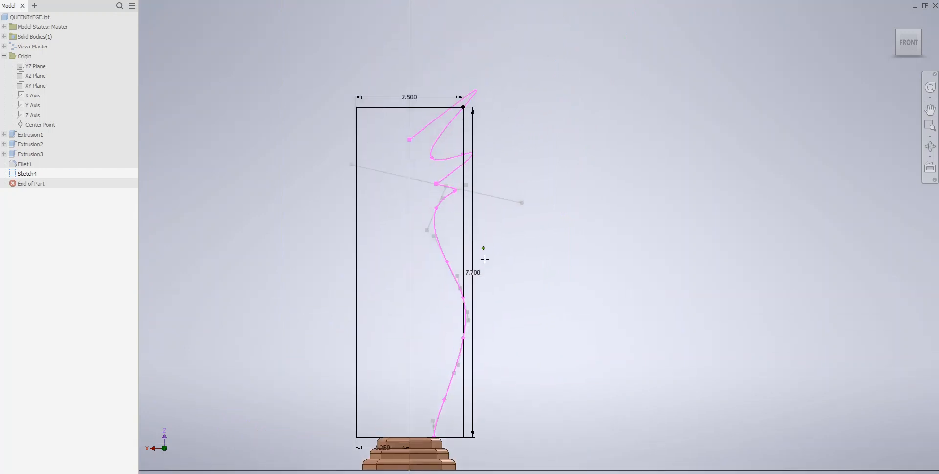
scroll(478, 314, up, 2)
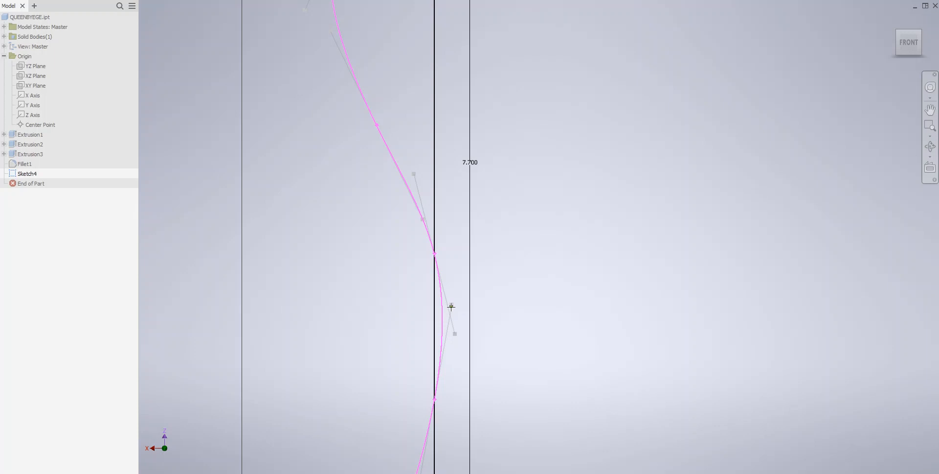
key(Escape)
click(442, 318)
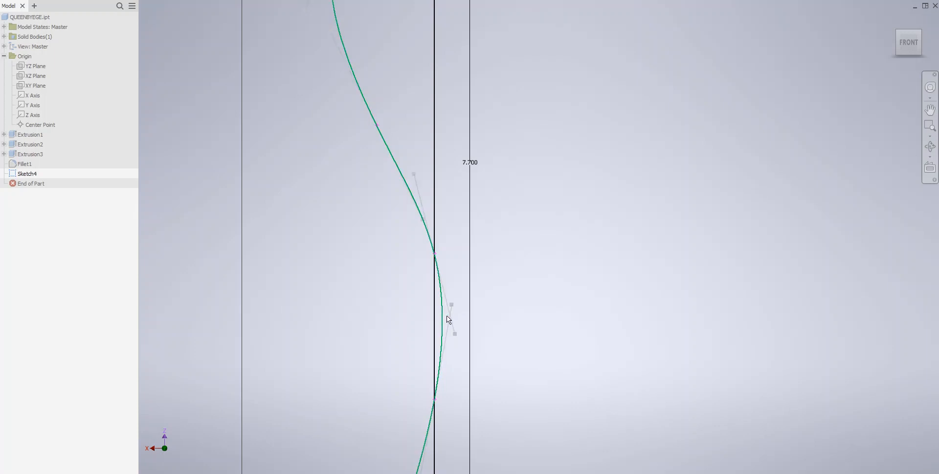
key(l)
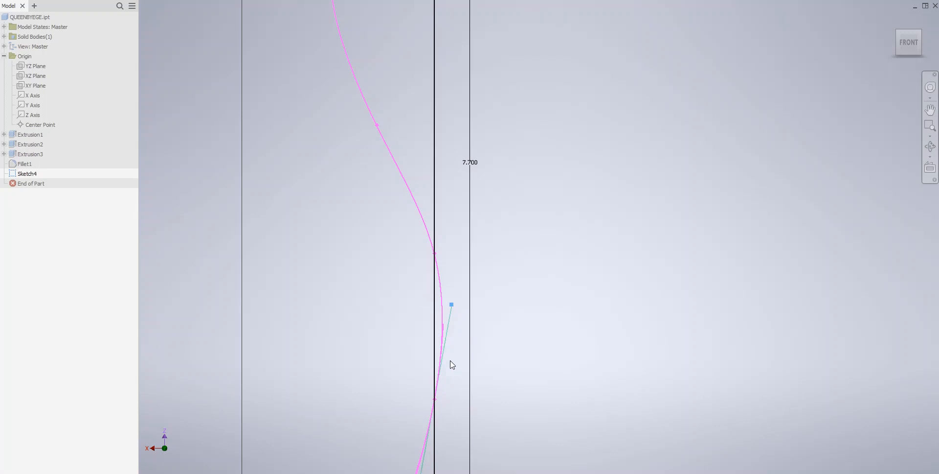
drag(435, 399, 450, 341)
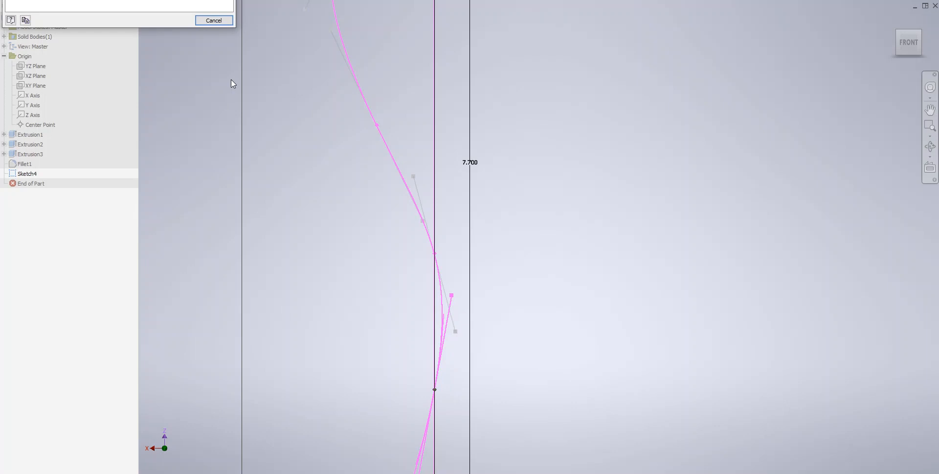
click(215, 20)
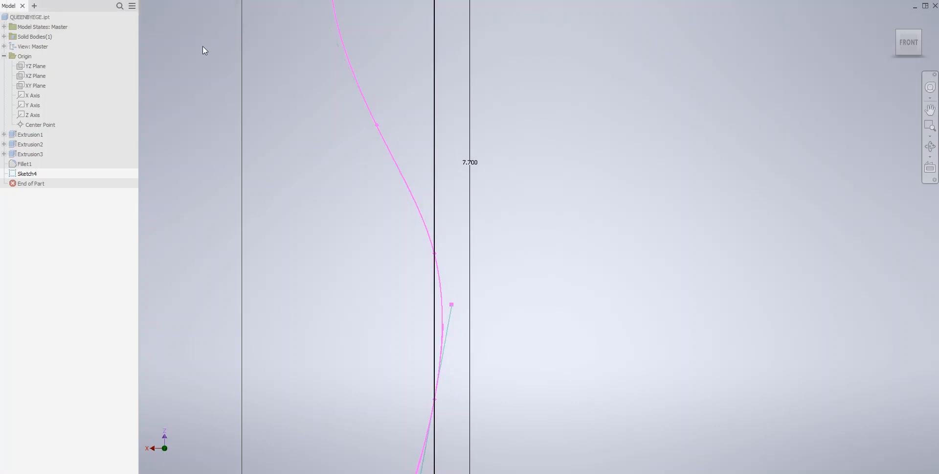
Step: Shorten the tangent handles at both ends of the upper spline to pull its two outer peaks back to the rectangle's right edge
scroll(216, 65, down, 5)
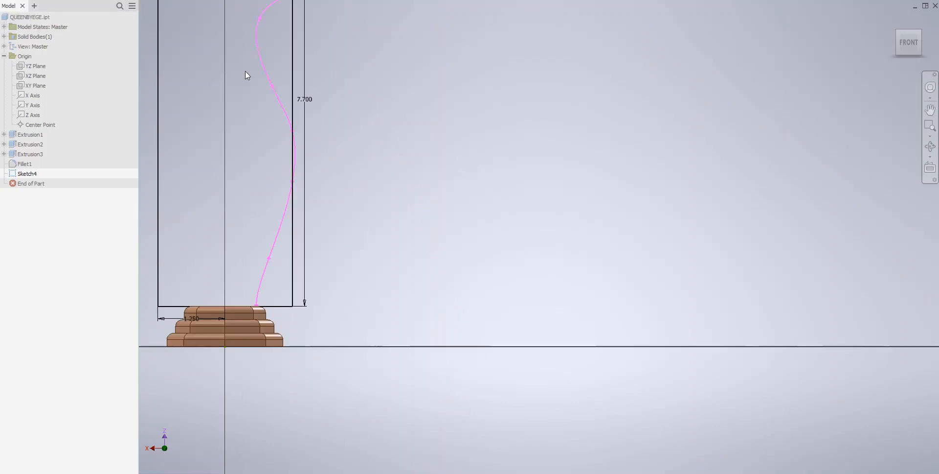
middle_drag(248, 88, 465, 203)
scroll(467, 195, down, 2)
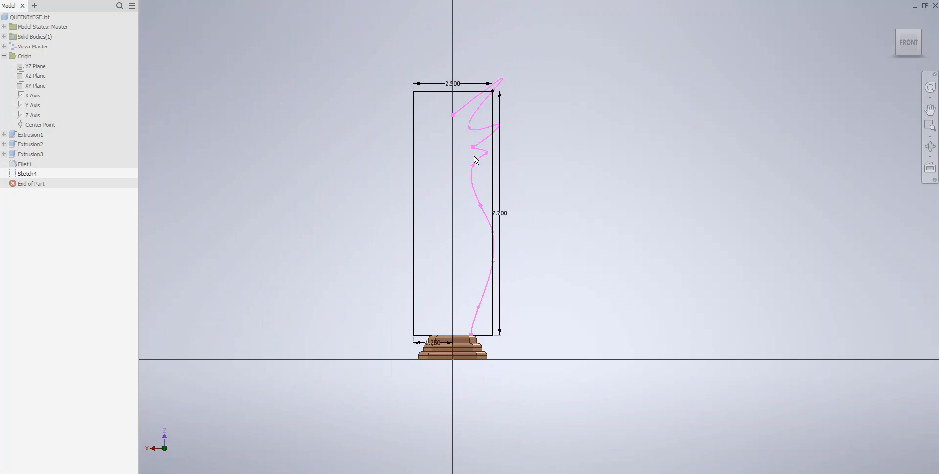
scroll(482, 131, up, 3)
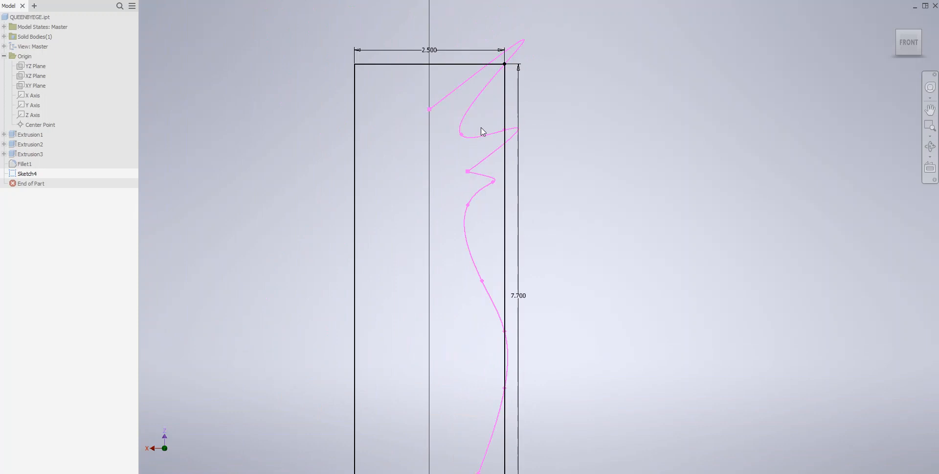
click(494, 87)
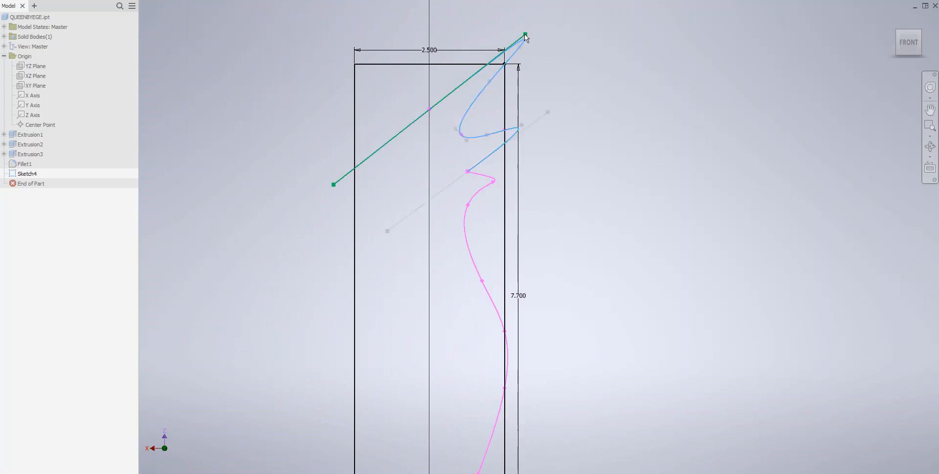
click(524, 33)
drag(526, 34, 427, 100)
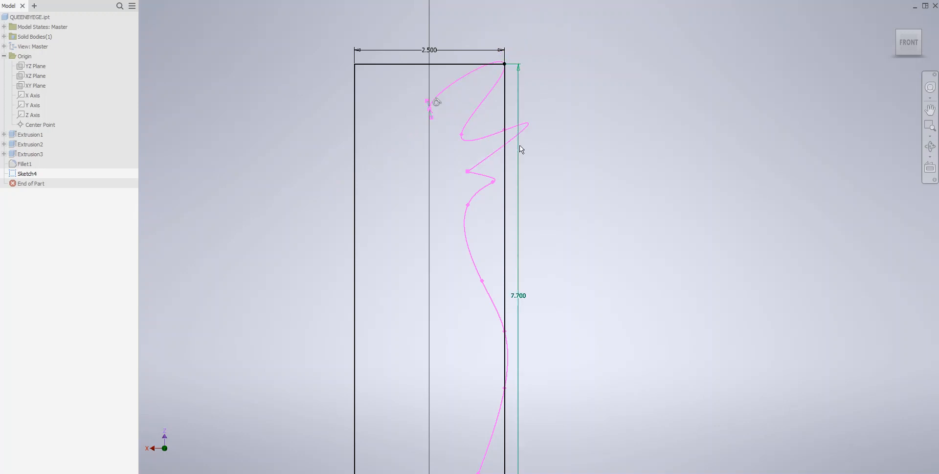
click(516, 128)
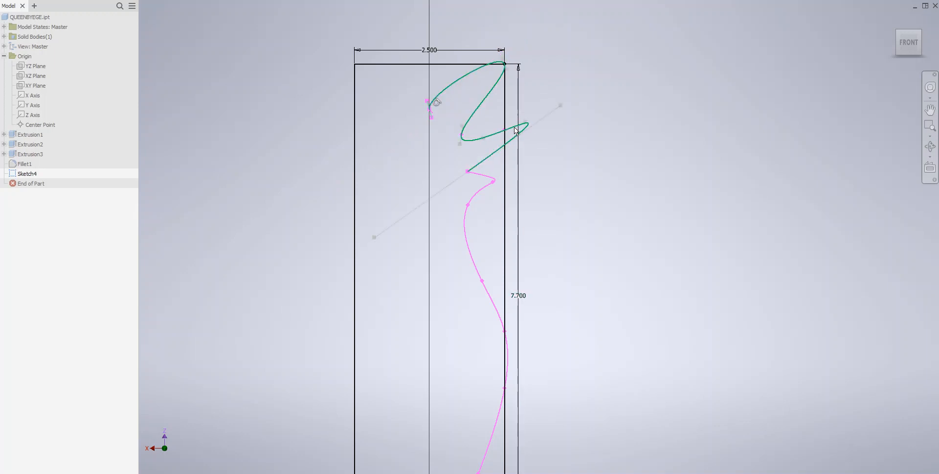
drag(564, 109, 482, 163)
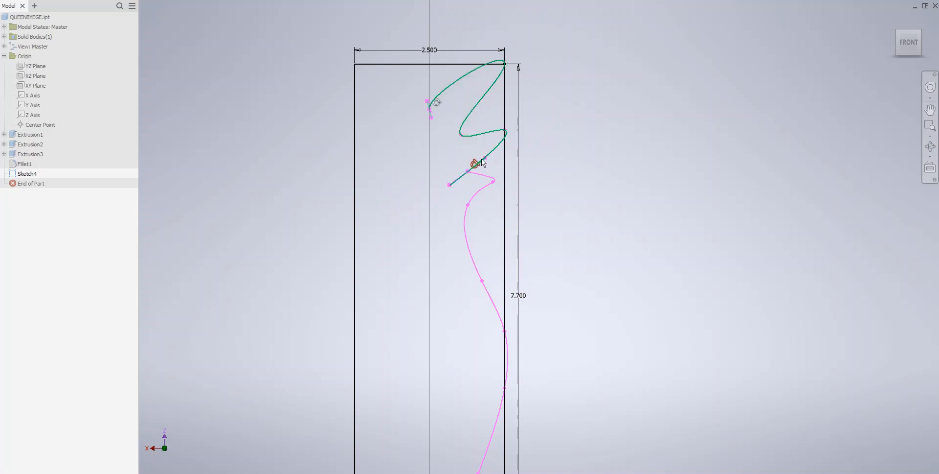
mouse_move(437, 101)
mouse_down()
mouse_move(445, 98)
mouse_move(391, 89)
mouse_move(451, 101)
mouse_up()
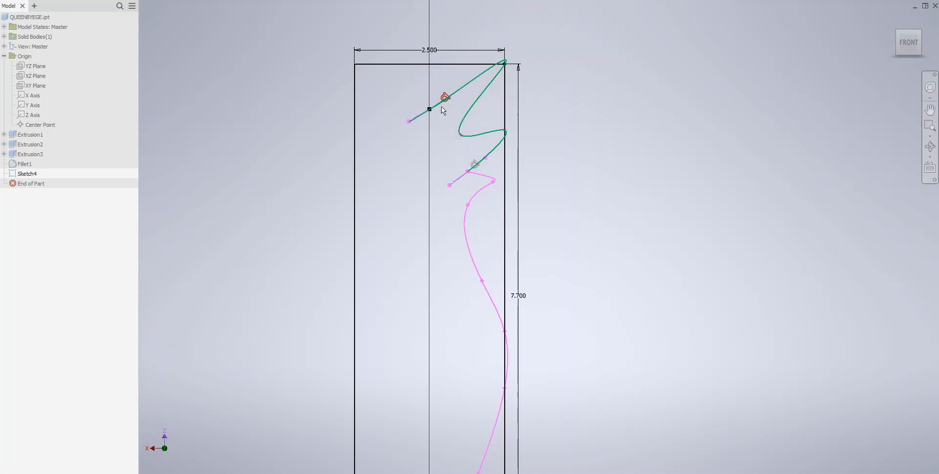
Step: Trim the guide rectangle's top edge and its right edge down to the spline's lowest crossing, and try to trim the remaining right segment
middle_drag(444, 112, 423, 112)
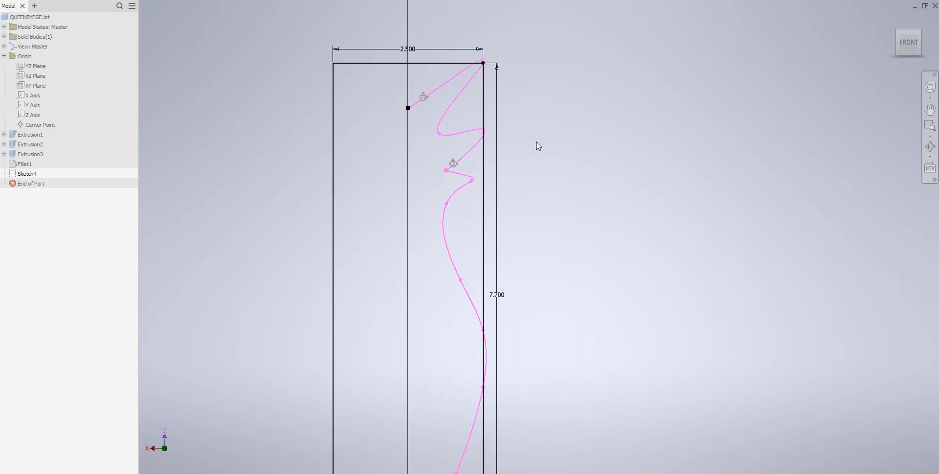
scroll(543, 140, up, 3)
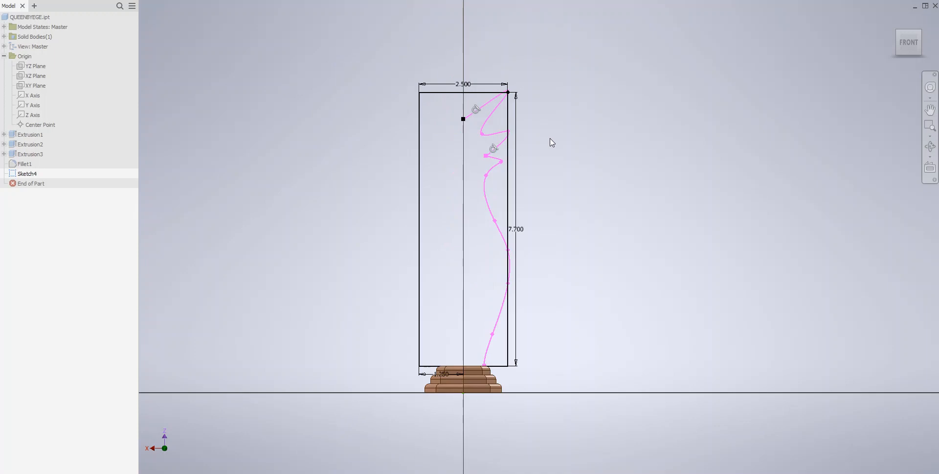
middle_drag(556, 146, 558, 142)
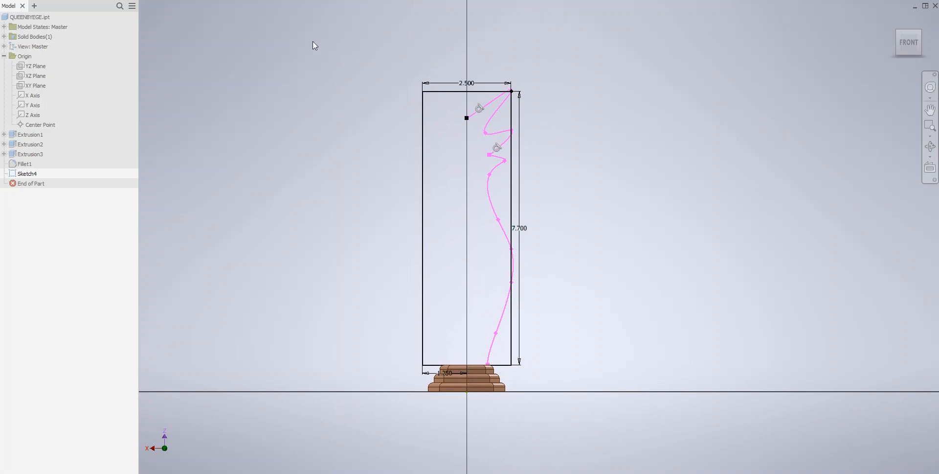
click(511, 108)
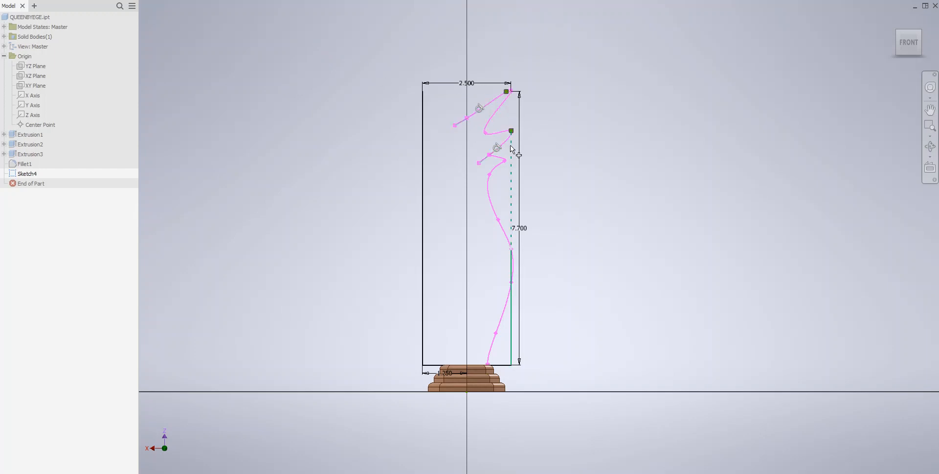
click(508, 266)
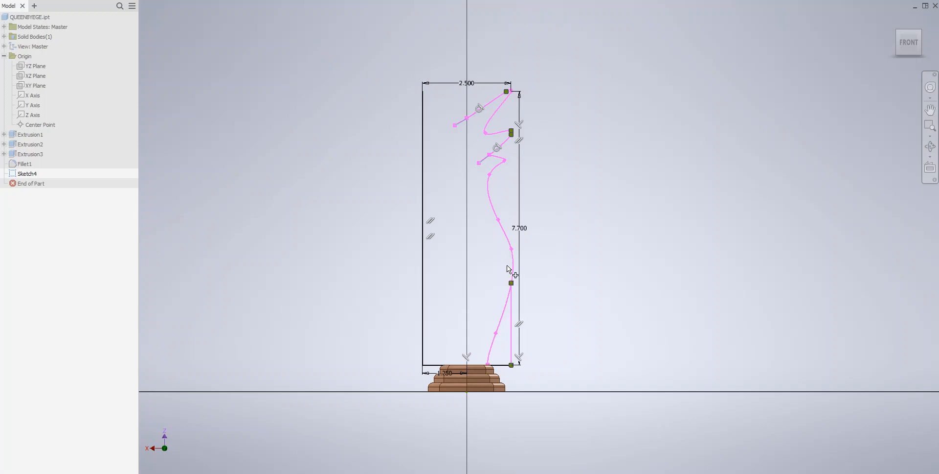
click(512, 314)
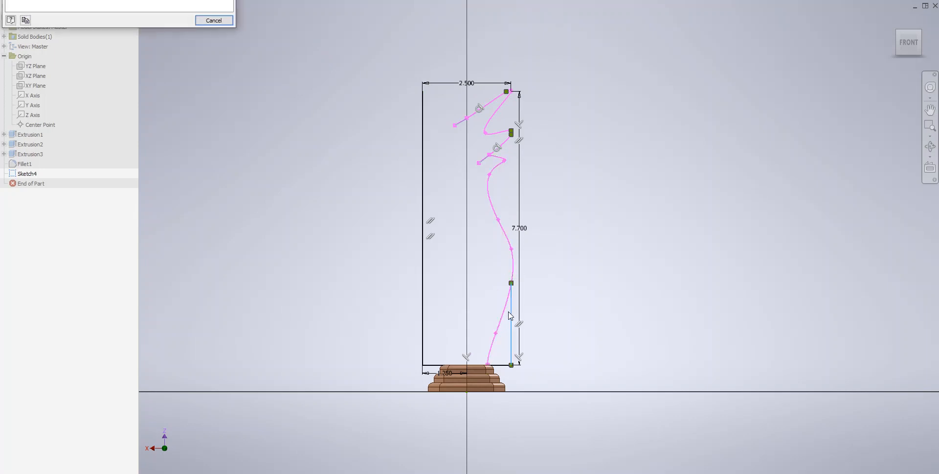
click(213, 20)
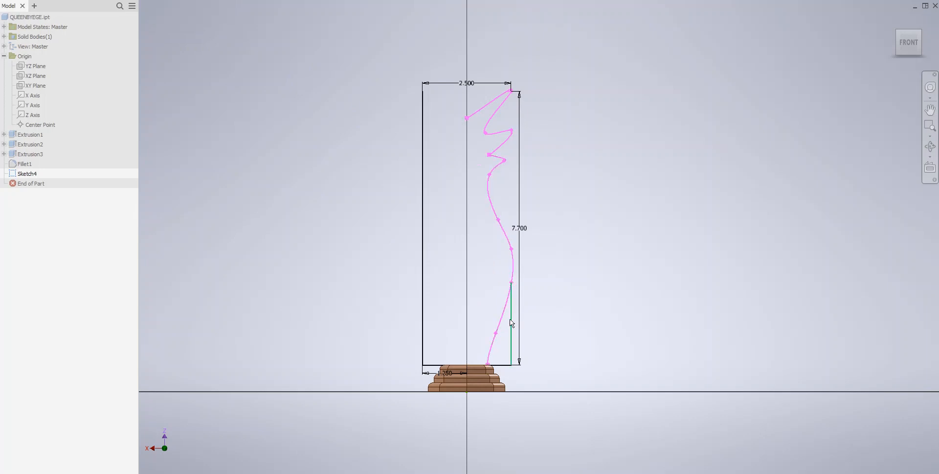
Step: Remove the guide rectangle's remaining right segment and trim its bottom edge back to the spline's lower end
click(512, 303)
key(Delete)
click(499, 365)
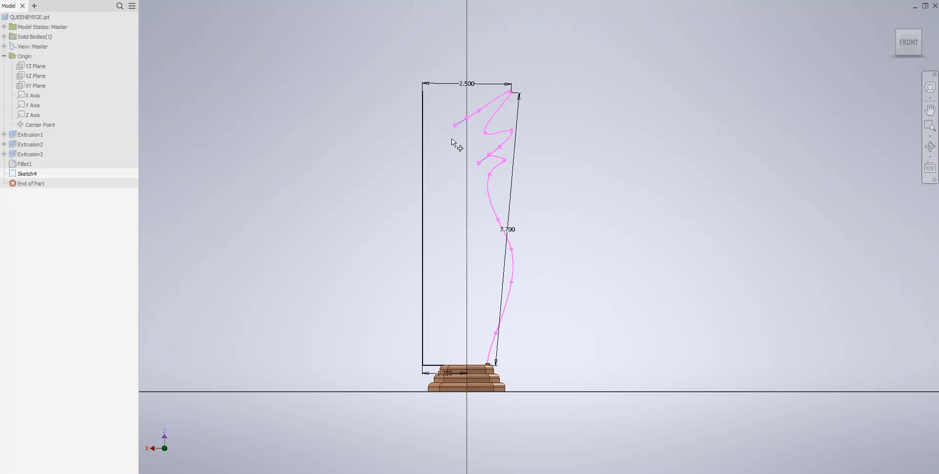
key(Escape)
Step: Draw a vertical line from the spline's upper end down to the center of the pedestal's top edge and finish the sketch
click(54, 0)
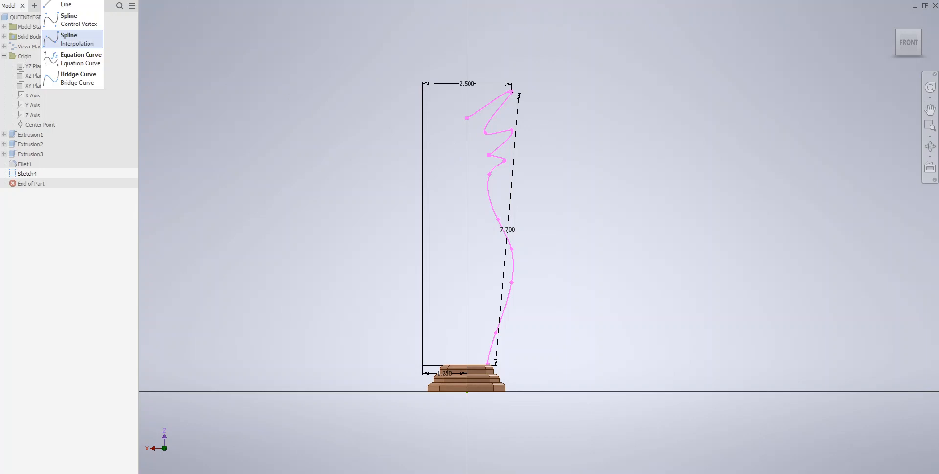
click(62, 5)
click(467, 118)
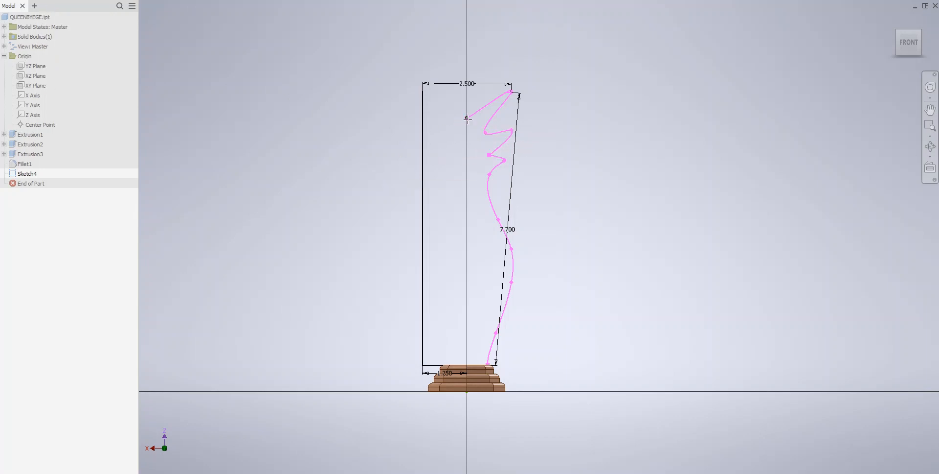
click(467, 364)
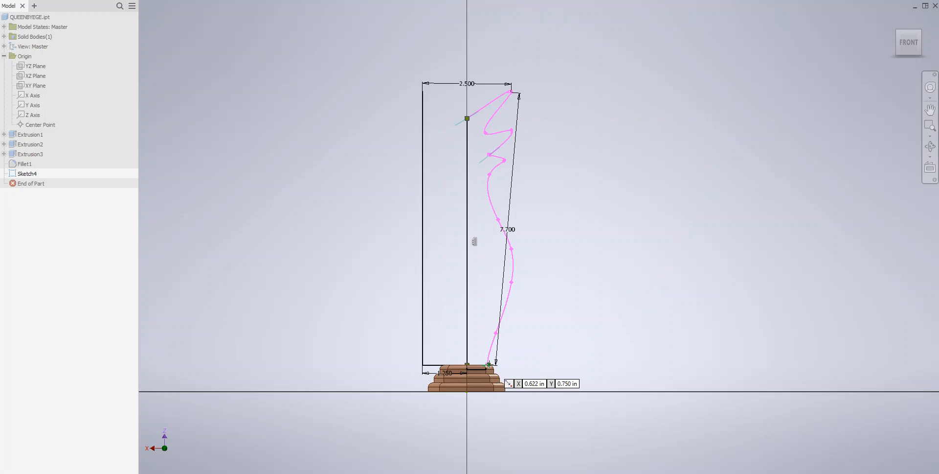
key(Escape)
key(Escape)
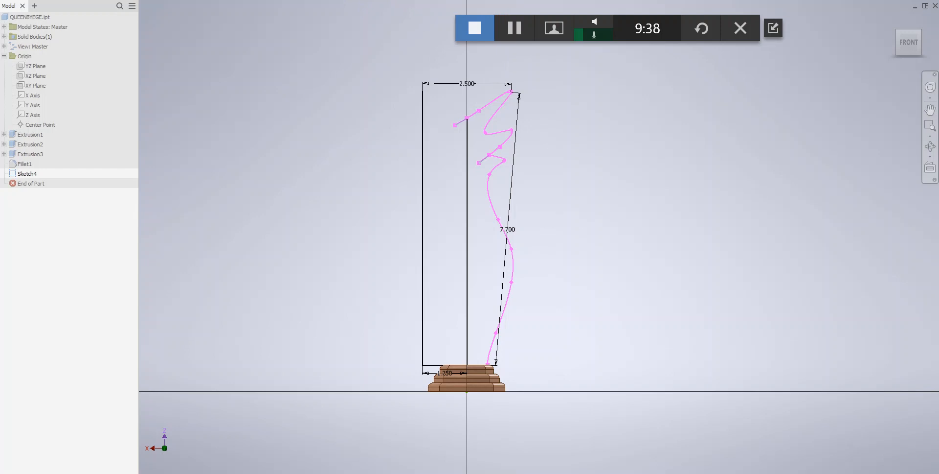
scroll(447, 386, up, 5)
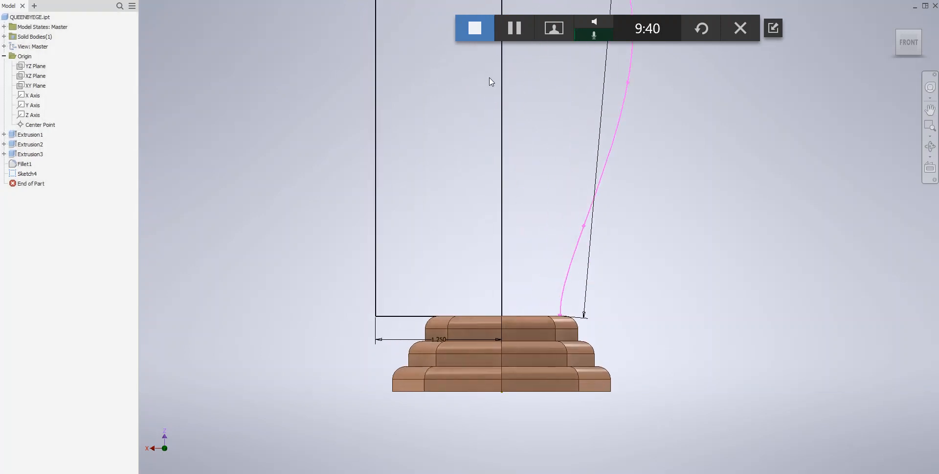
scroll(489, 81, down, 5)
scroll(485, 84, up, 8)
scroll(477, 78, down, 9)
middle_drag(476, 78, 479, 253)
scroll(477, 224, up, 3)
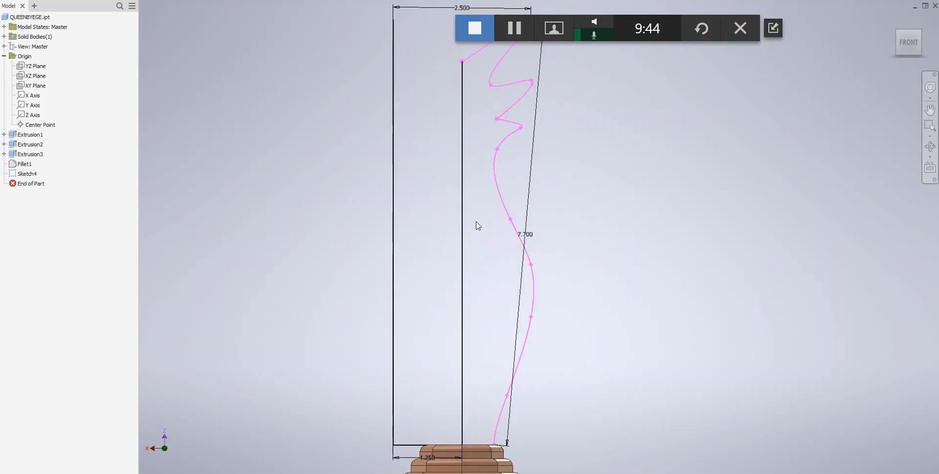
scroll(478, 226, down, 3)
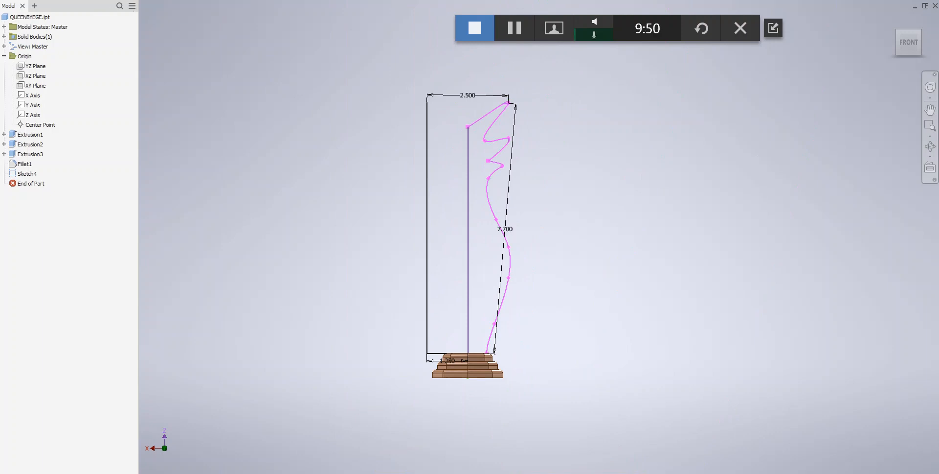
Step: Revolve the closed spline profile 360 degrees about its vertical center line, joining it to the pedestal
key(r)
drag(18, 20, 161, 114)
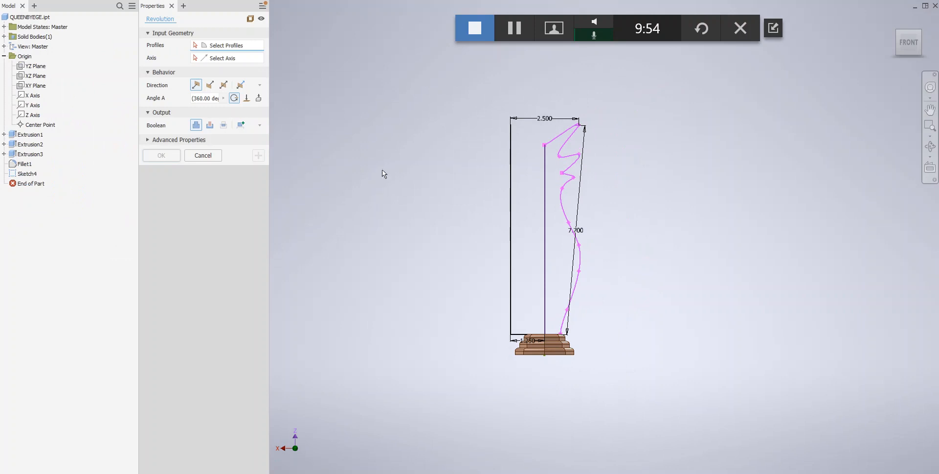
click(558, 218)
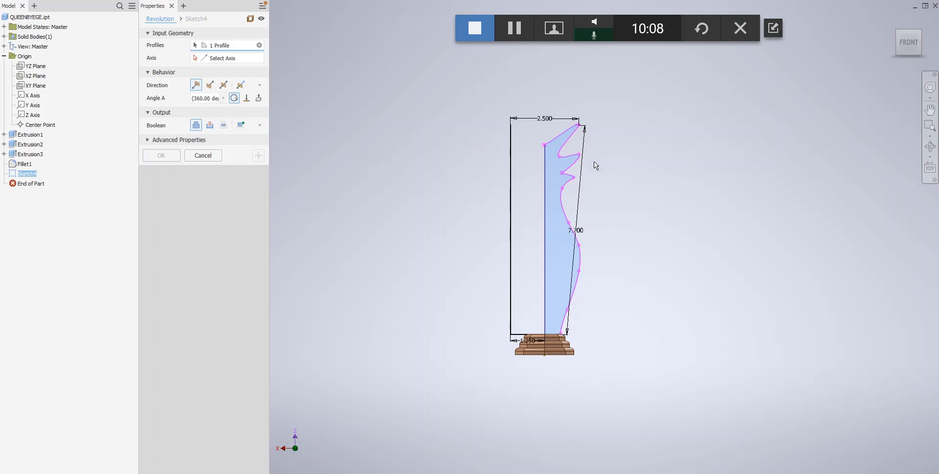
click(196, 85)
click(223, 58)
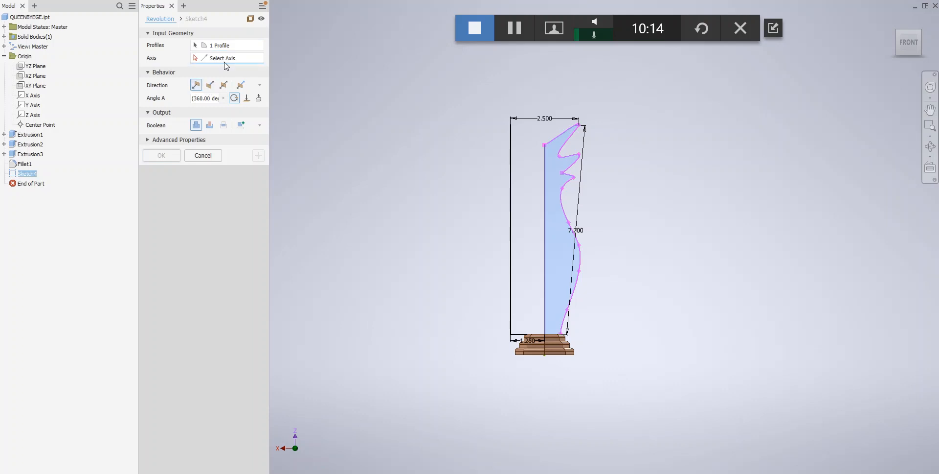
click(544, 177)
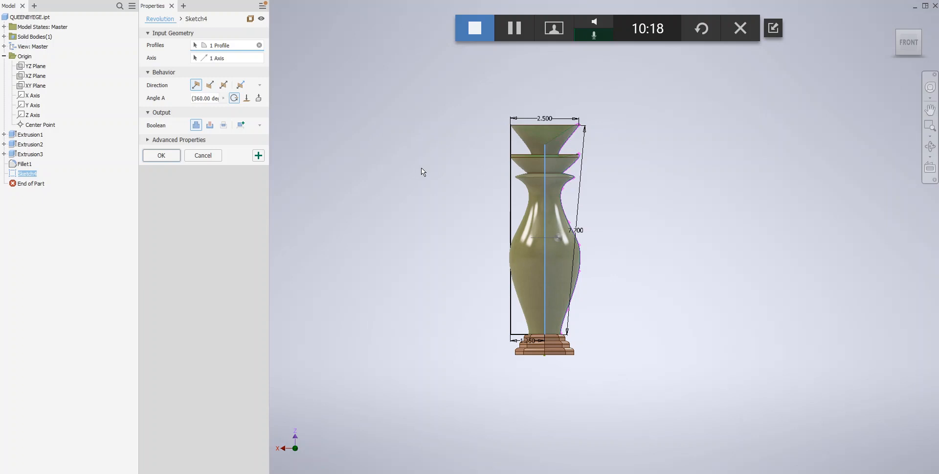
click(175, 154)
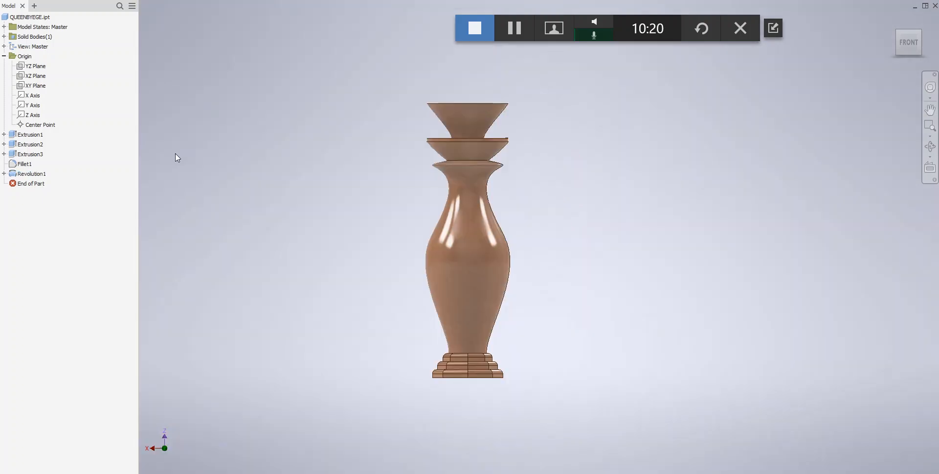
Step: Start a new sketch on the XZ Plane through the revolved body, viewed from the front
scroll(432, 199, down, 3)
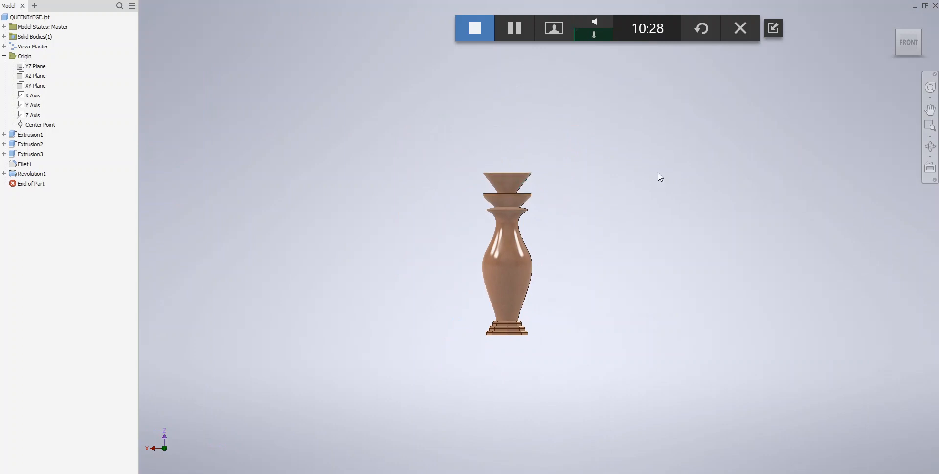
drag(909, 43, 891, 88)
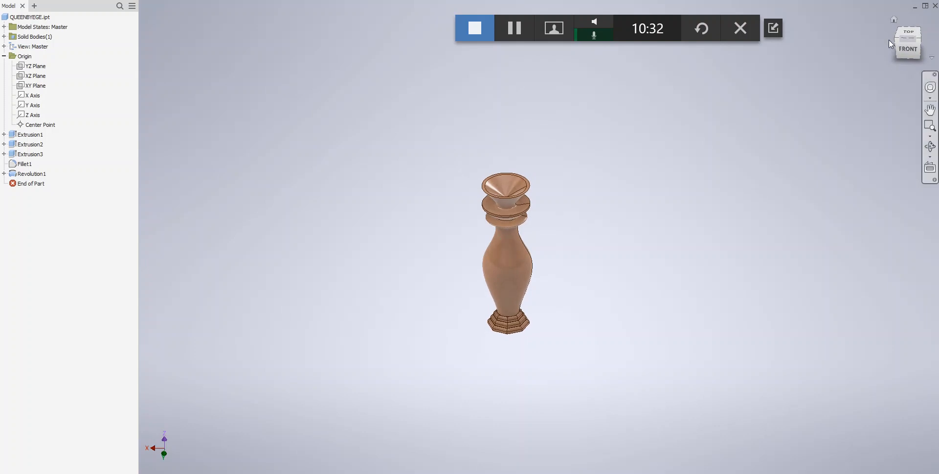
click(909, 51)
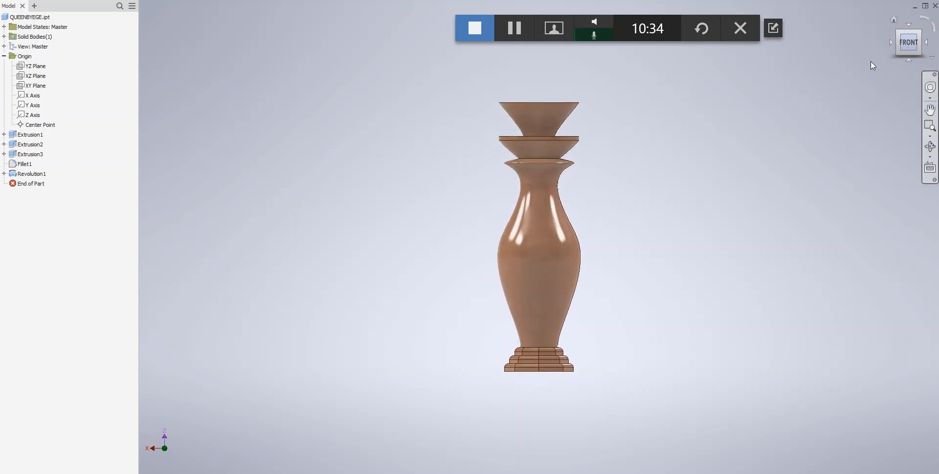
scroll(710, 108, down, 2)
middle_drag(711, 111, 541, 193)
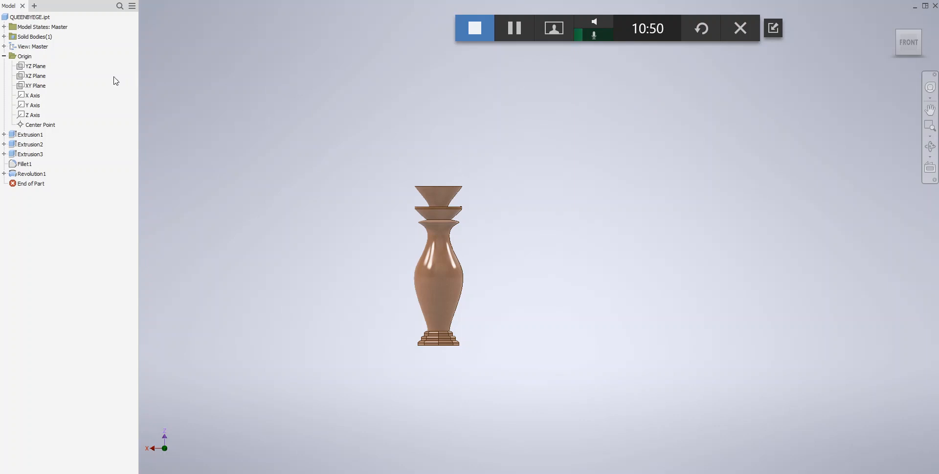
click(34, 76)
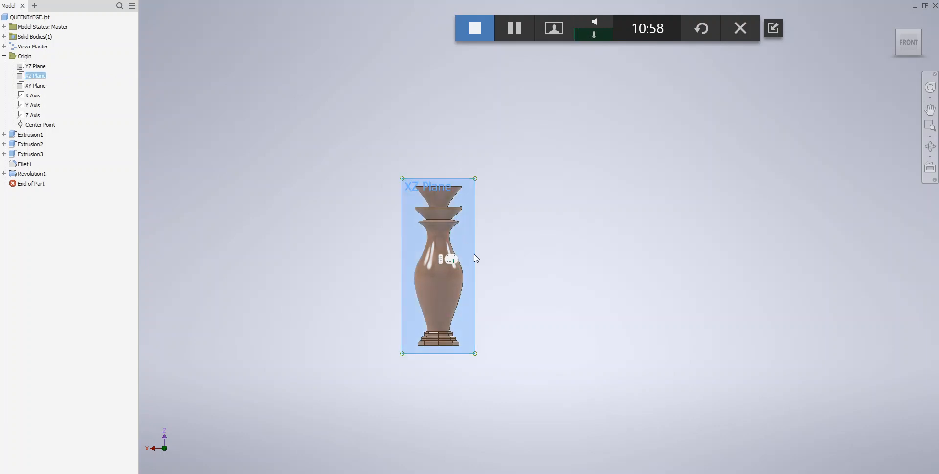
click(451, 259)
middle_drag(566, 250, 604, 212)
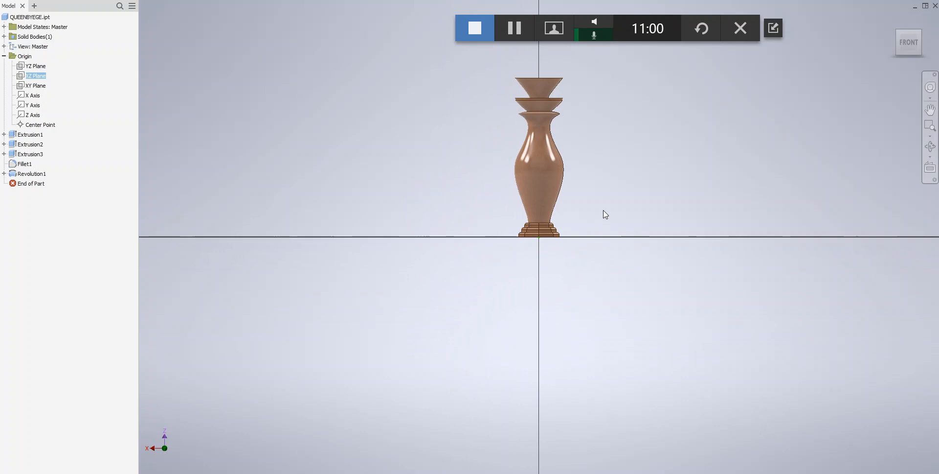
middle_drag(614, 148, 553, 276)
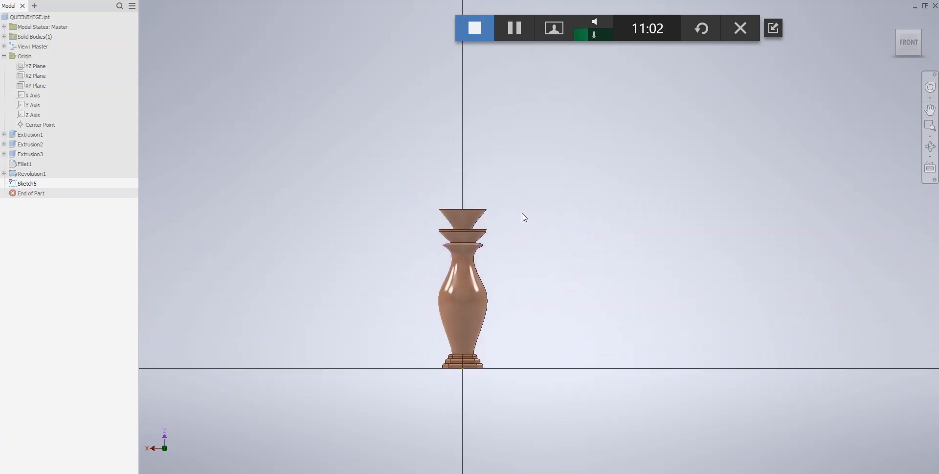
scroll(518, 221, up, 3)
middle_drag(518, 225, 542, 192)
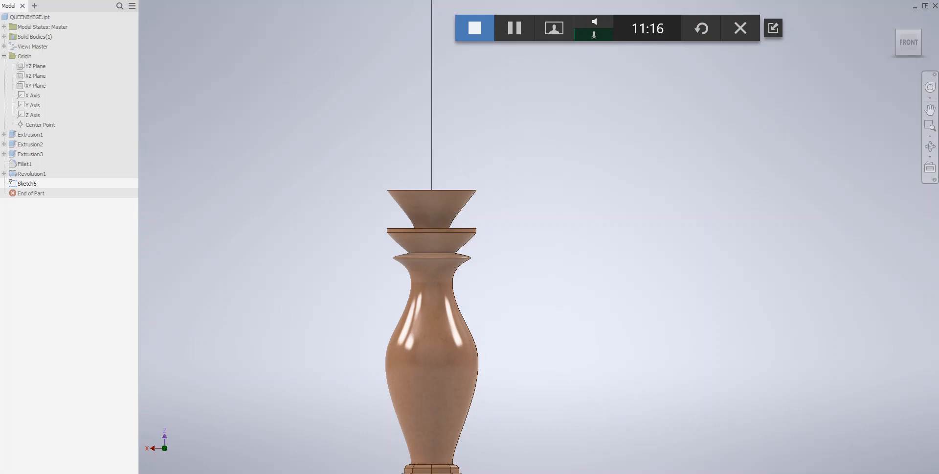
click(432, 180)
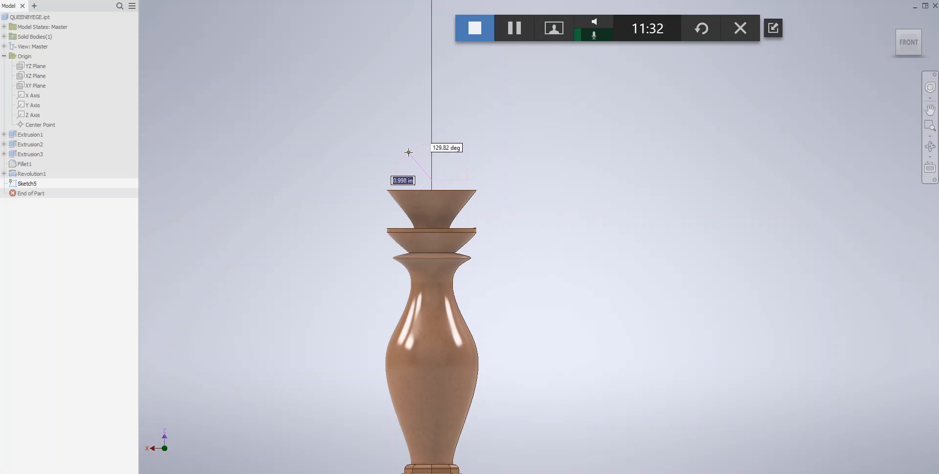
click(409, 153)
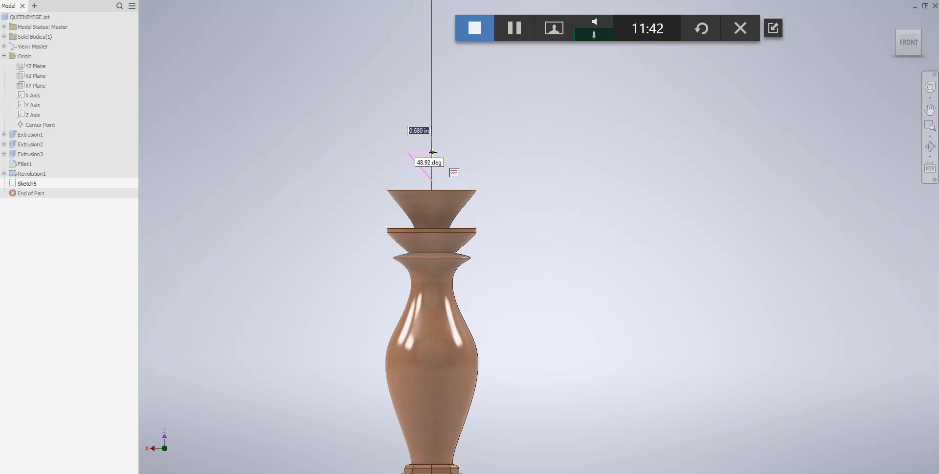
key(Escape)
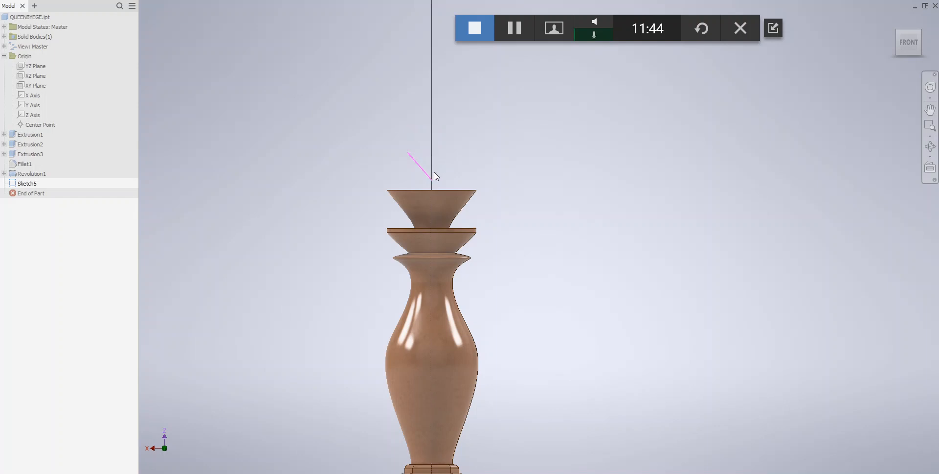
key(Delete)
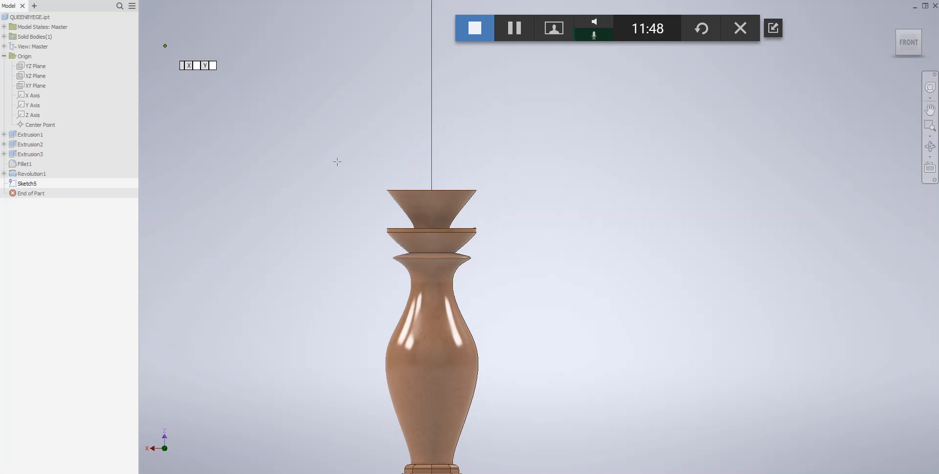
Step: Draw a 1 in line at 120 degrees from a point on the vertical axis just above the body's rim
click(432, 180)
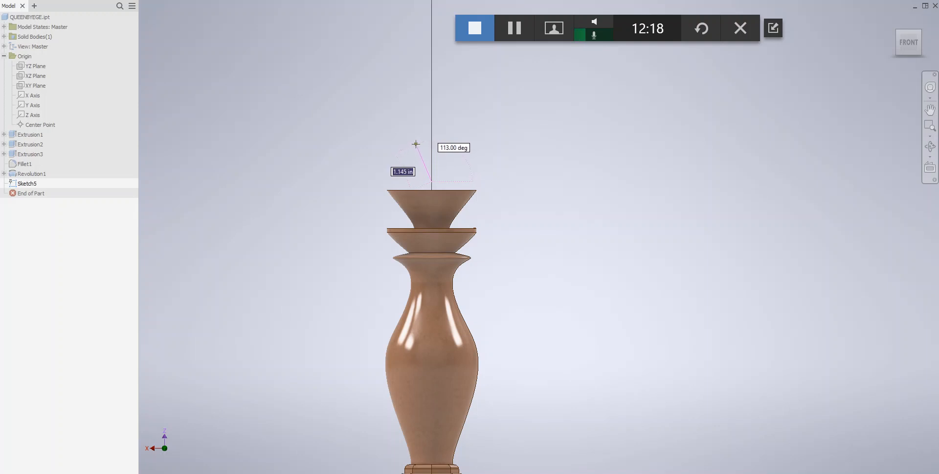
text(1)
key(Tab)
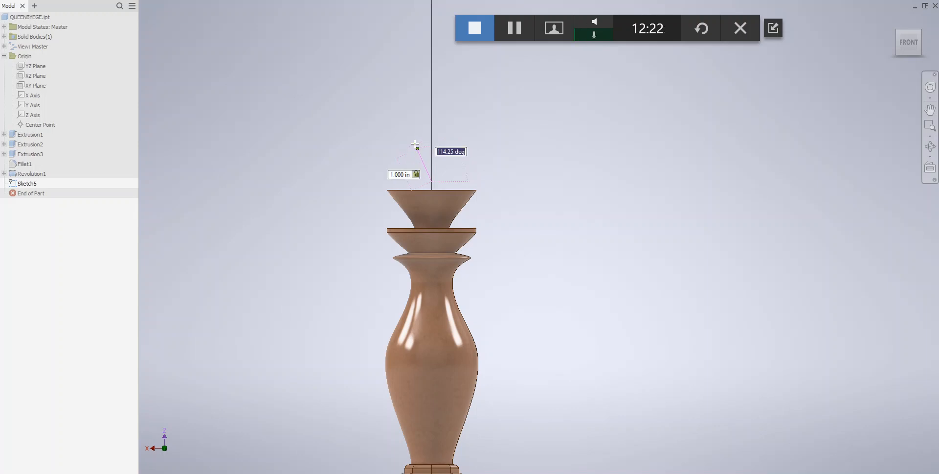
text(150)
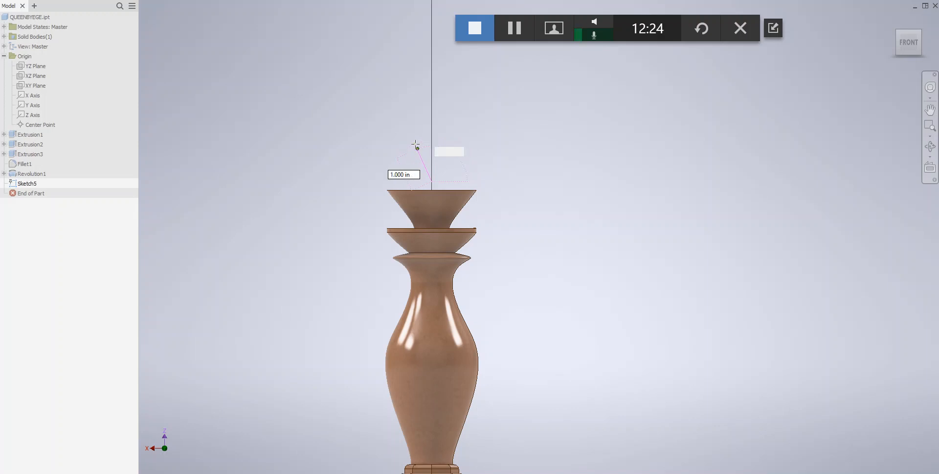
key(Return)
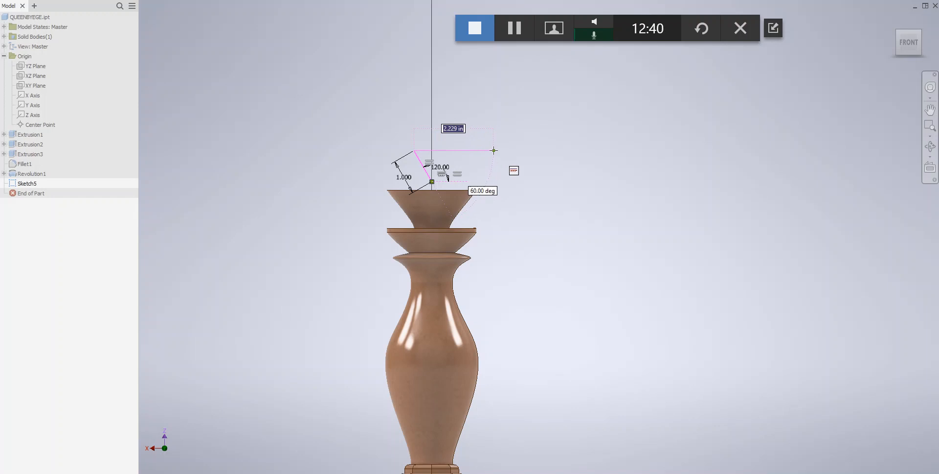
Step: Complete an inverted equilateral triangle with a 1 in horizontal top edge at 60 degrees and a closing line to the start point
text(1)
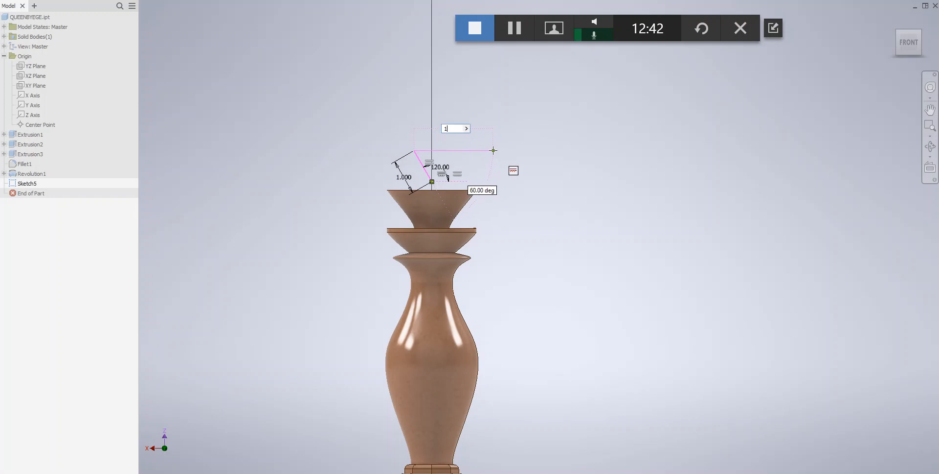
key(Tab)
text(60)
key(Return)
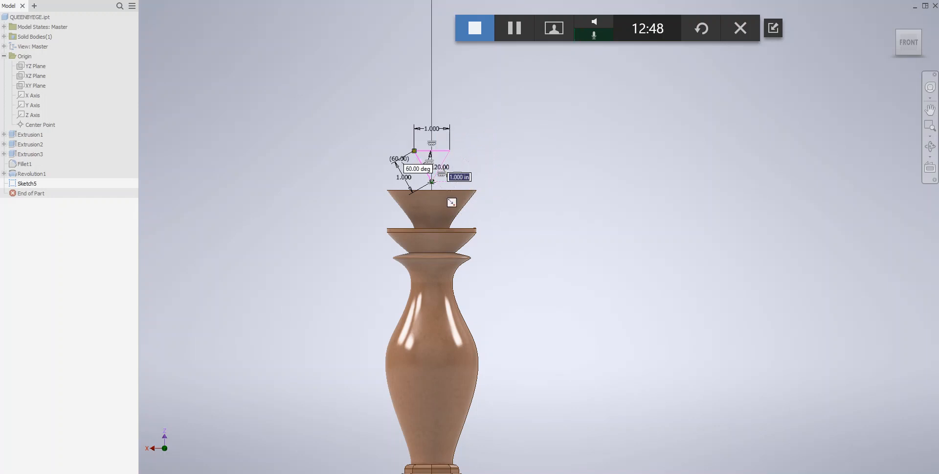
key(Return)
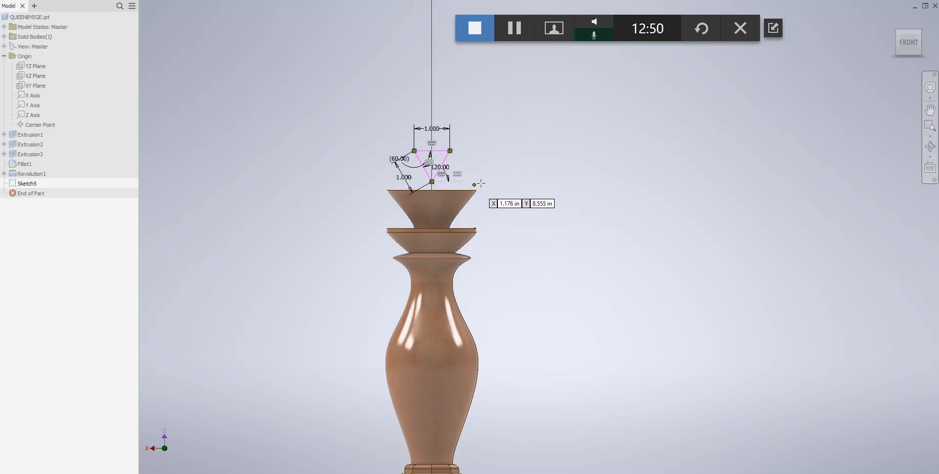
scroll(461, 158, up, 3)
scroll(465, 160, down, 6)
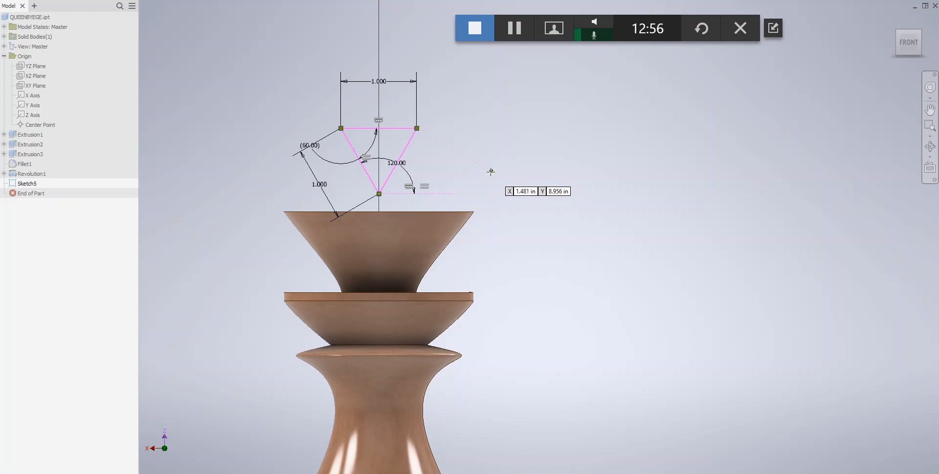
key(Escape)
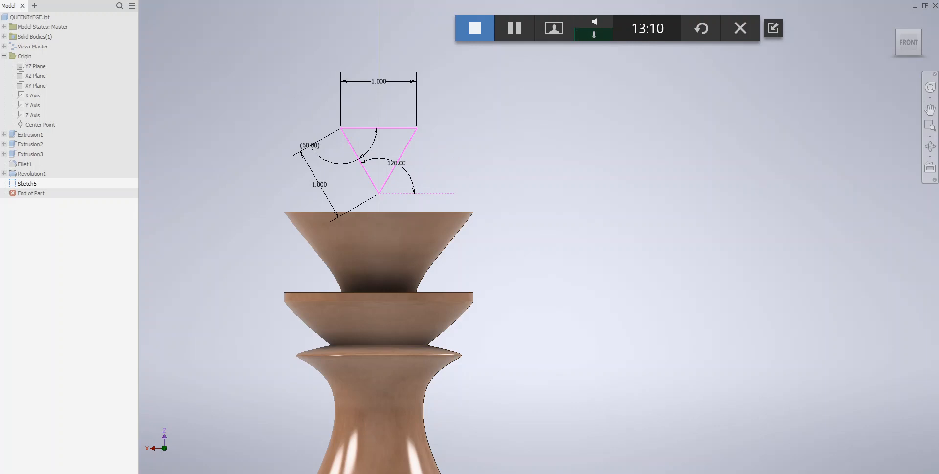
Step: Move the whole triangle, dimensions included, from its top edge's midpoint down to the centre of the body's top rim
drag(292, 74, 494, 203)
drag(46, 107, 185, 49)
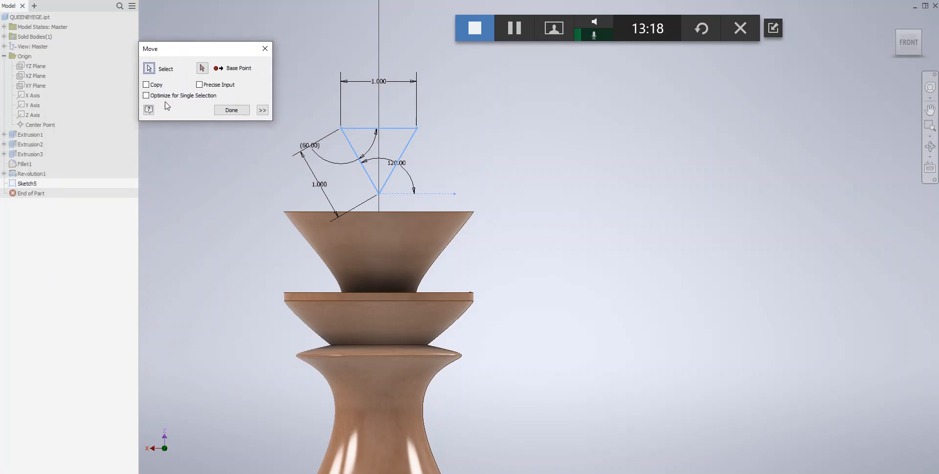
click(201, 71)
click(202, 71)
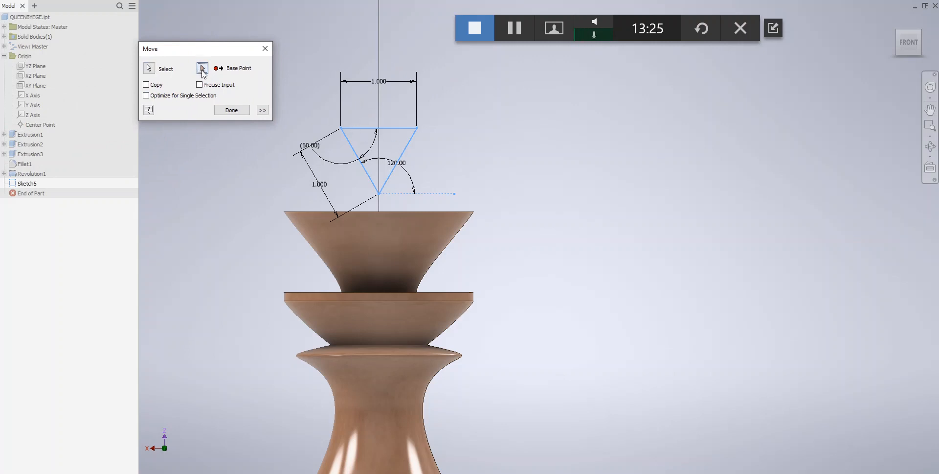
click(378, 128)
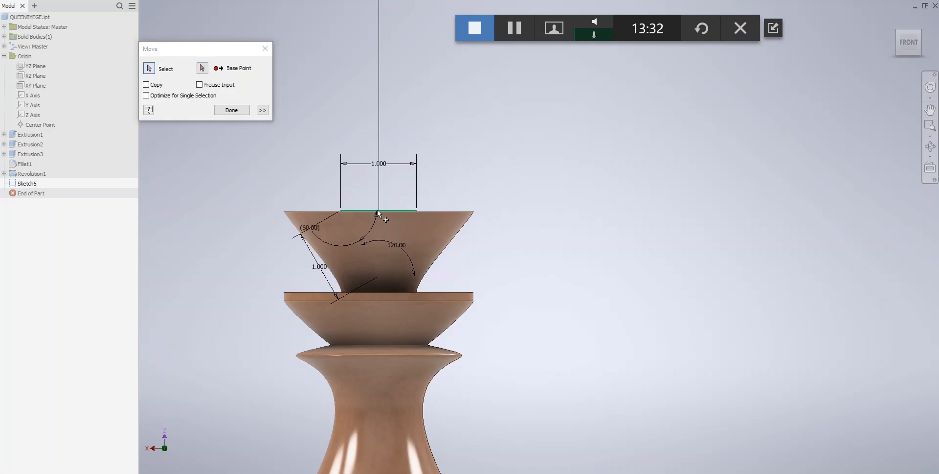
click(234, 111)
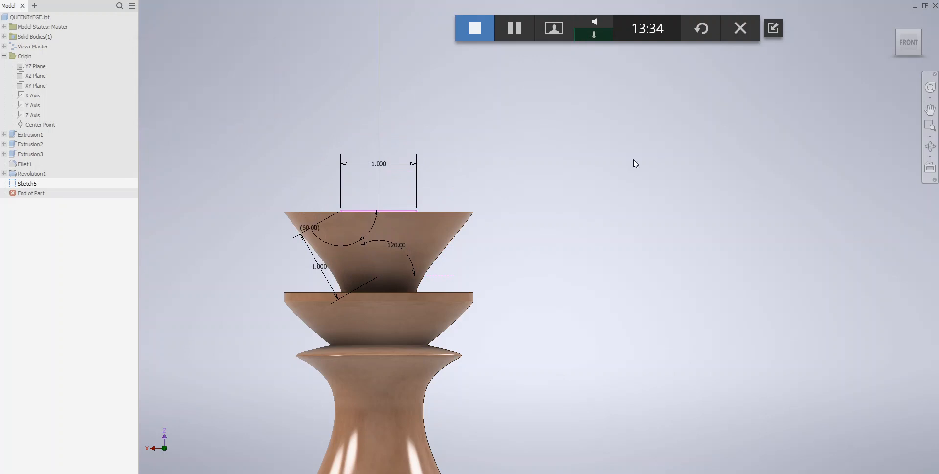
Step: Finish the sketch and extrude the triangle 3 in symmetrically about its sketch plane, joined to the body
drag(909, 43, 903, 59)
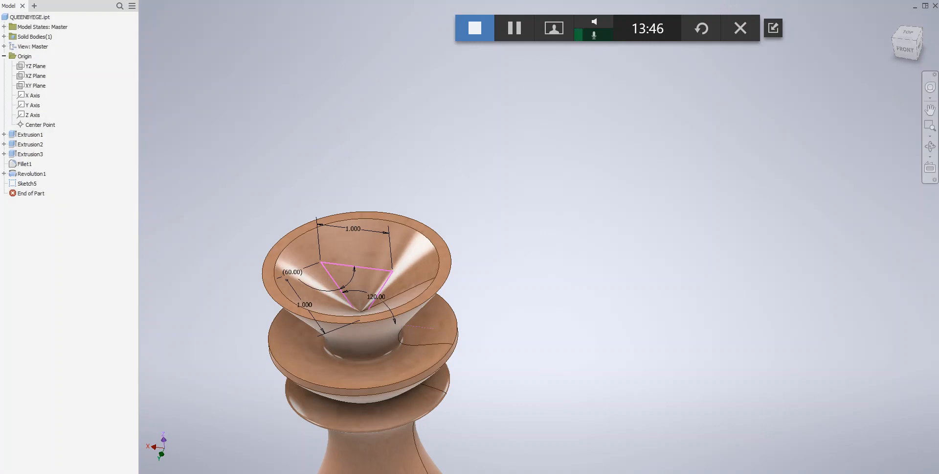
key(e)
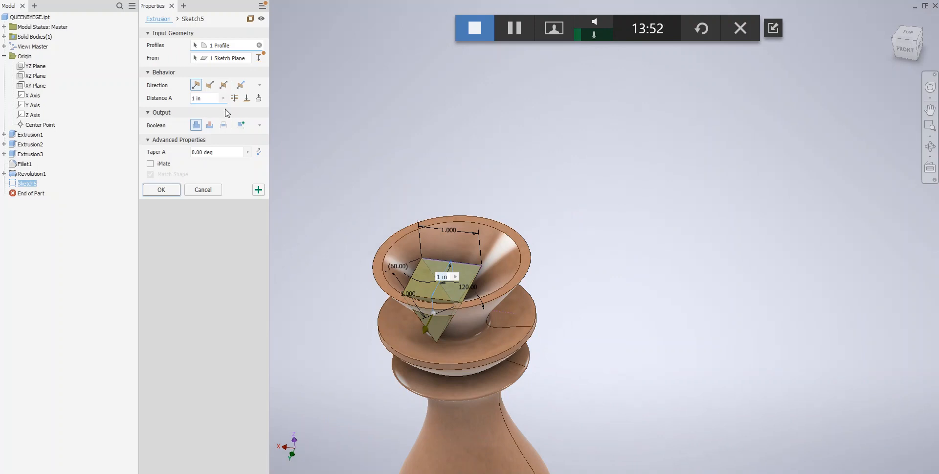
click(224, 86)
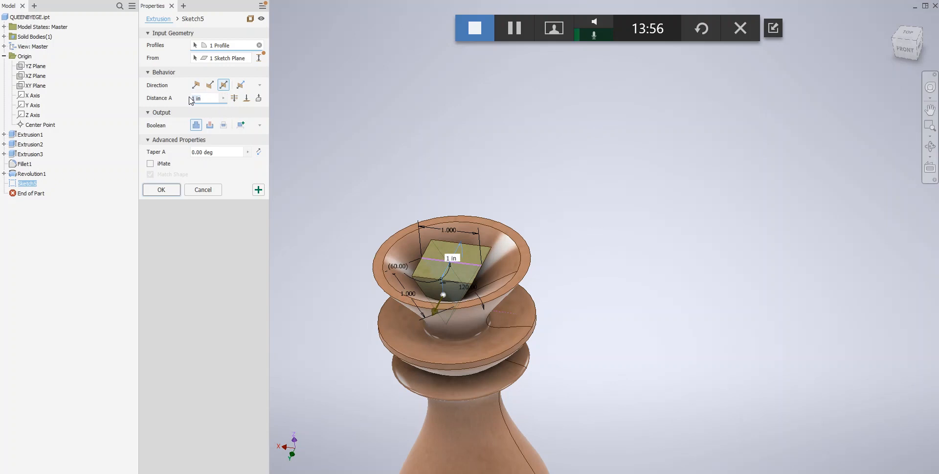
double_click(195, 98)
text(2)
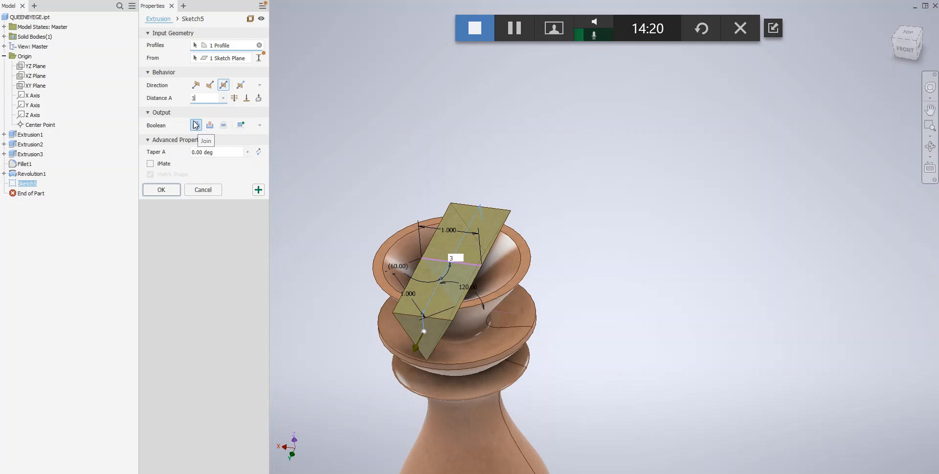
click(172, 191)
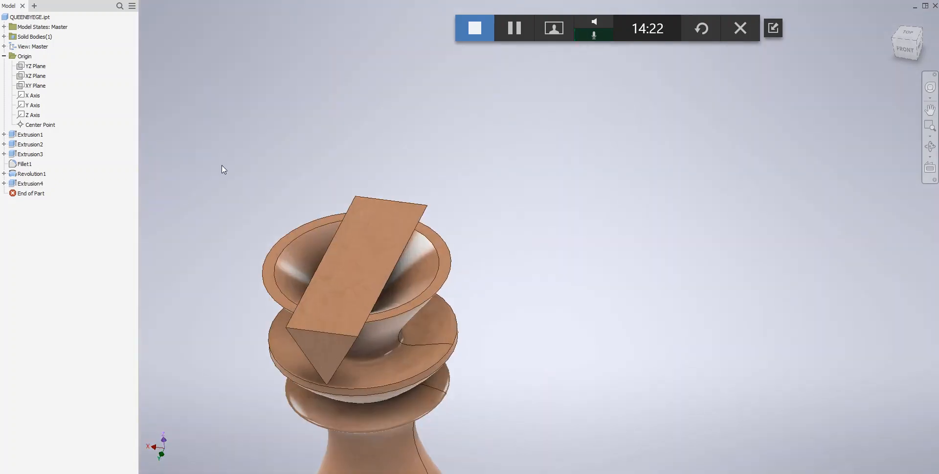
Step: Start a circular pattern with the triangular prism across the rim as the feature to repeat
click(906, 43)
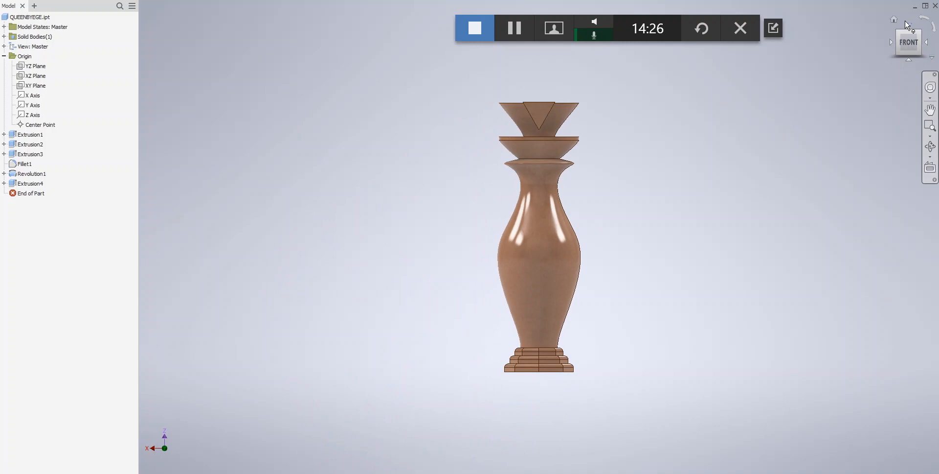
drag(911, 46, 865, 70)
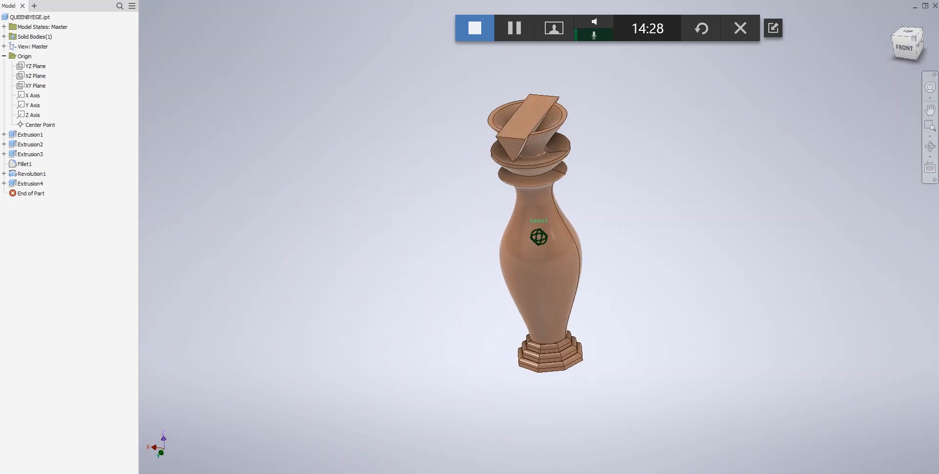
middle_drag(862, 51, 768, 163)
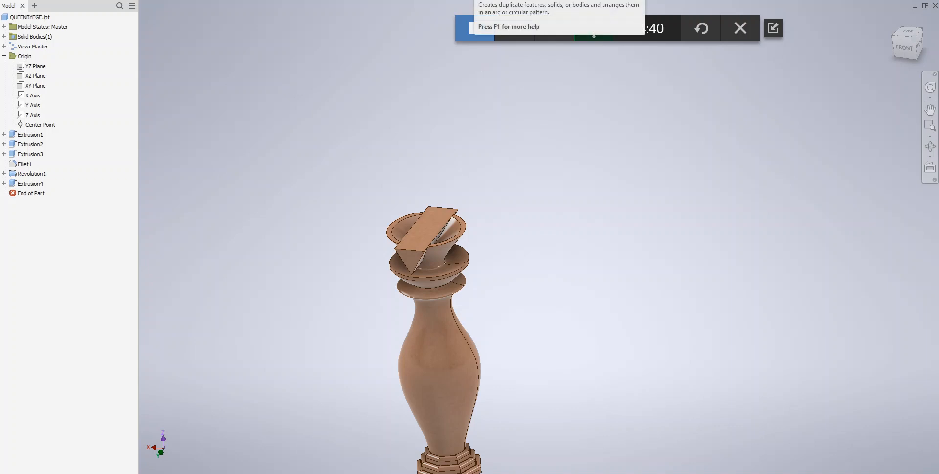
click(484, 0)
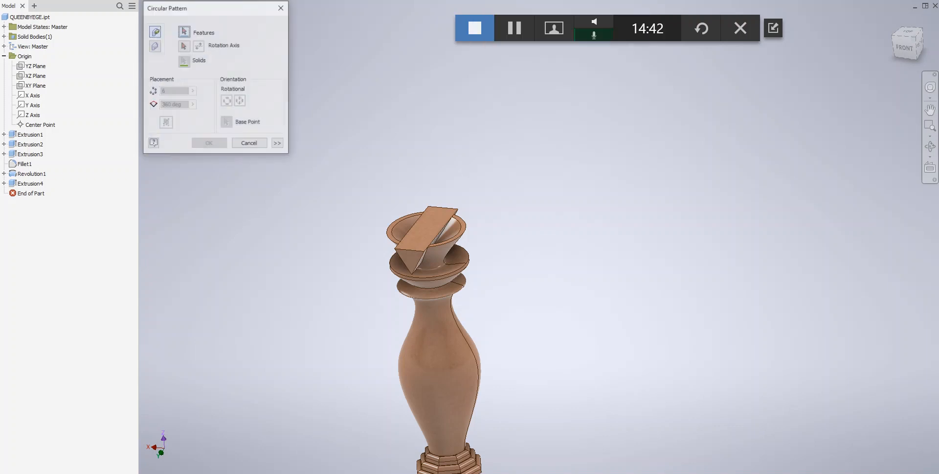
click(436, 219)
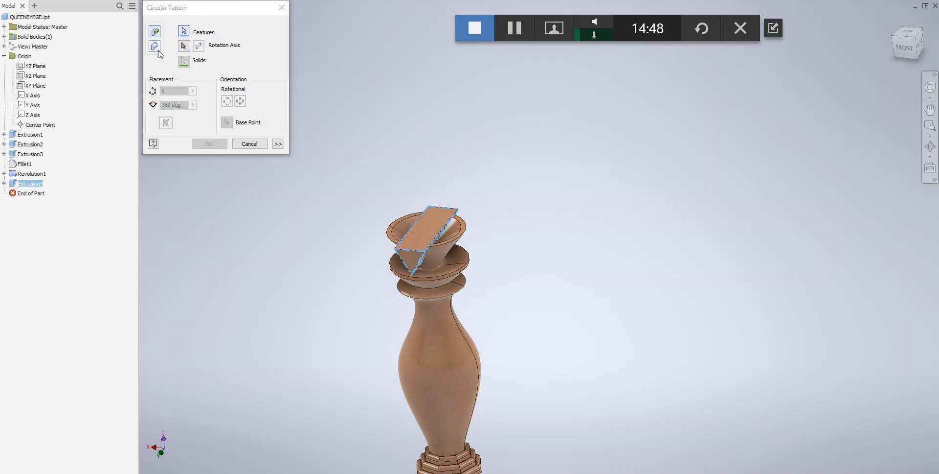
Step: Try to pick the pattern's rotation axis from the flared cup under the rim
click(184, 46)
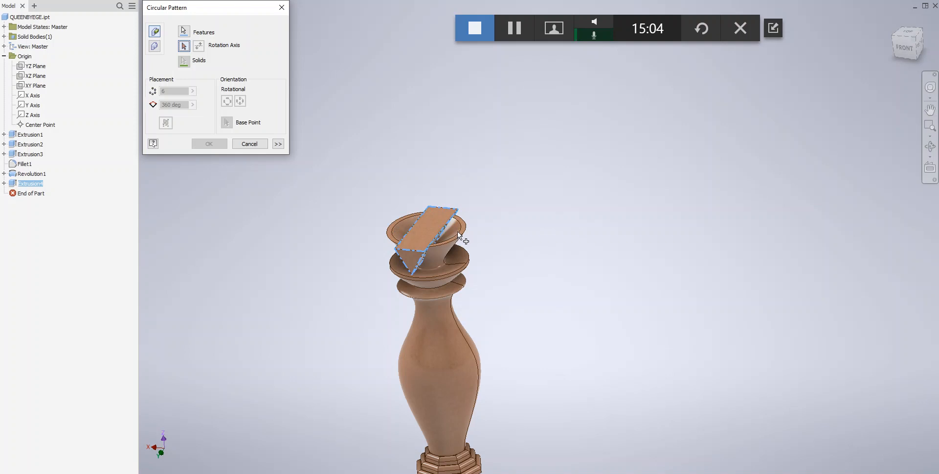
scroll(459, 233, down, 2)
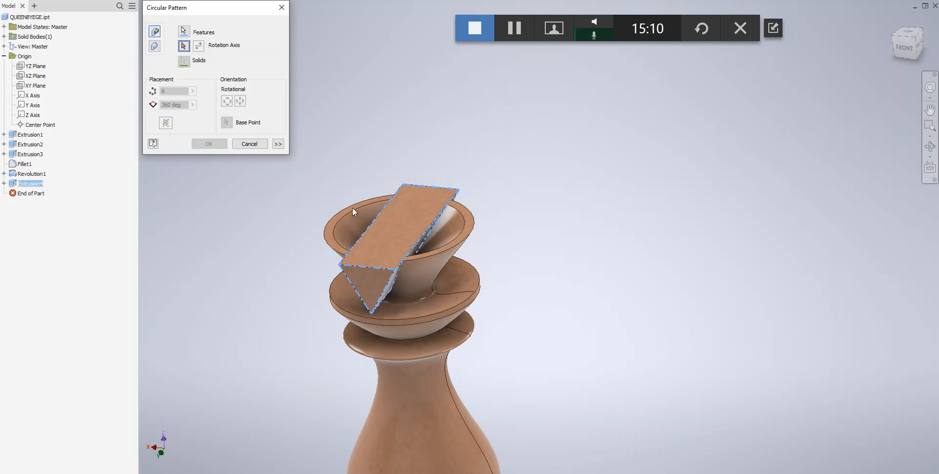
click(454, 239)
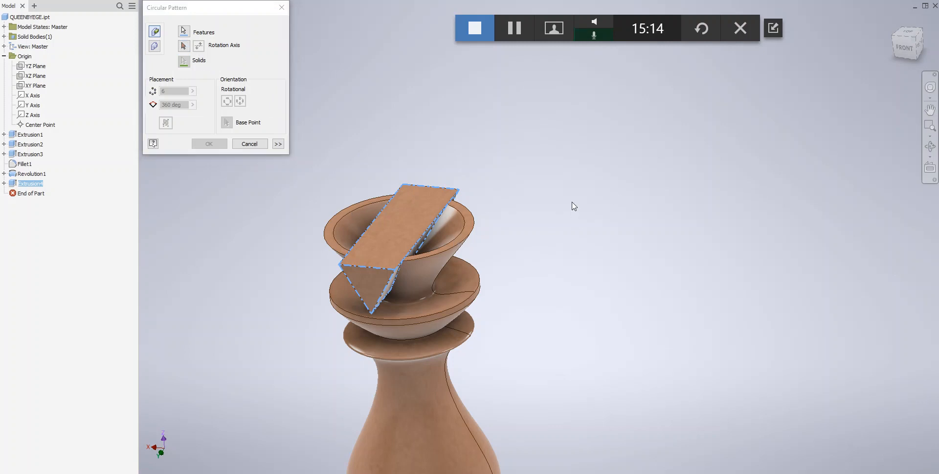
scroll(430, 199, up, 3)
scroll(436, 208, down, 4)
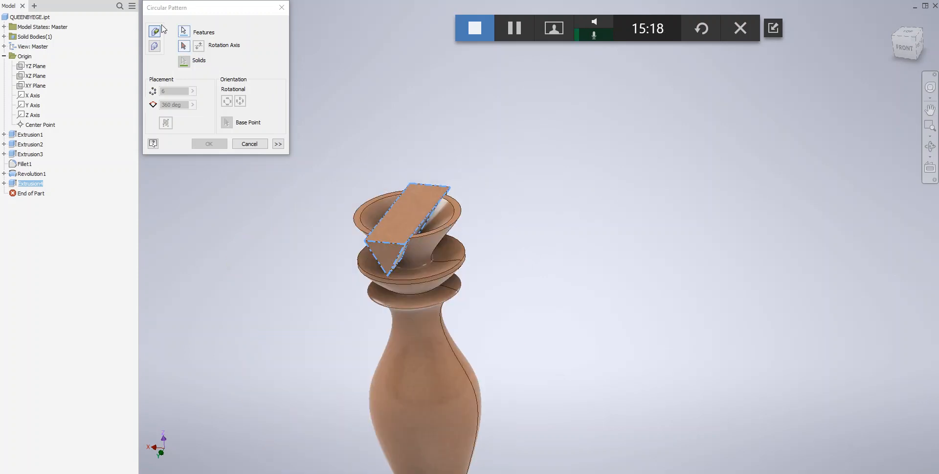
click(184, 45)
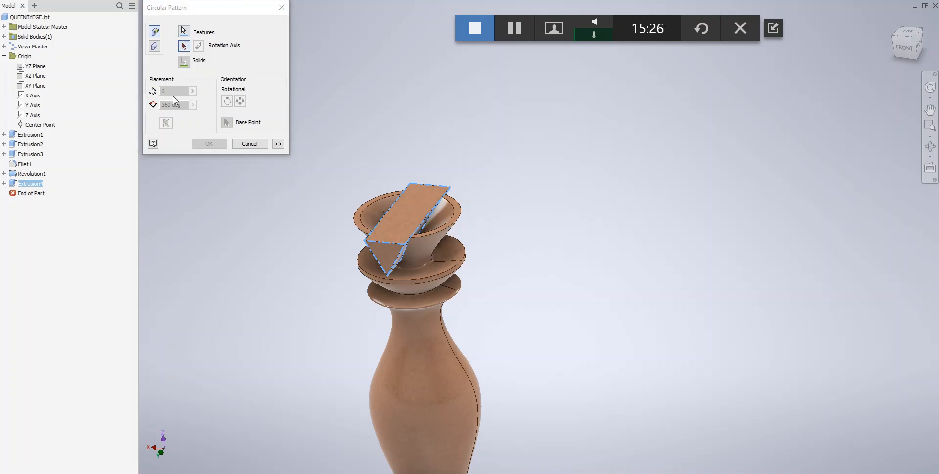
Step: Reselect the triangular prism as the pattern feature and set the body's vertical axis as the rotation axis
click(156, 32)
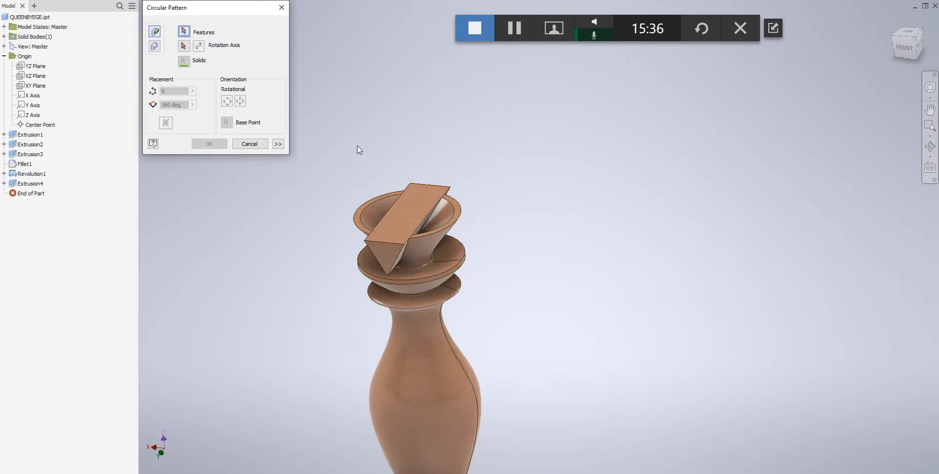
click(401, 210)
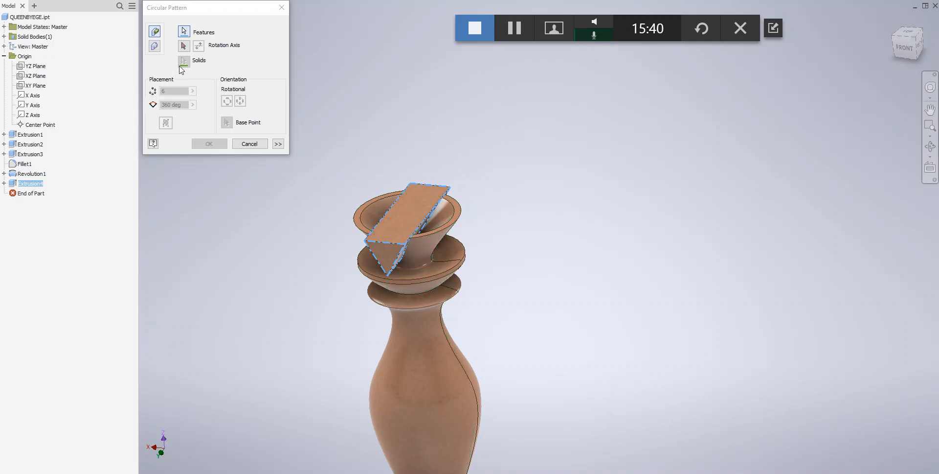
click(184, 46)
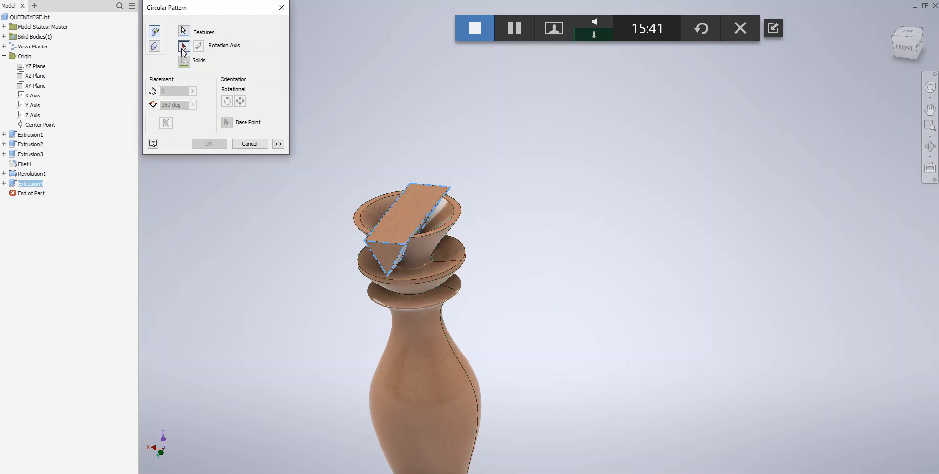
click(450, 217)
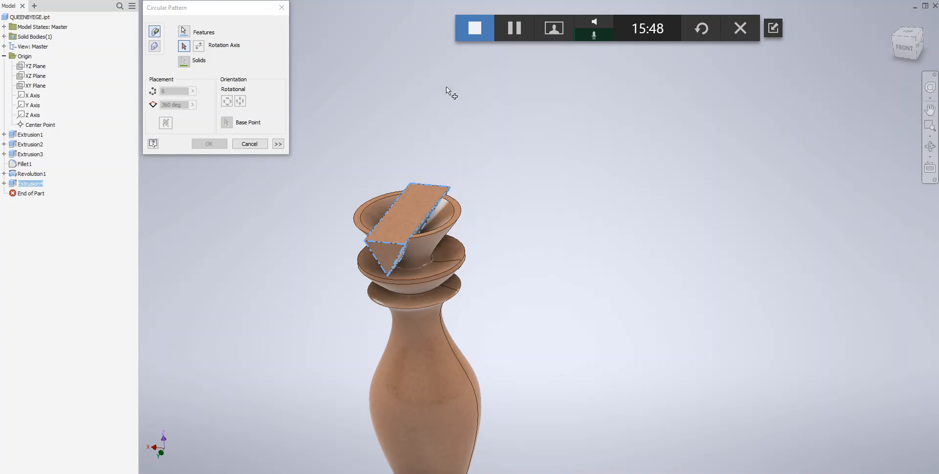
click(505, 32)
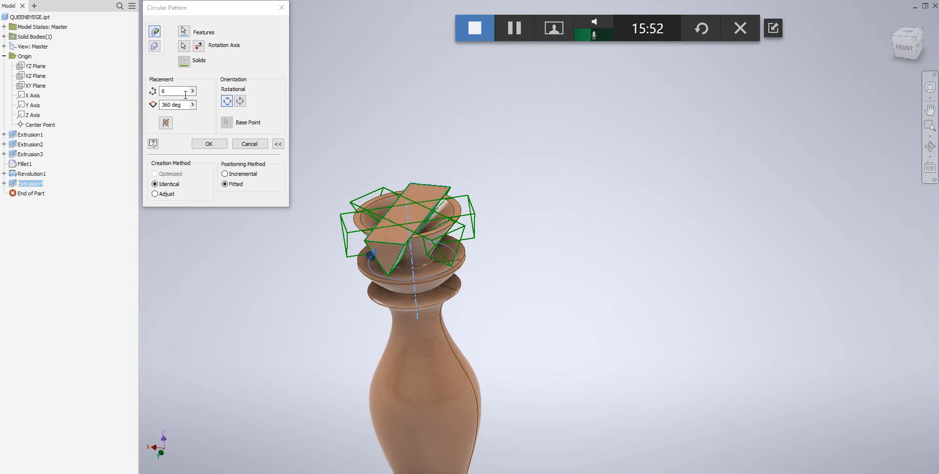
Step: Try occurrence counts of 3, 4 and 5 over 360 degrees and check the pattern preview from the front
double_click(163, 93)
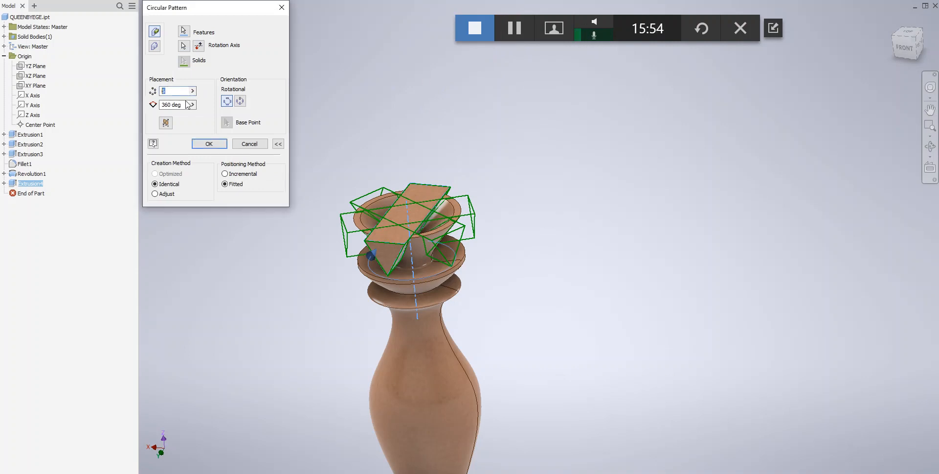
text(3)
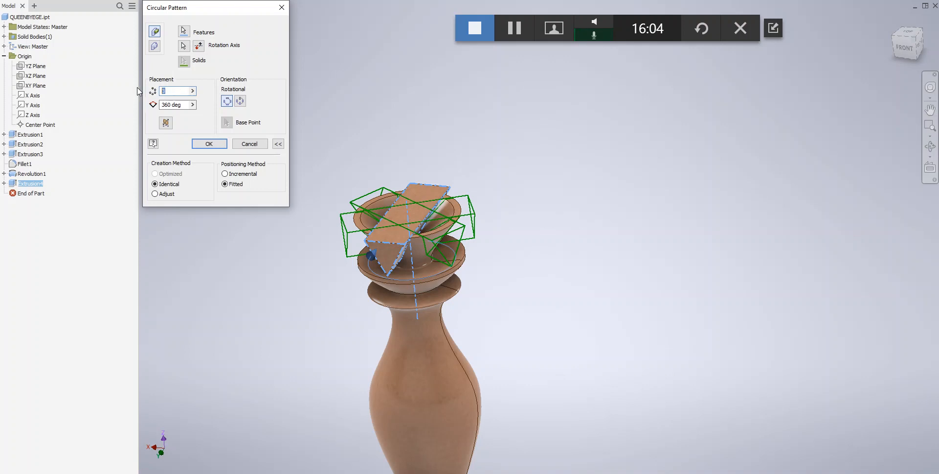
key(BackSpace)
text(4)
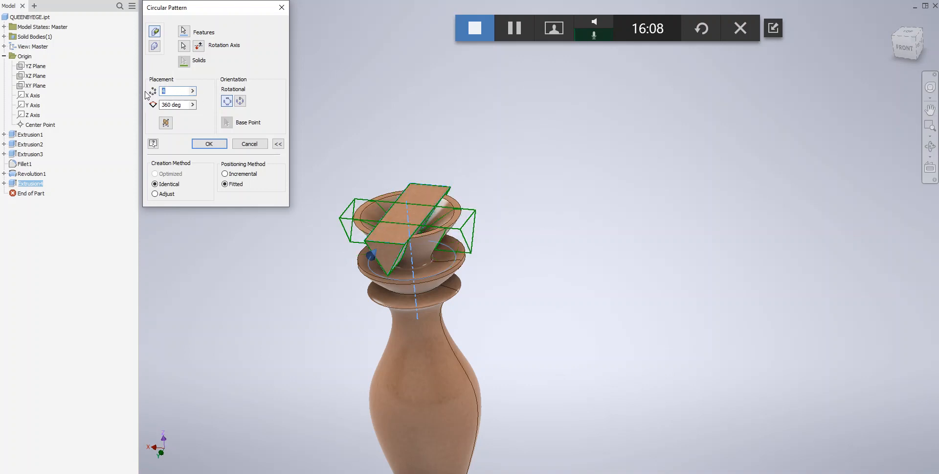
text(5)
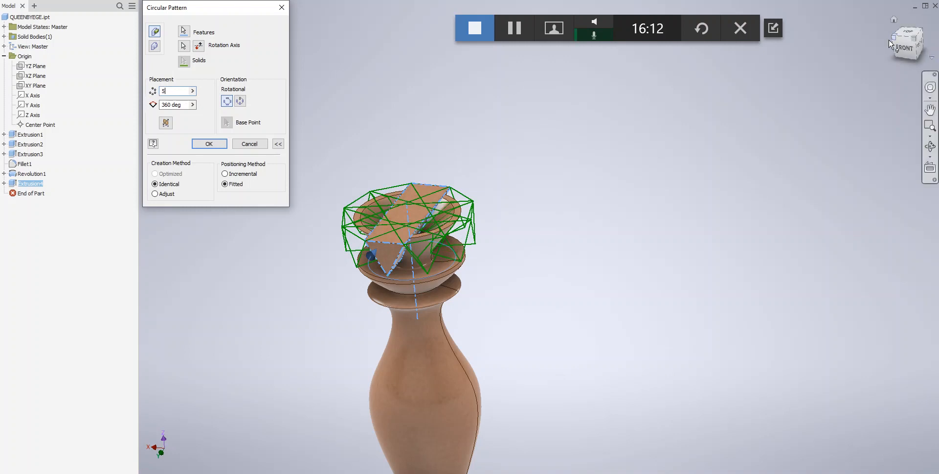
click(905, 52)
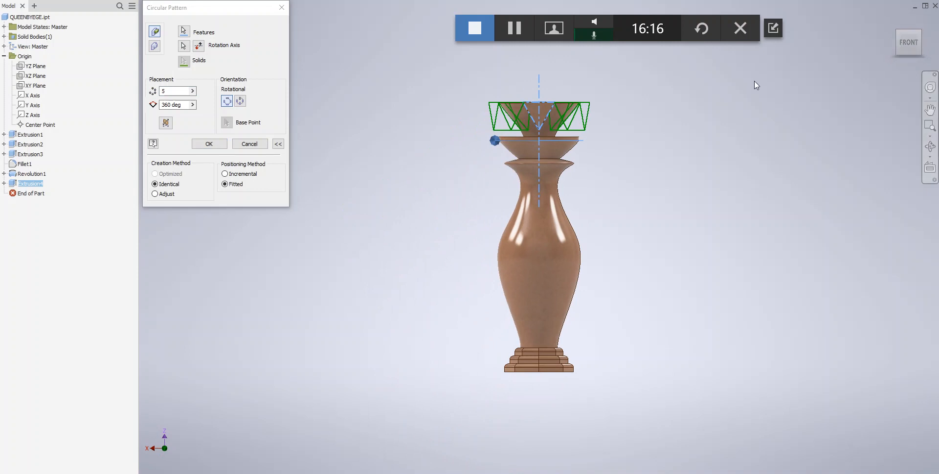
Step: Set the circular pattern to 6 occurrences over 360 degrees and check its preview from several angles
drag(169, 91, 138, 87)
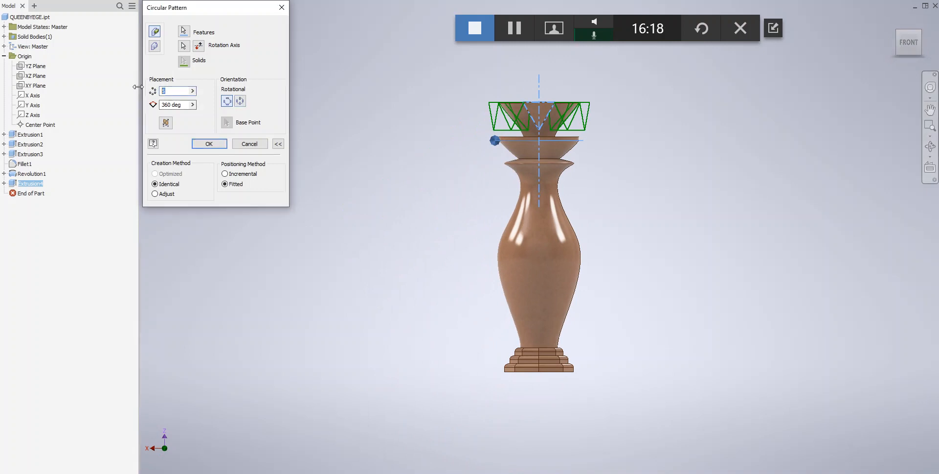
text(6)
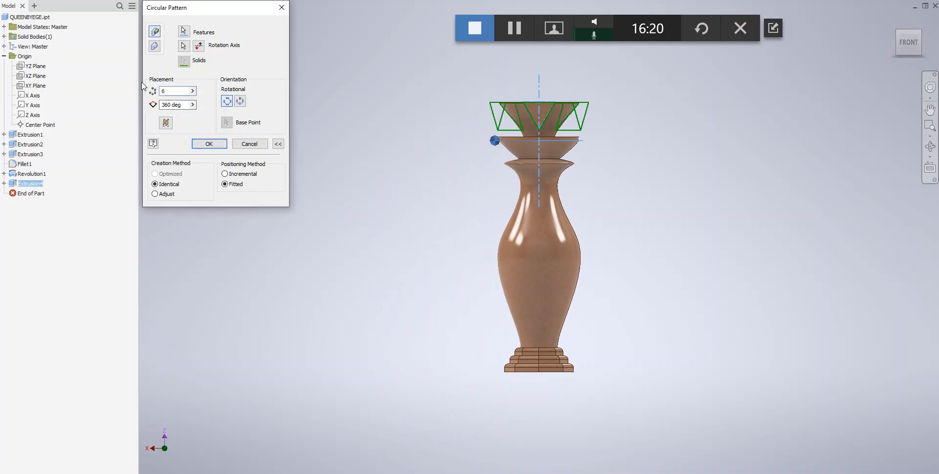
drag(915, 48, 906, 48)
middle_drag(906, 48, 800, 145)
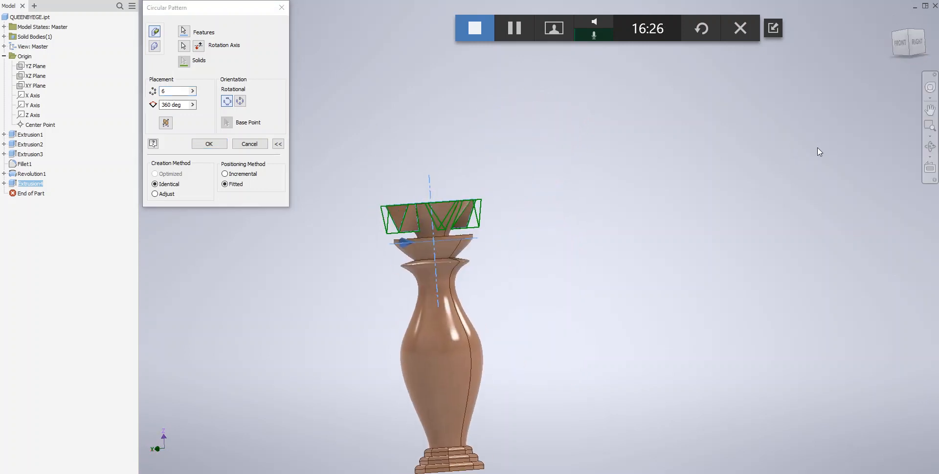
mouse_move(901, 49)
mouse_down()
mouse_move(902, 61)
mouse_move(904, 53)
mouse_up()
middle_drag(814, 85, 814, 57)
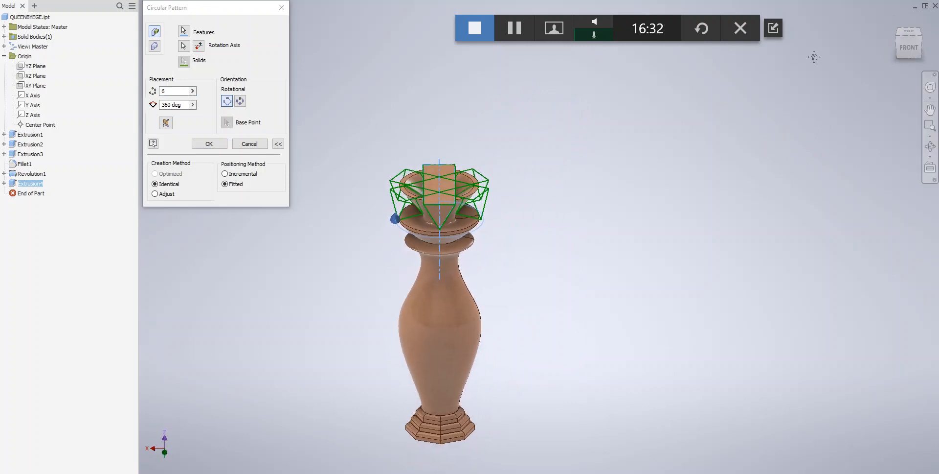
drag(905, 49, 892, 57)
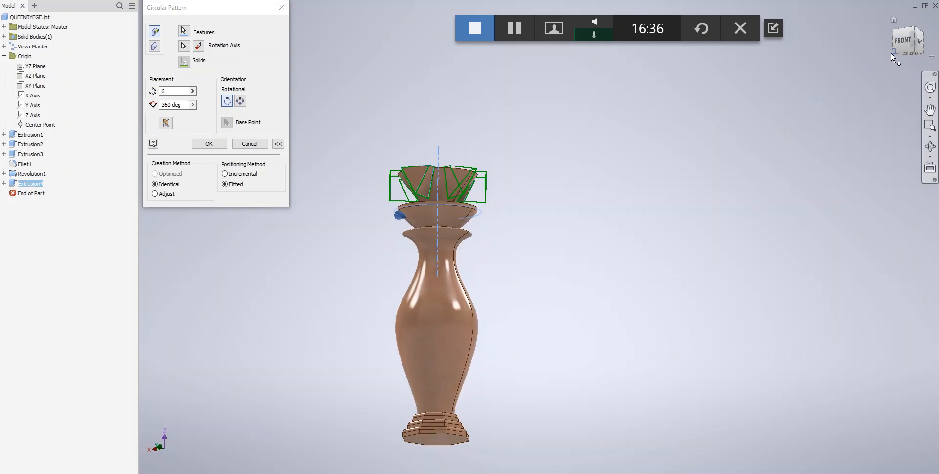
Step: Try occurrence counts of 7 and 5 for the circular pattern and check the crown preview from several angles
drag(172, 91, 148, 92)
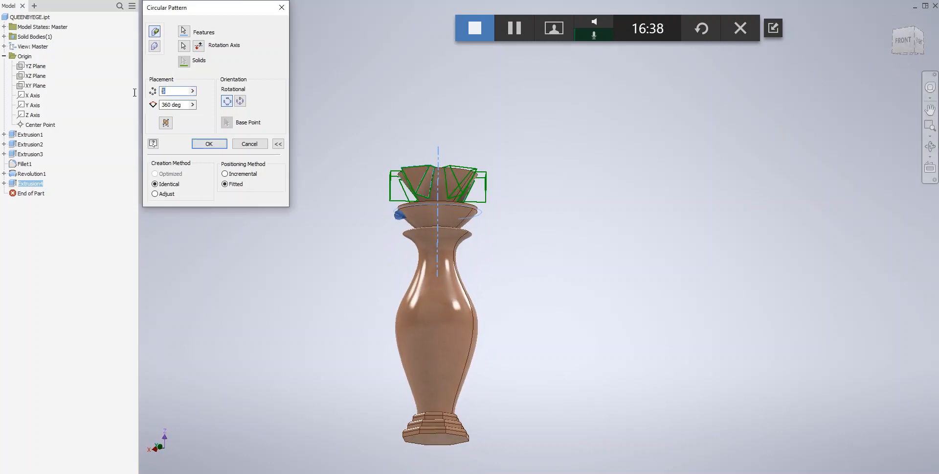
text(7)
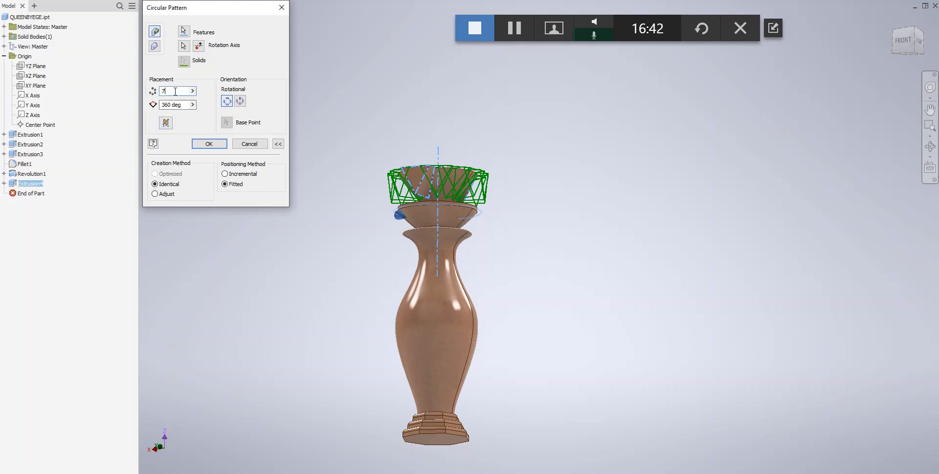
text(5)
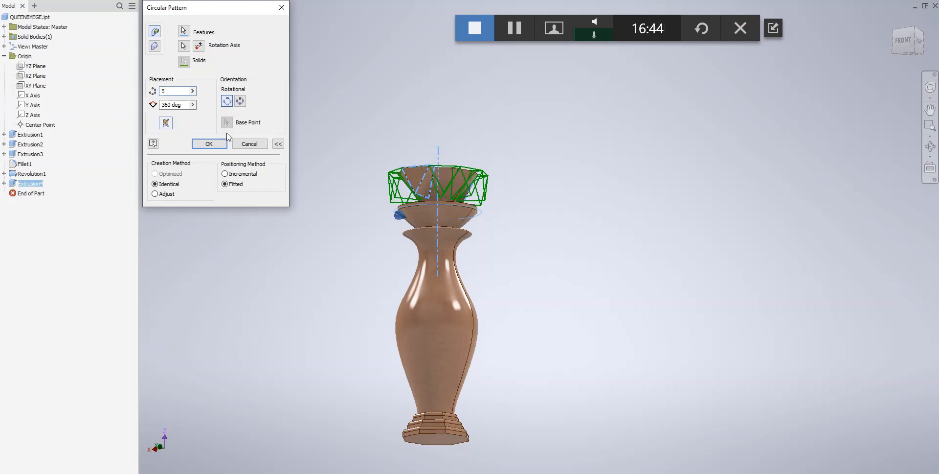
drag(910, 46, 893, 46)
drag(704, 122, 742, 127)
middle_drag(614, 161, 615, 162)
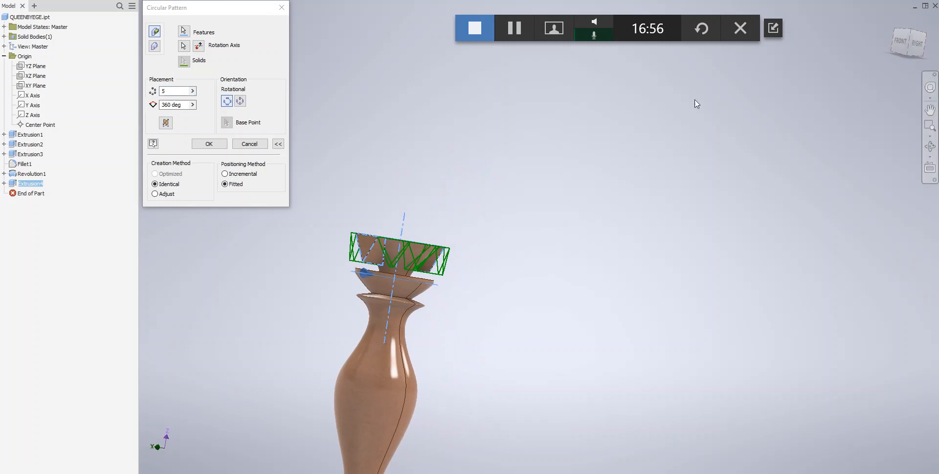
drag(910, 44, 900, 46)
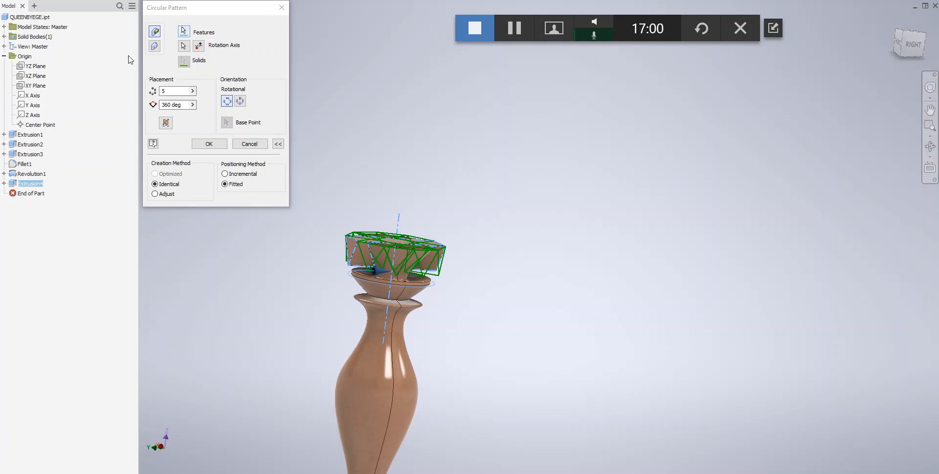
Step: Set the circular pattern to 3 occurrences over 360 degrees, check the preview and create the pattern
double_click(171, 90)
text(3)
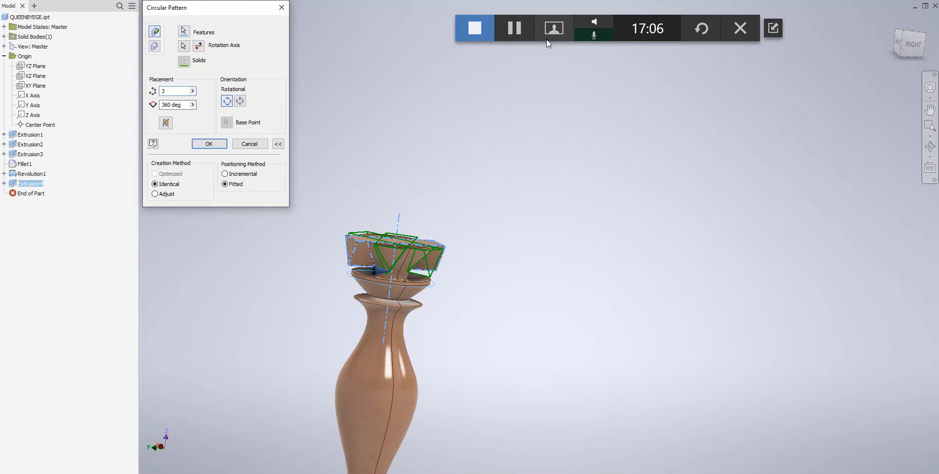
drag(911, 45, 896, 23)
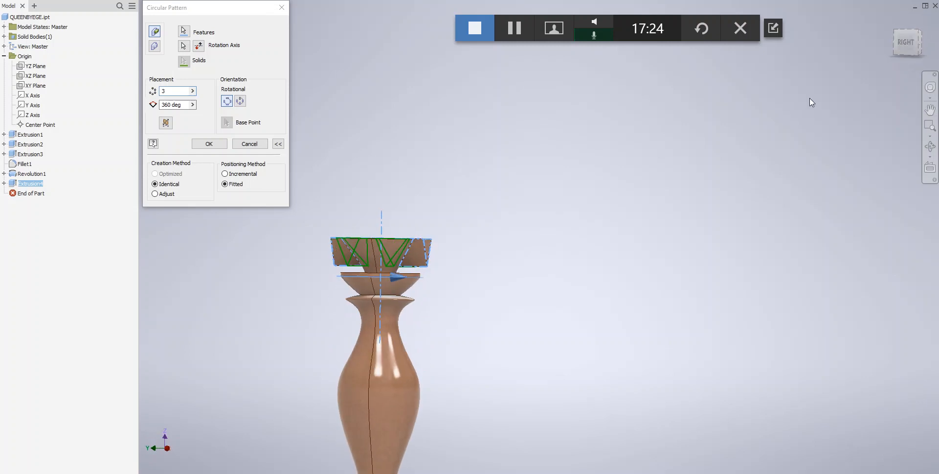
middle_drag(774, 130, 802, 40)
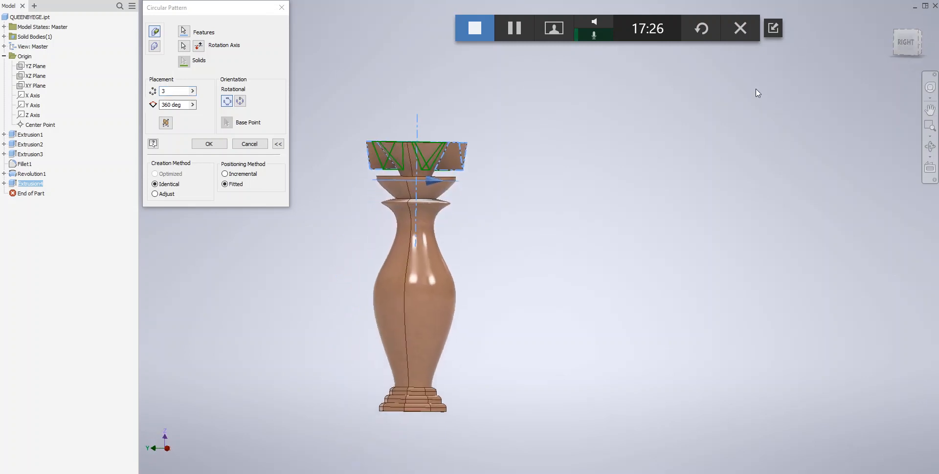
click(207, 144)
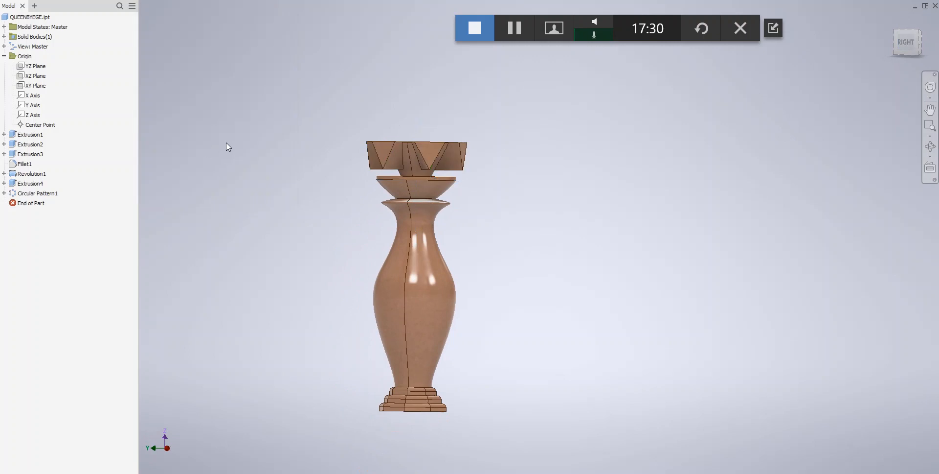
Step: Change the triangular prism's extrusion from a join to a cut through the flared rim and view the crown at an angle
double_click(10, 185)
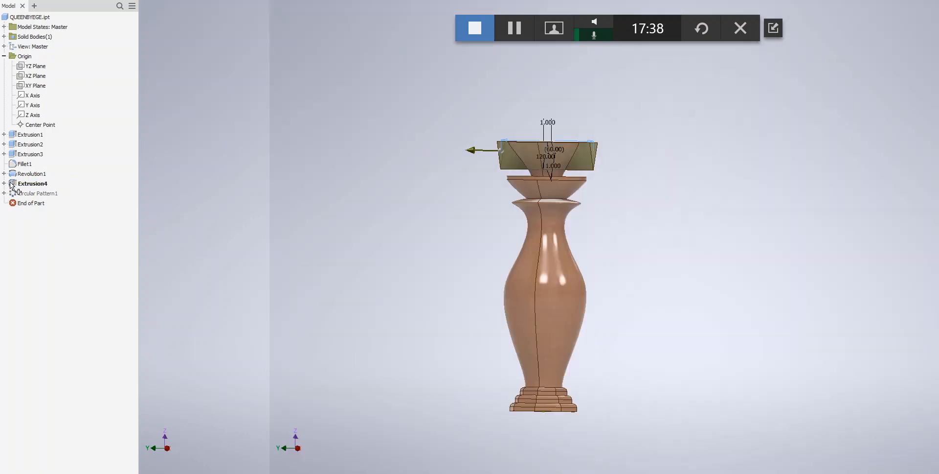
click(209, 126)
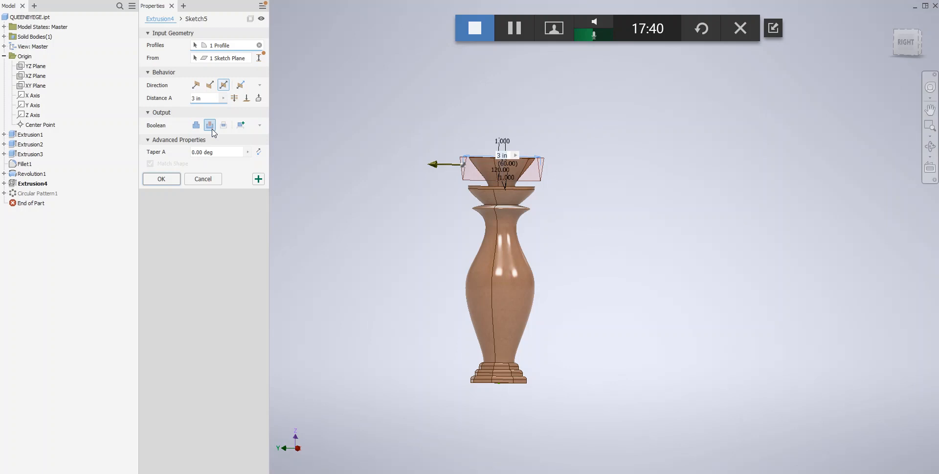
click(171, 180)
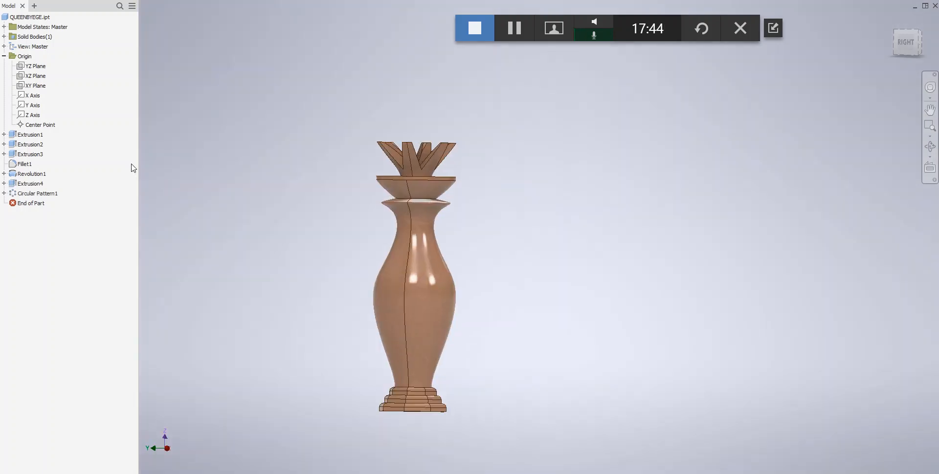
drag(908, 43, 889, 59)
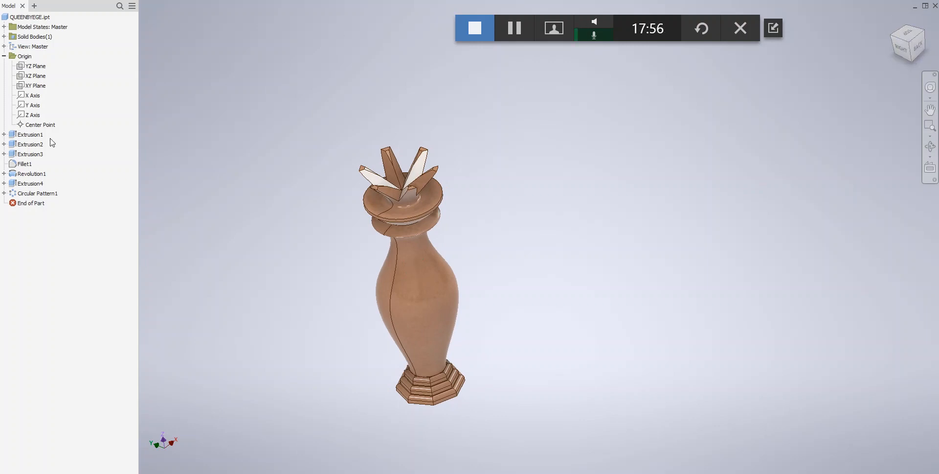
Step: Open the triangle sketch of the crown's extruded cut for editing
click(4, 183)
double_click(24, 193)
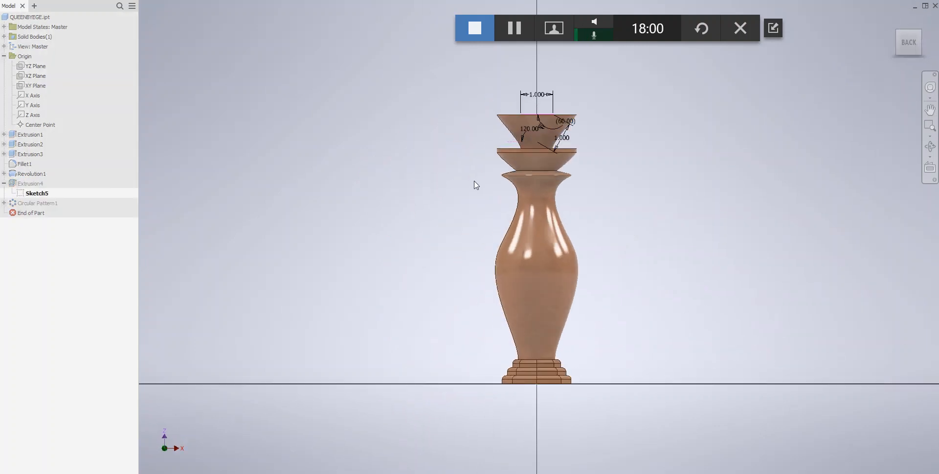
scroll(530, 106, up, 3)
scroll(526, 118, up, 3)
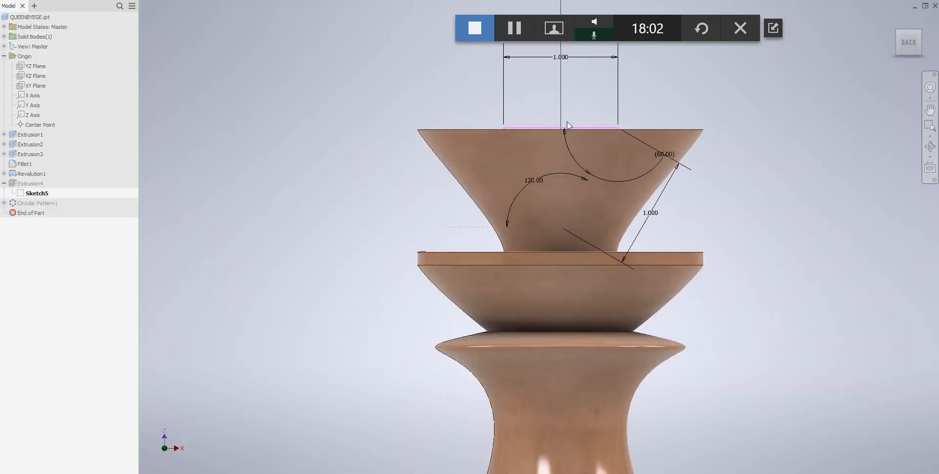
Step: Try to move the triangle's top edge slightly above the flared rim
drag(553, 128, 551, 114)
click(543, 113)
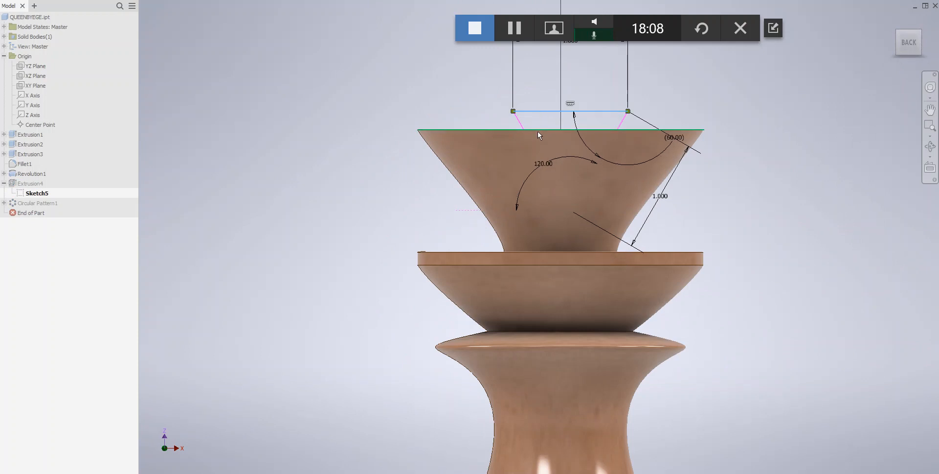
click(538, 133)
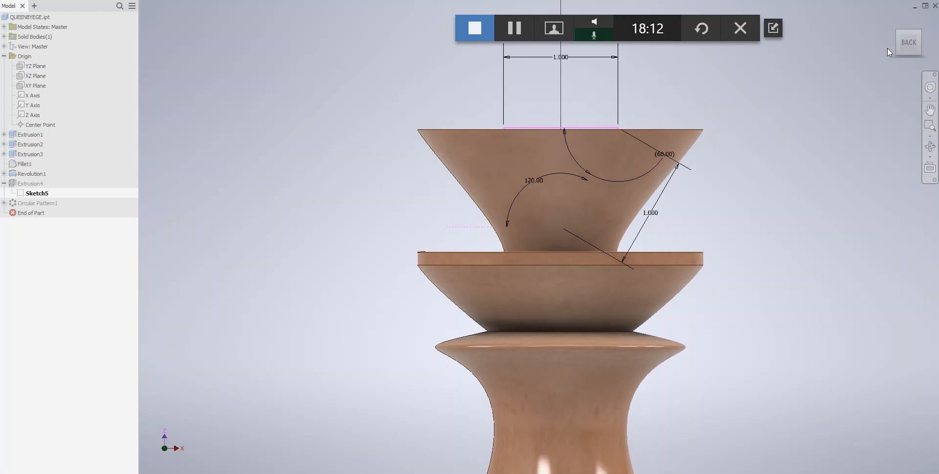
Step: Set the triangle's top edge length to 1.2 in, finish the sketch and examine the updated crown from several angles
click(904, 48)
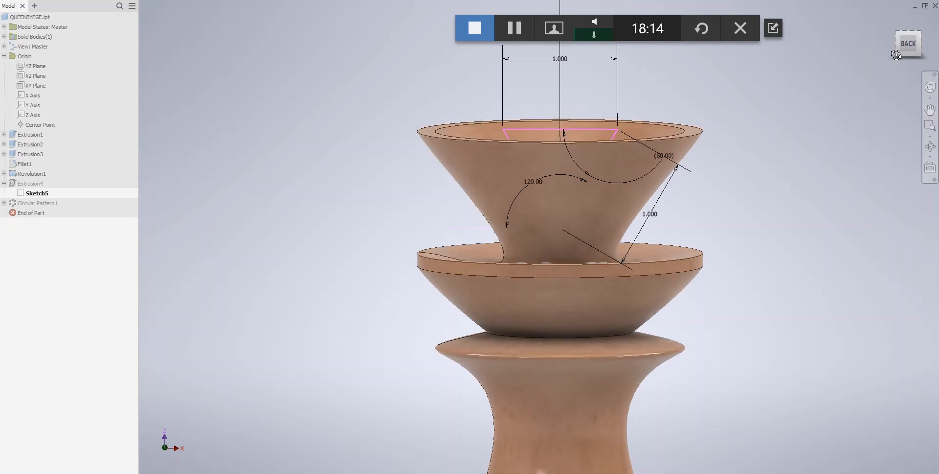
double_click(562, 59)
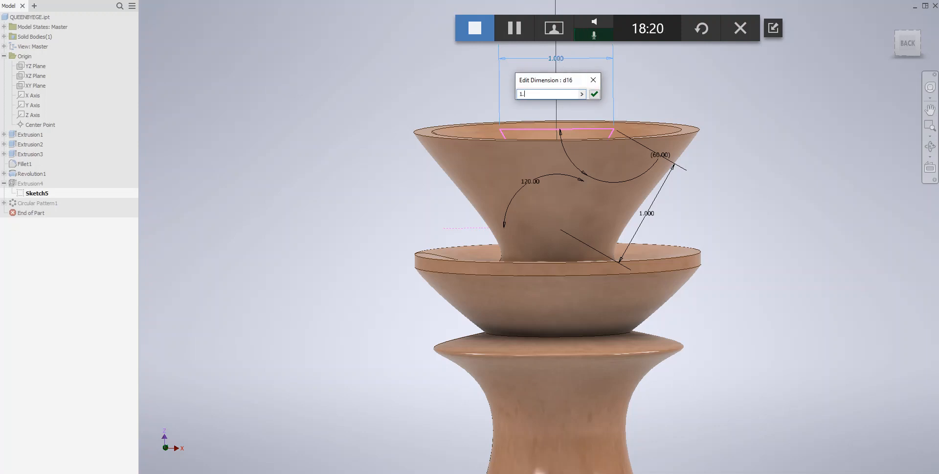
click(594, 95)
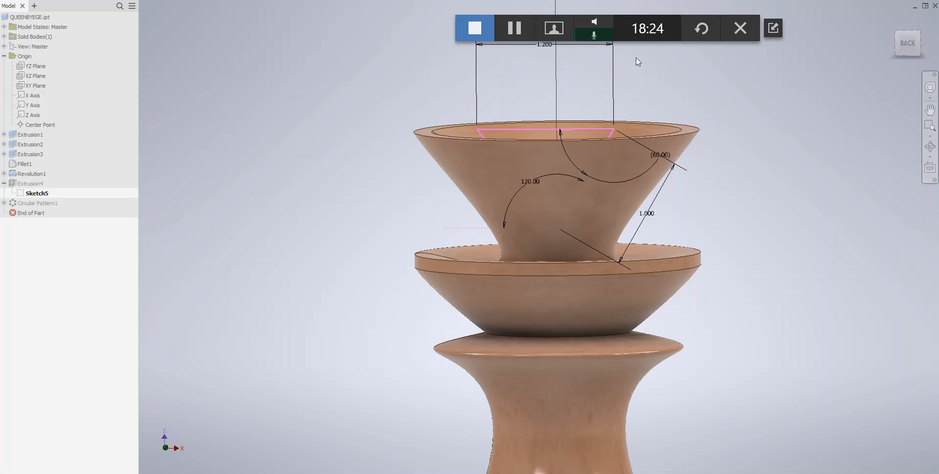
key(s)
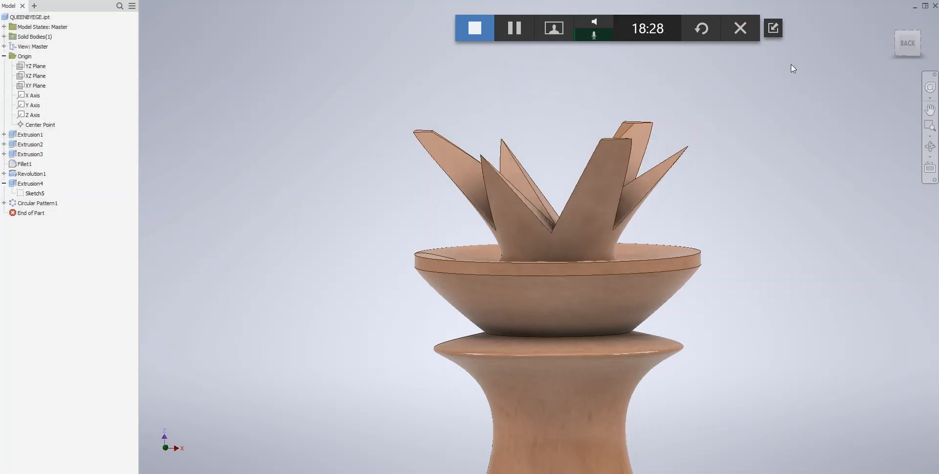
click(928, 46)
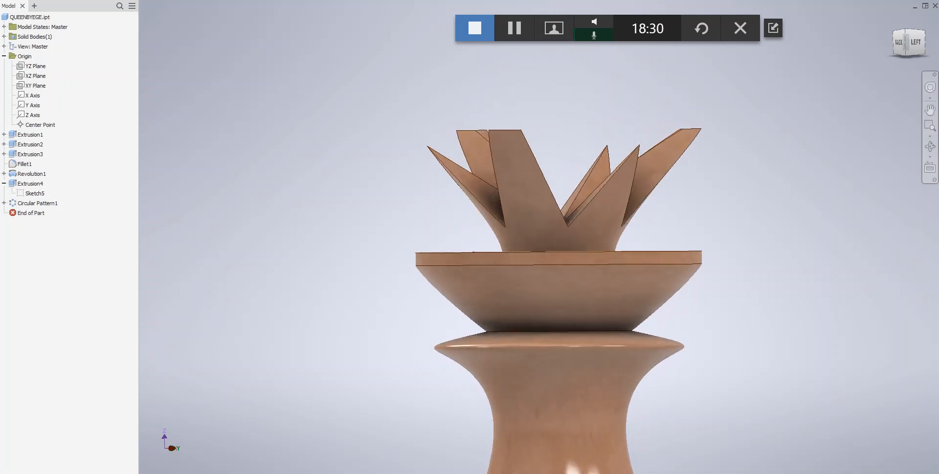
mouse_move(908, 42)
mouse_down()
mouse_move(884, 43)
mouse_move(896, 58)
mouse_move(904, 50)
mouse_up()
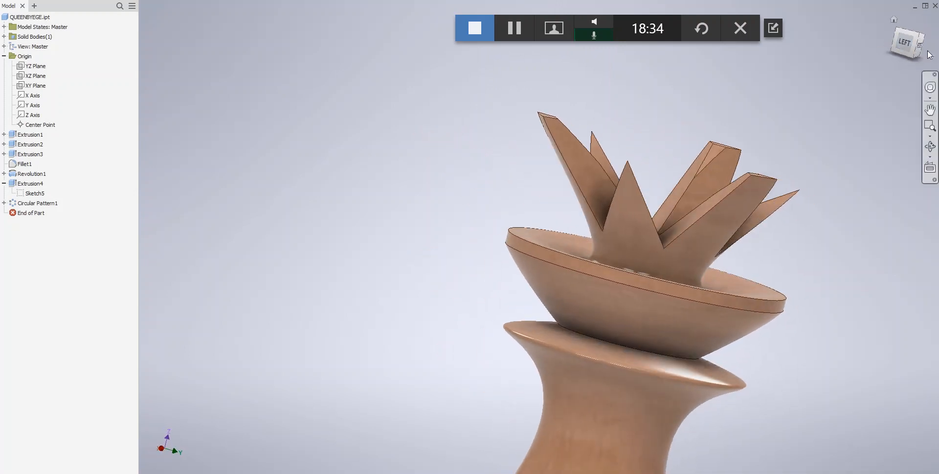
click(903, 49)
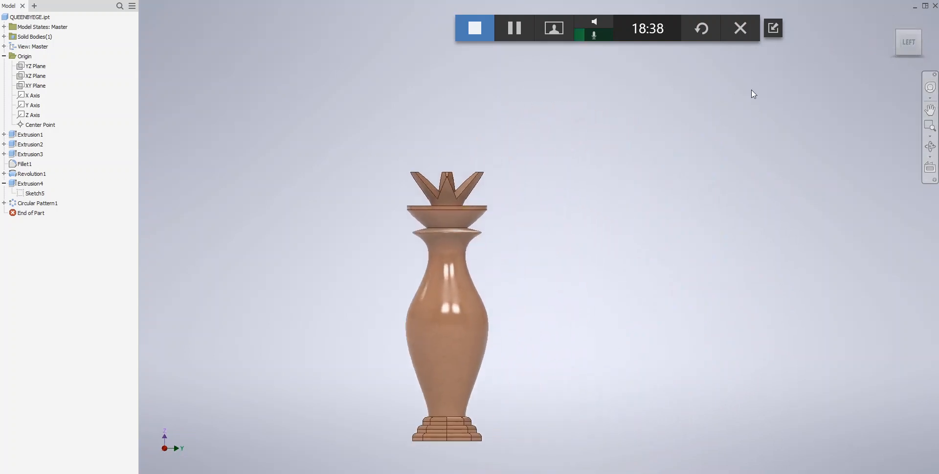
drag(904, 55, 893, 72)
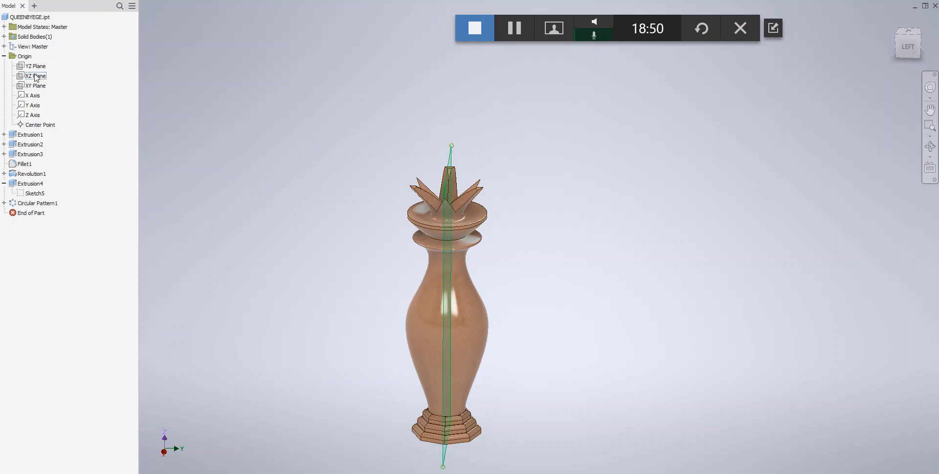
Step: Start a sketch on the YZ Plane and draw a circle about 1.5 in in diameter, centred on the vertical axis inside the crown
click(21, 68)
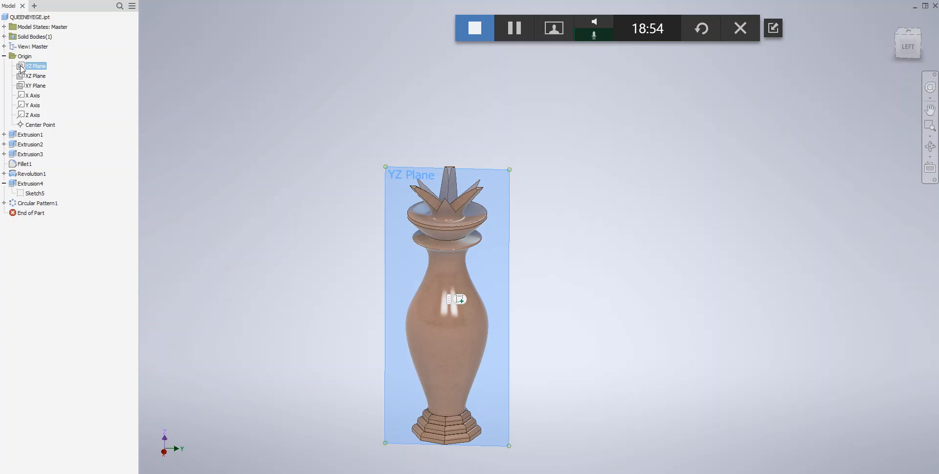
key(s)
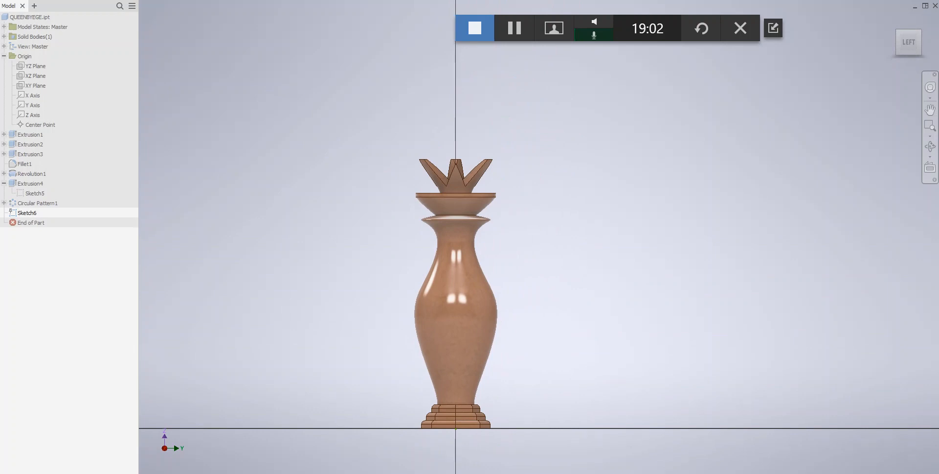
key(l)
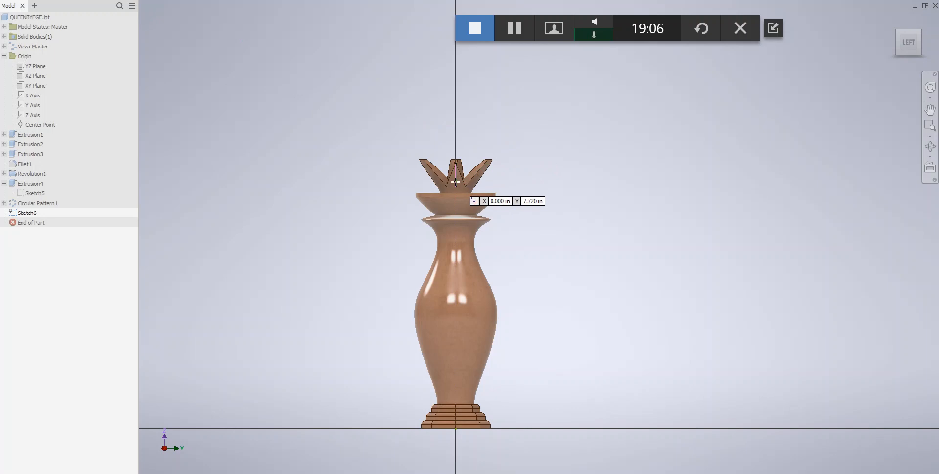
scroll(456, 182, up, 3)
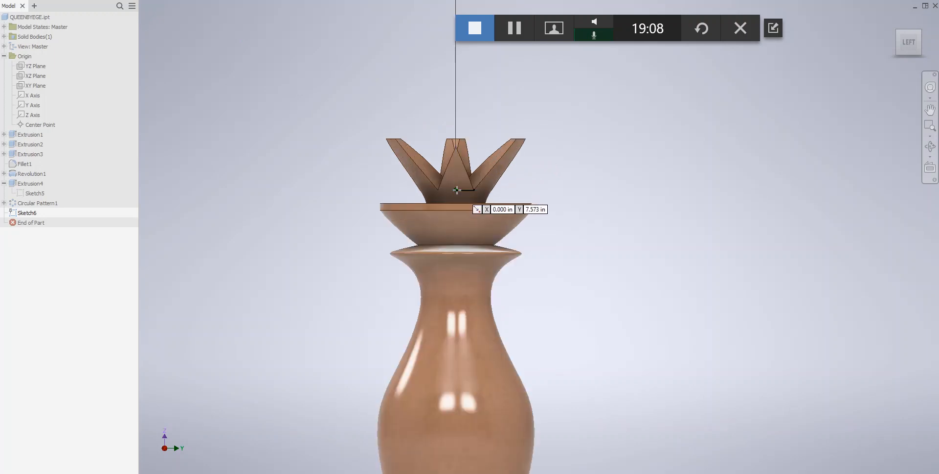
click(461, 185)
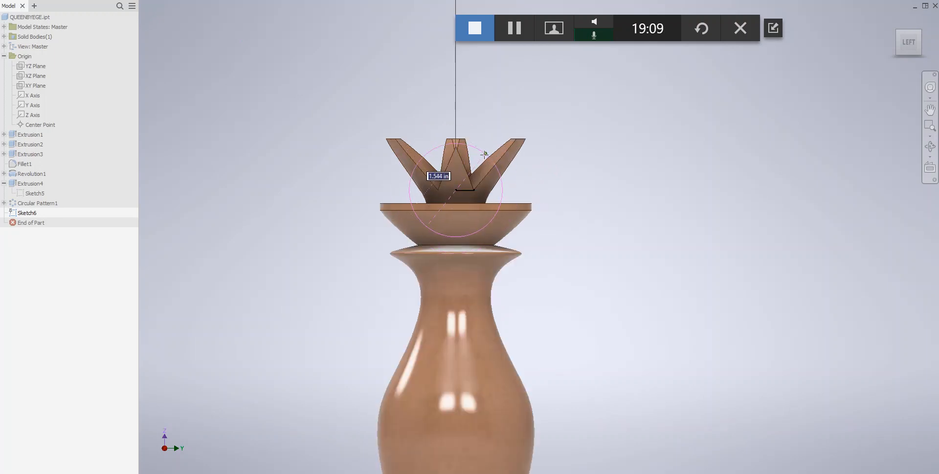
click(488, 159)
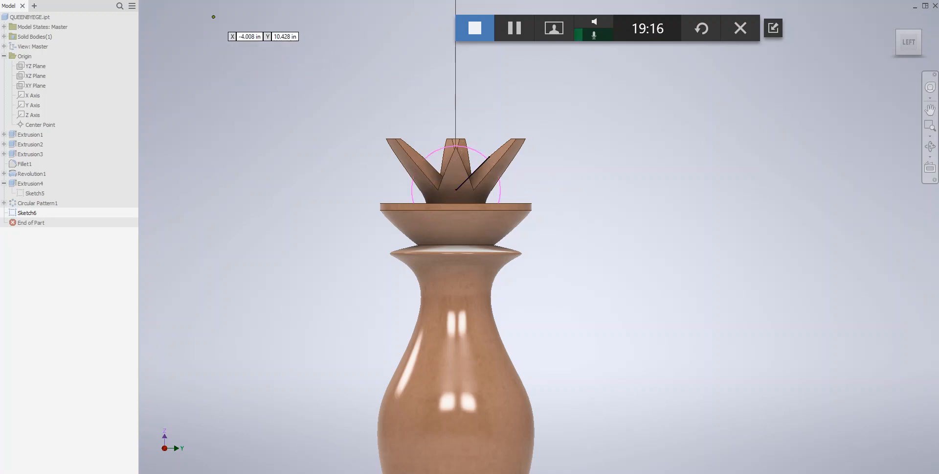
Step: Sketch a two-segment vertical line along the circle's centre axis, from above the crown down to just below the circle
click(455, 102)
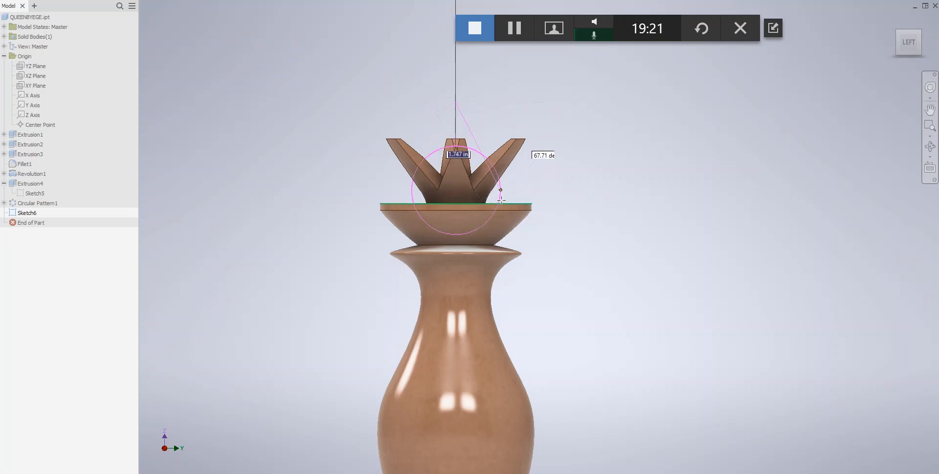
click(454, 195)
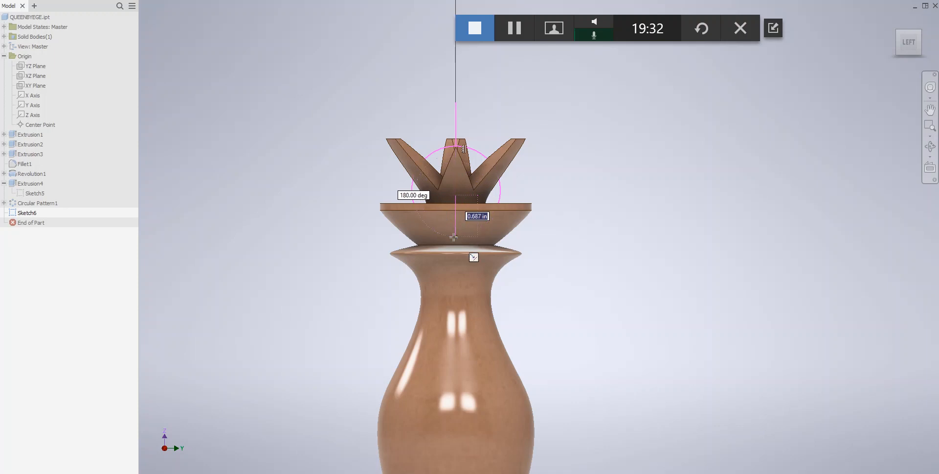
click(454, 237)
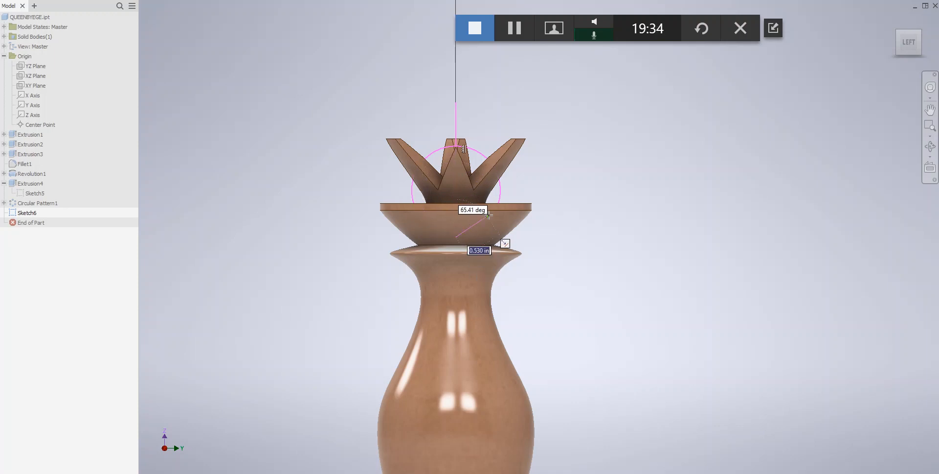
key(Escape)
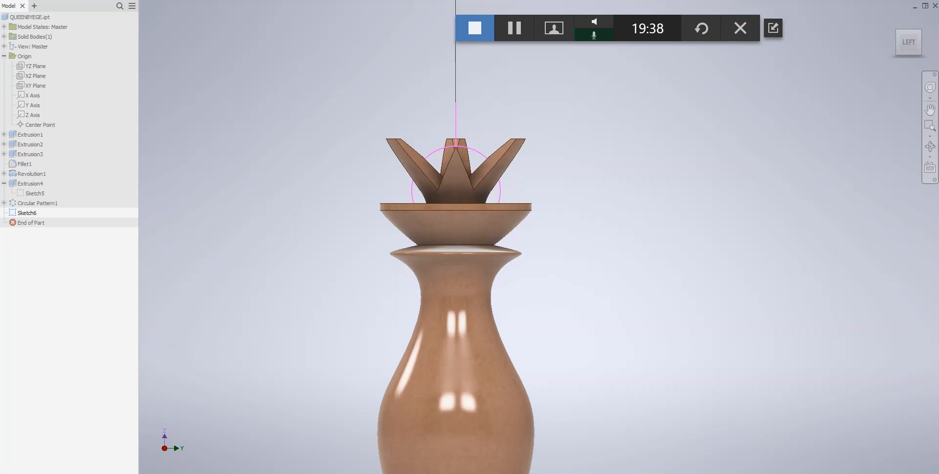
Step: Trim away half of the circle and revolve the remaining half-circle 360 degrees about the vertical centre line to form the crown's sphere
click(428, 147)
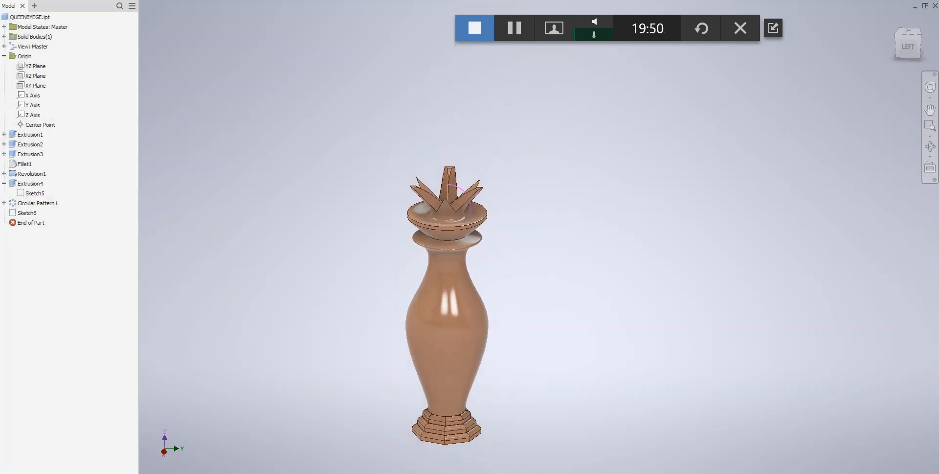
key(r)
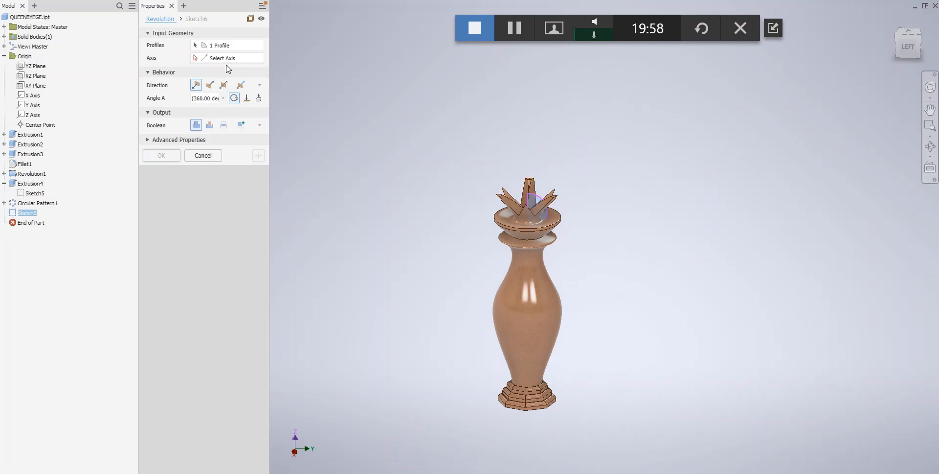
click(528, 200)
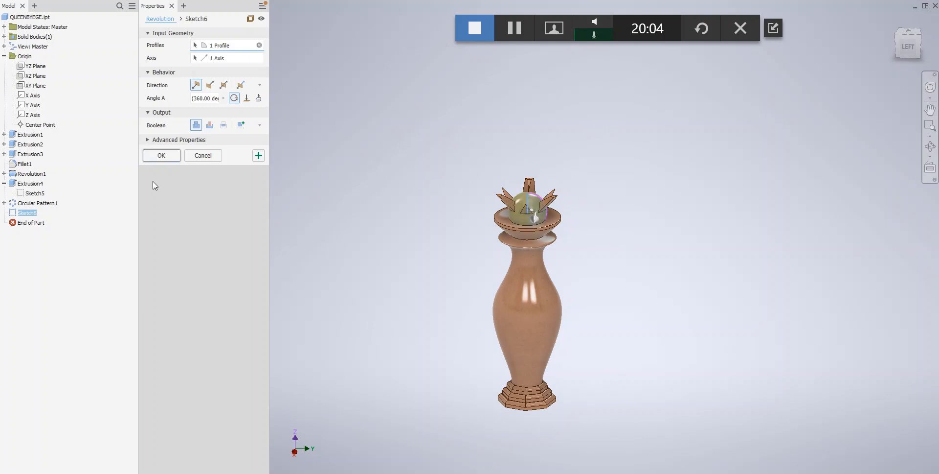
click(161, 155)
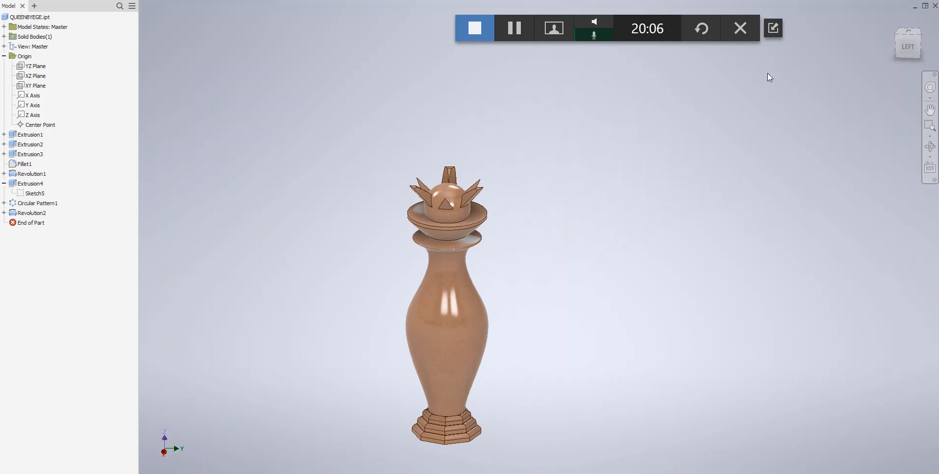
Step: Edit the sphere's sketch and move the half-circle profile lower along the vertical axis, removing its constraints, to sink the sphere into the crown
click(915, 52)
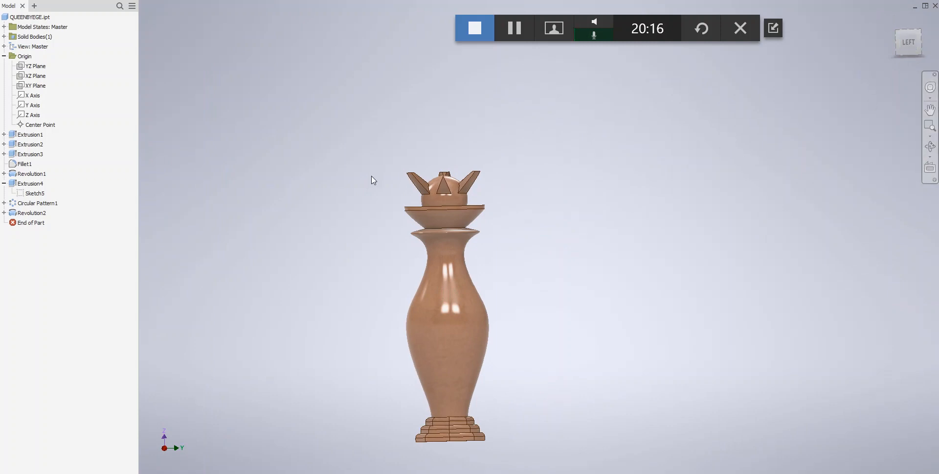
click(22, 193)
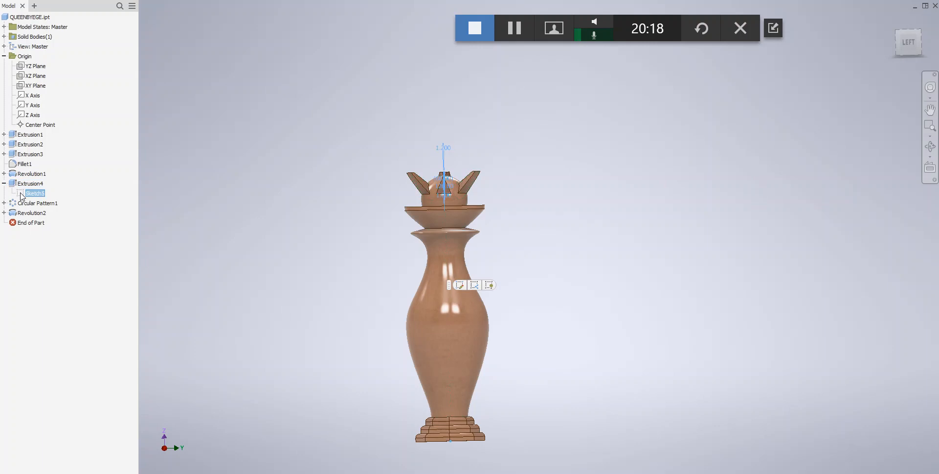
double_click(22, 194)
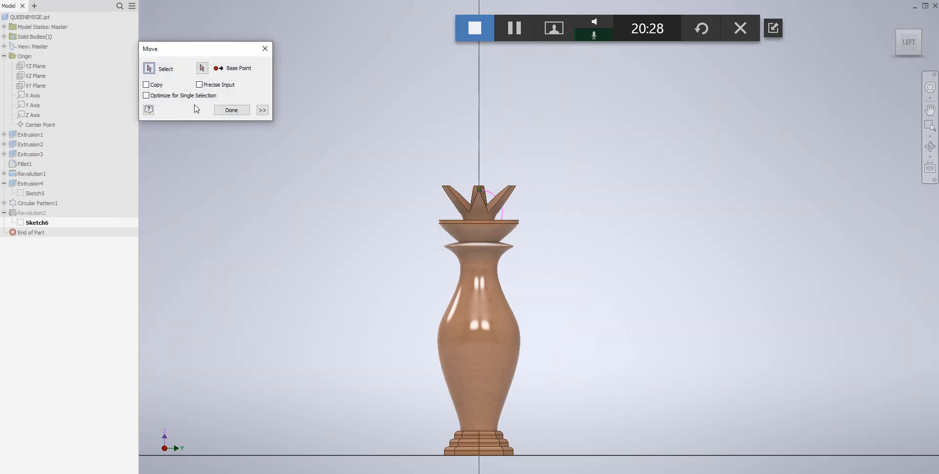
mouse_move(438, 147)
mouse_down()
mouse_move(506, 201)
mouse_move(561, 266)
mouse_up()
click(202, 68)
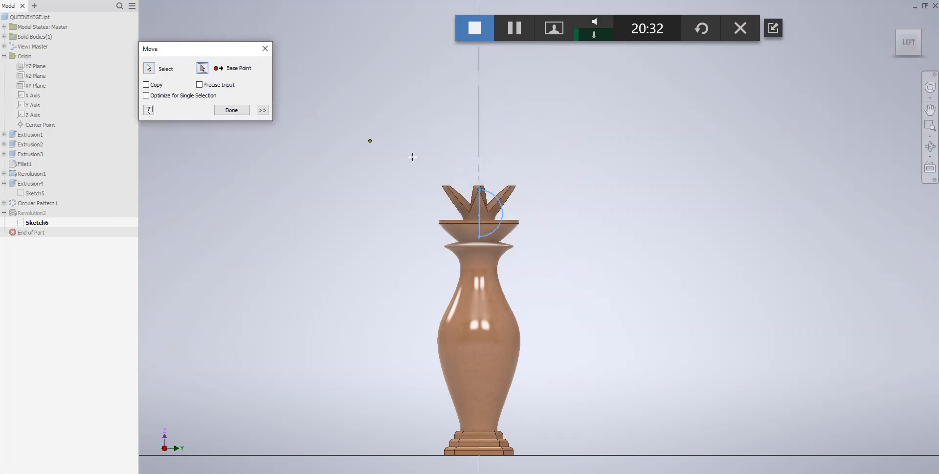
click(480, 190)
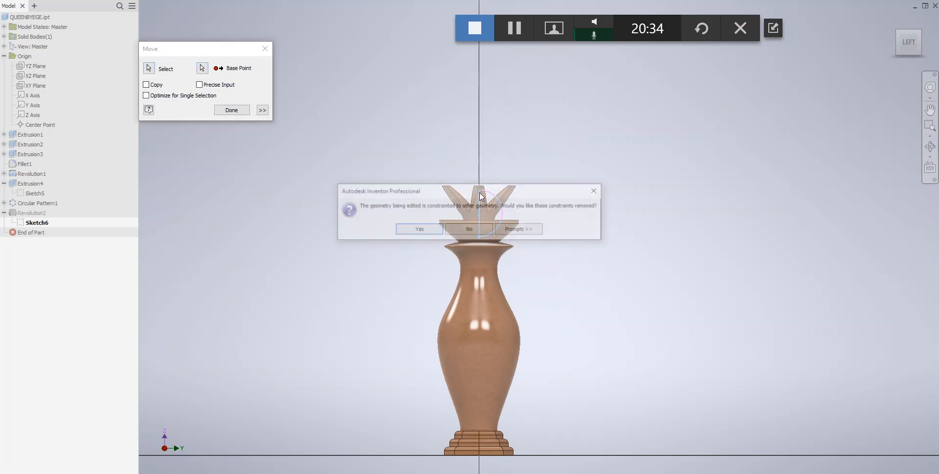
click(418, 233)
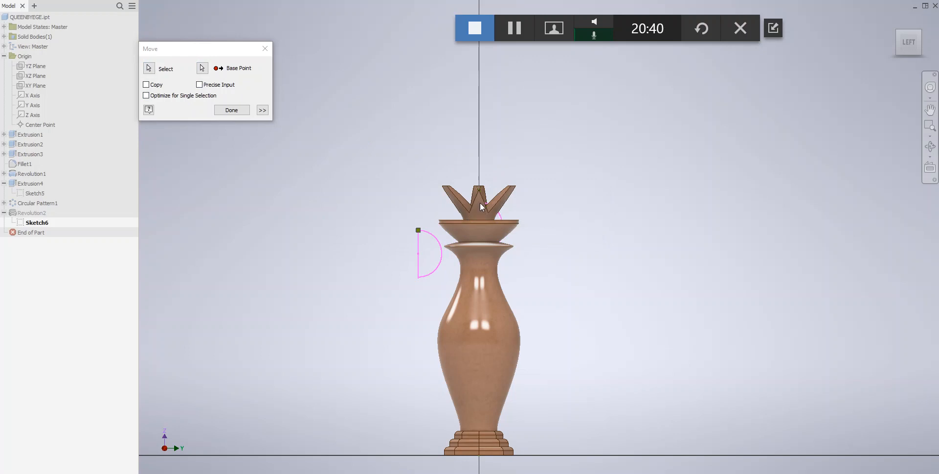
click(477, 207)
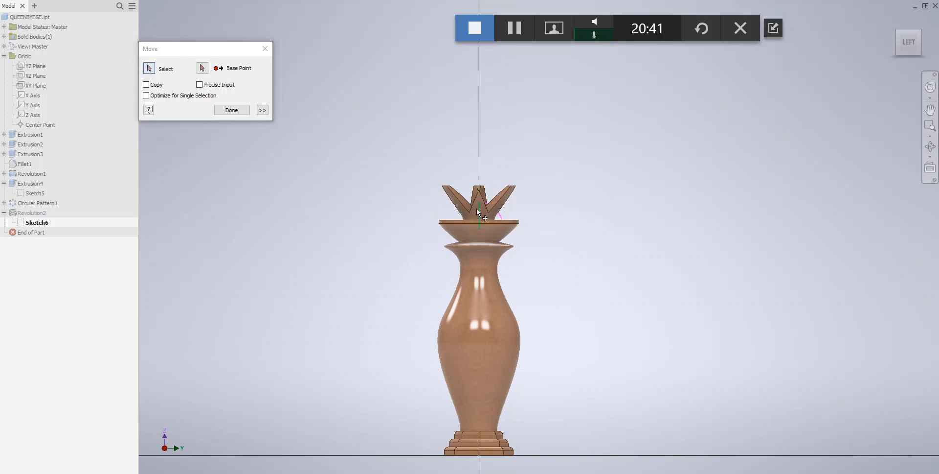
click(233, 111)
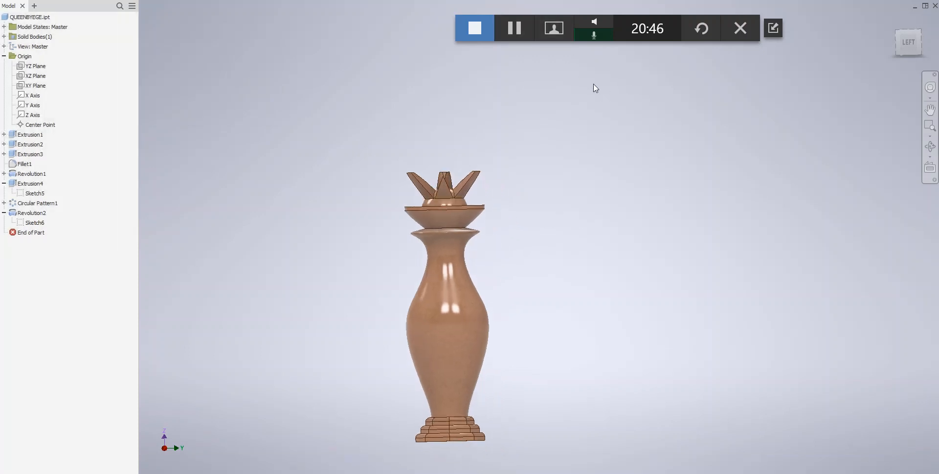
Step: Edit the crown's triangle sketch in Wireframe display and pull the triangle's lower vertex down along the axis into the flared rim
drag(910, 47, 909, 60)
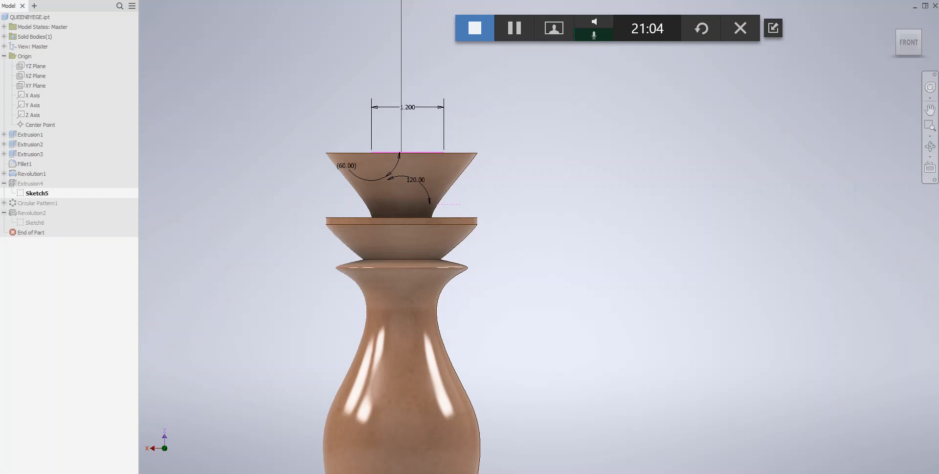
click(171, 1)
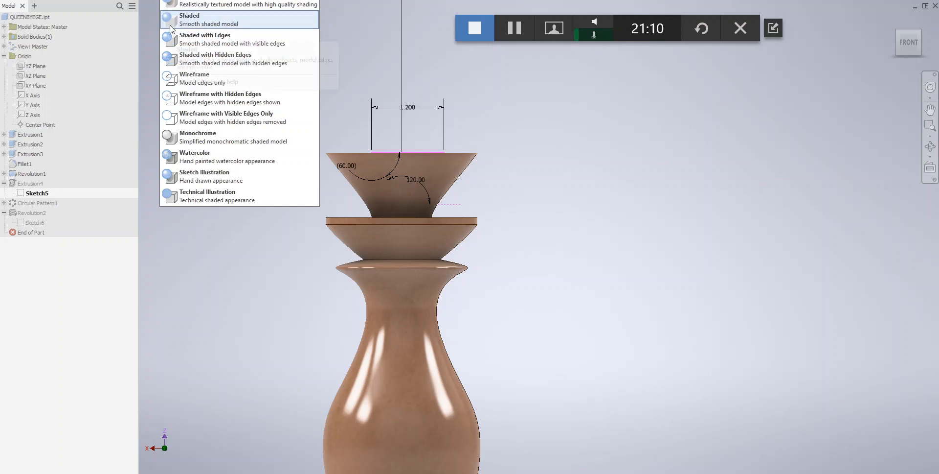
click(187, 76)
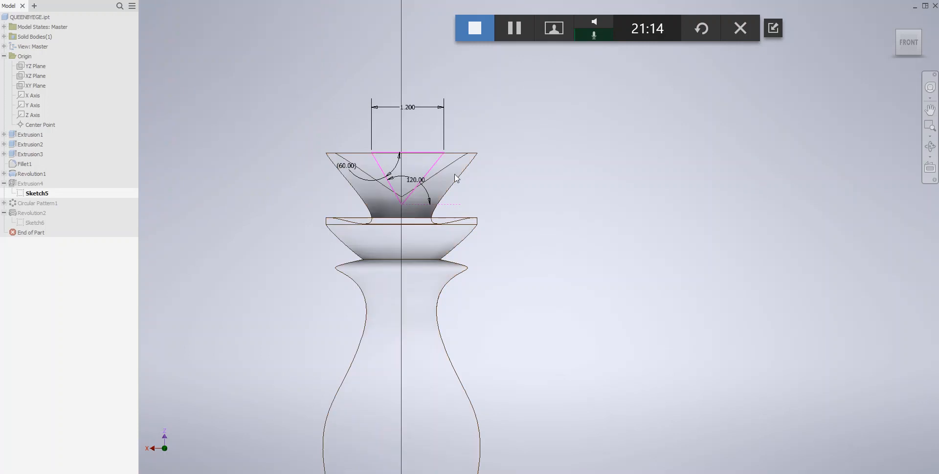
mouse_move(401, 205)
mouse_down()
mouse_move(414, 227)
mouse_move(403, 228)
mouse_up()
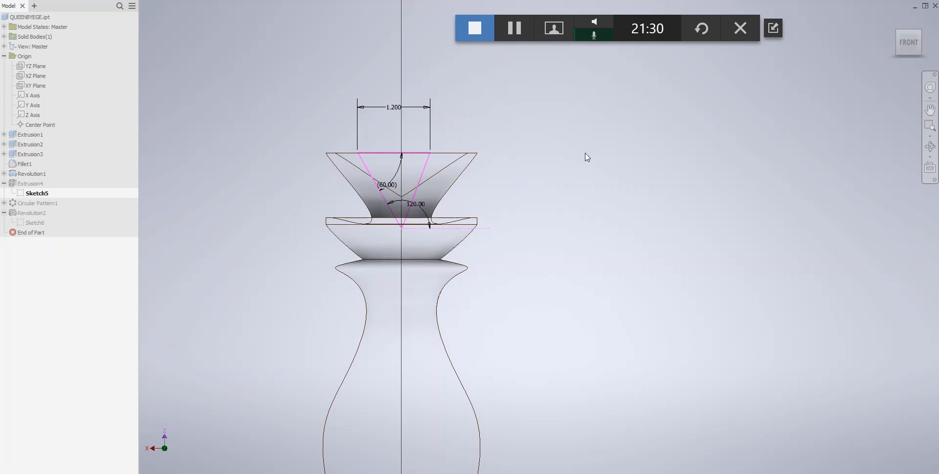
click(619, 0)
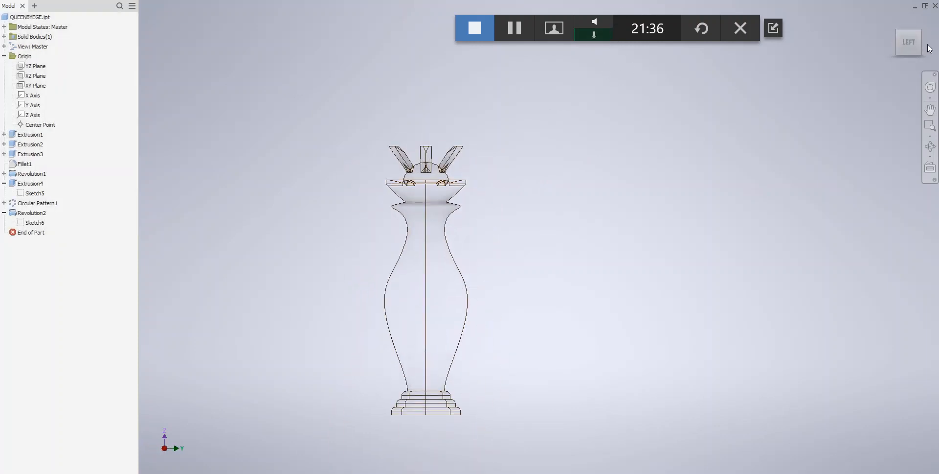
Step: Reopen the triangle sketch of the crown cut for editing
drag(917, 48, 869, 48)
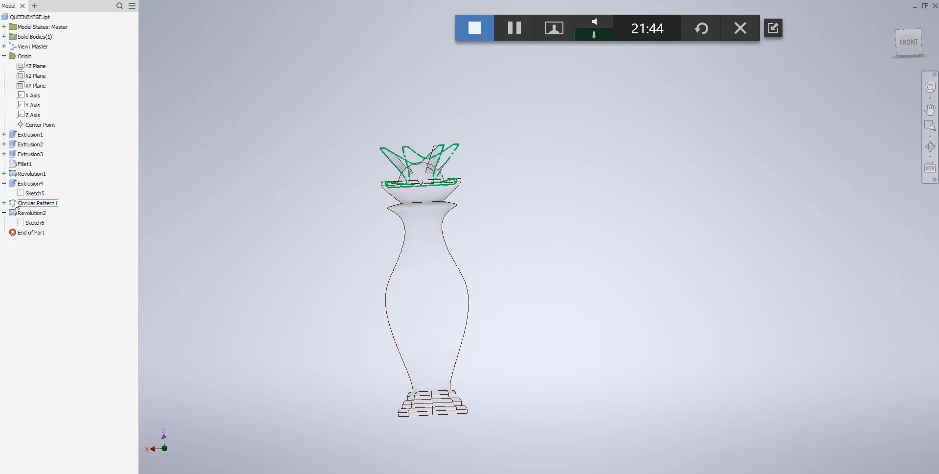
double_click(32, 193)
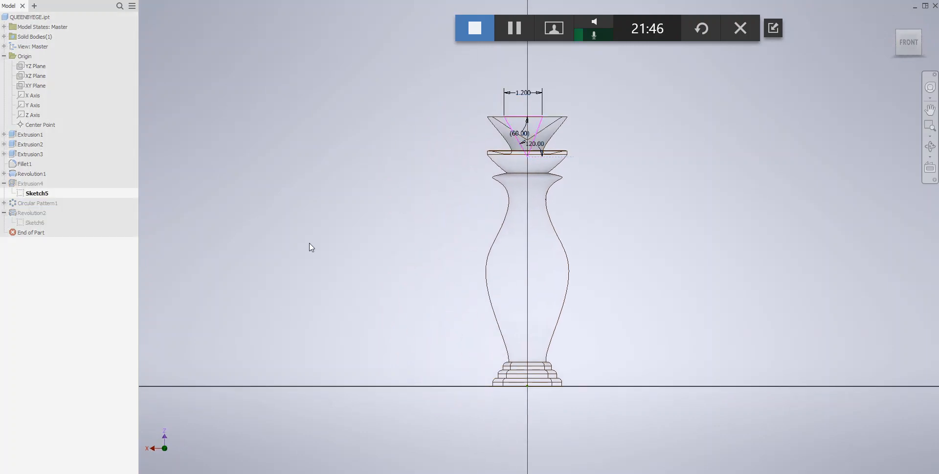
scroll(402, 200, up, 2)
scroll(398, 203, down, 5)
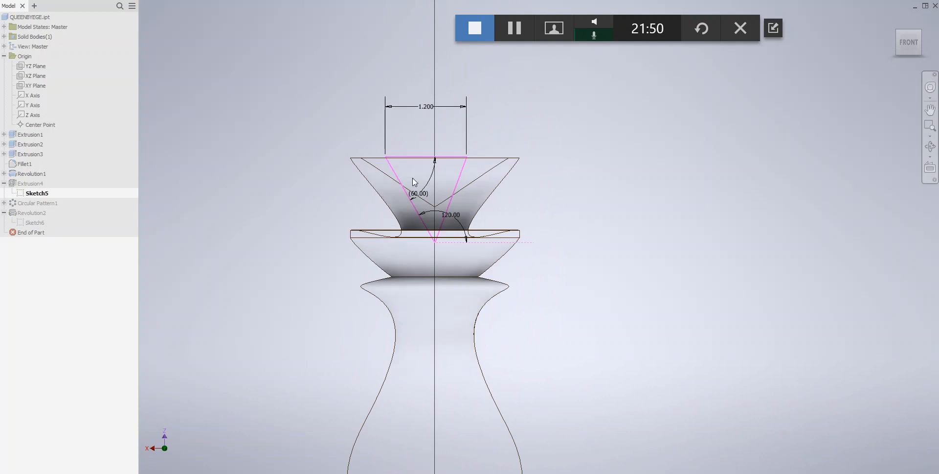
Step: Try to set the triangle's top edge length to 1 in
double_click(429, 109)
text(1)
key(Return)
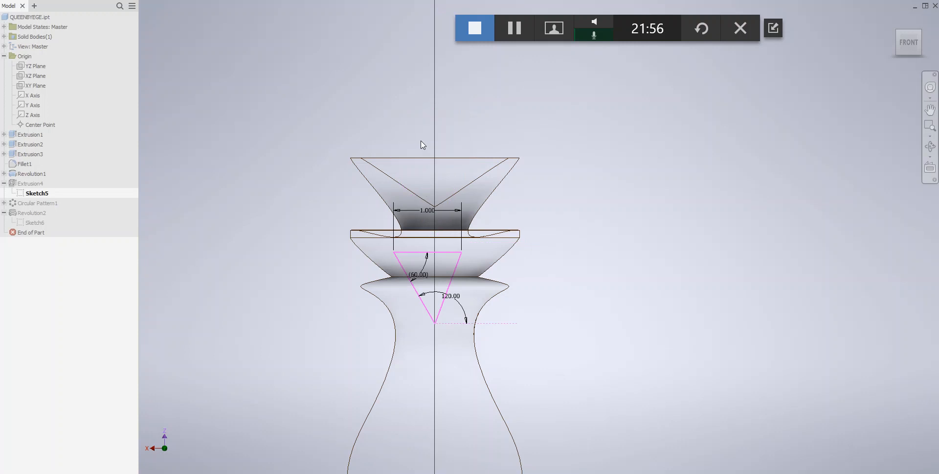
click(440, 159)
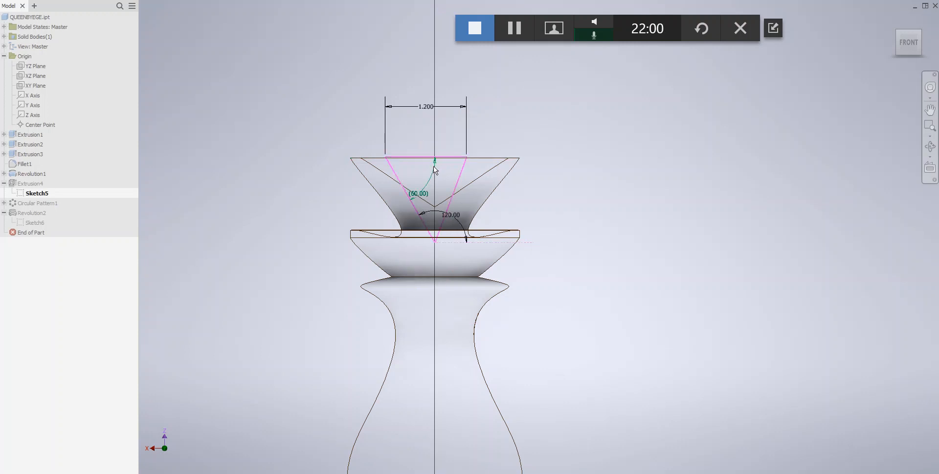
Step: Remove the triangle's 120-degree dimension, raise its lower vertex along the axis until the corner angle is about 43 degrees, and finish the sketch
key(s)
drag(385, 157, 402, 162)
drag(453, 243, 436, 244)
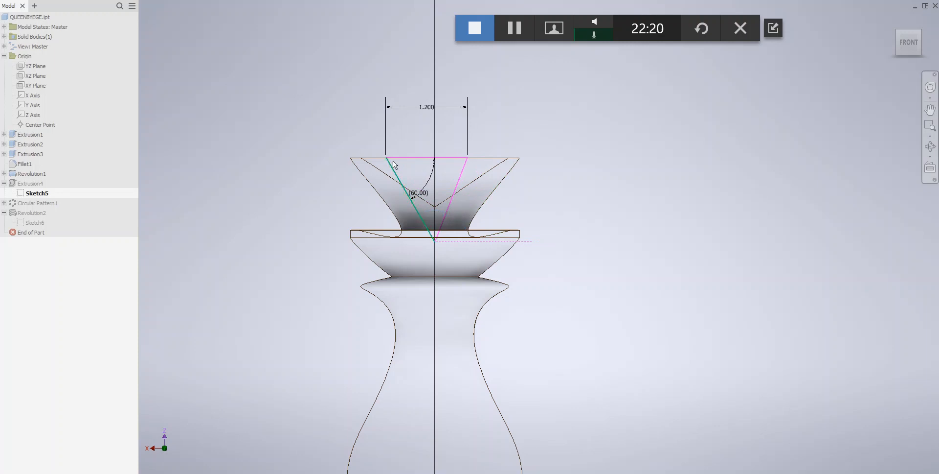
mouse_move(386, 158)
mouse_down()
mouse_move(396, 162)
mouse_move(386, 158)
mouse_up()
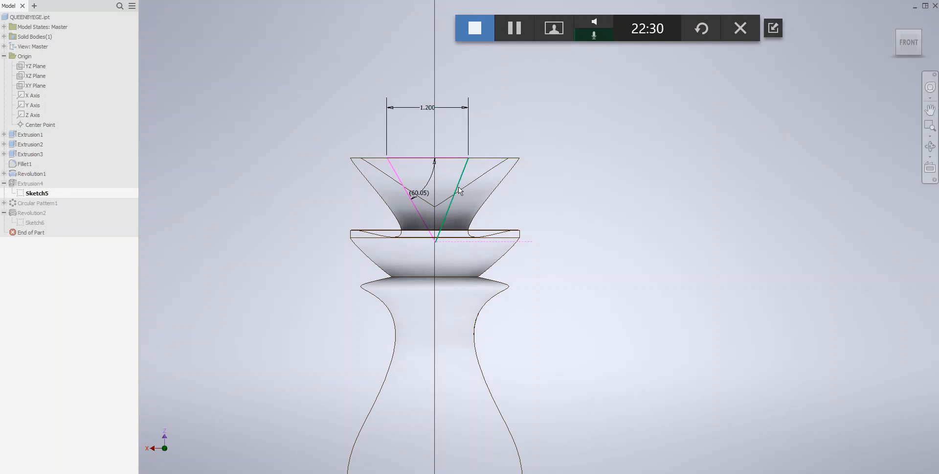
drag(436, 241, 435, 203)
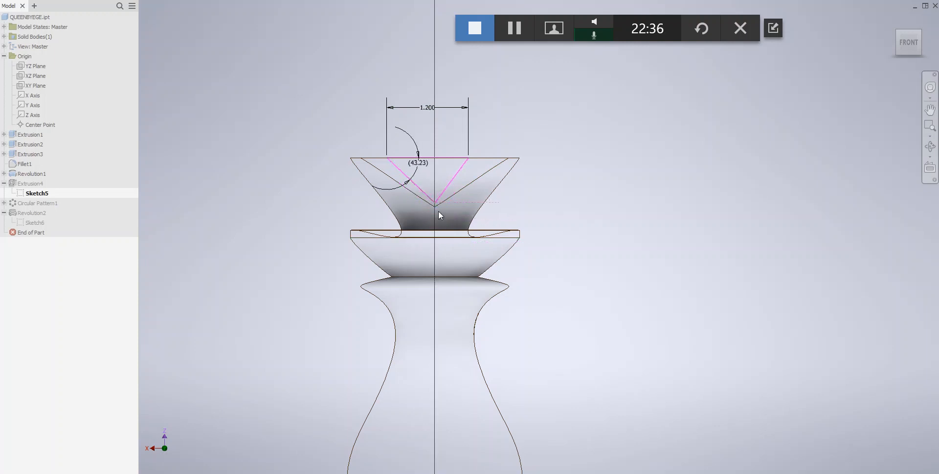
drag(435, 202, 435, 204)
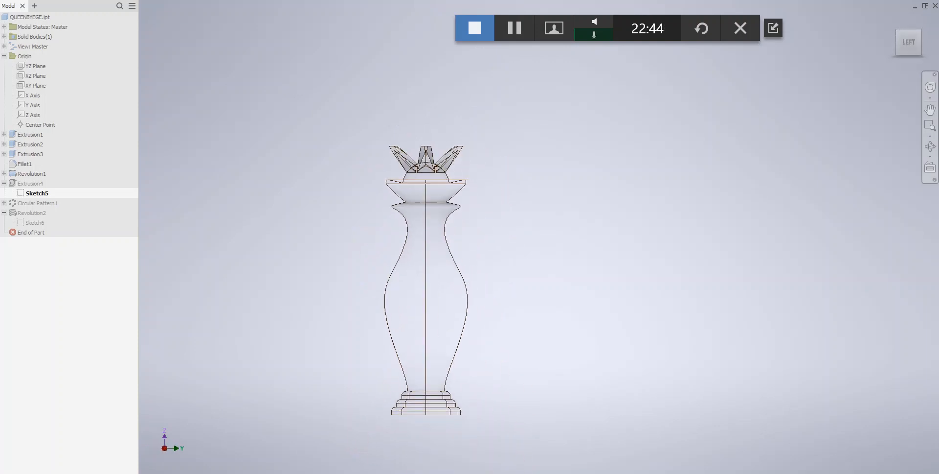
Step: Set the crown cut's circular pattern to 5 occurrences over 360 degrees
scroll(440, 139, up, 5)
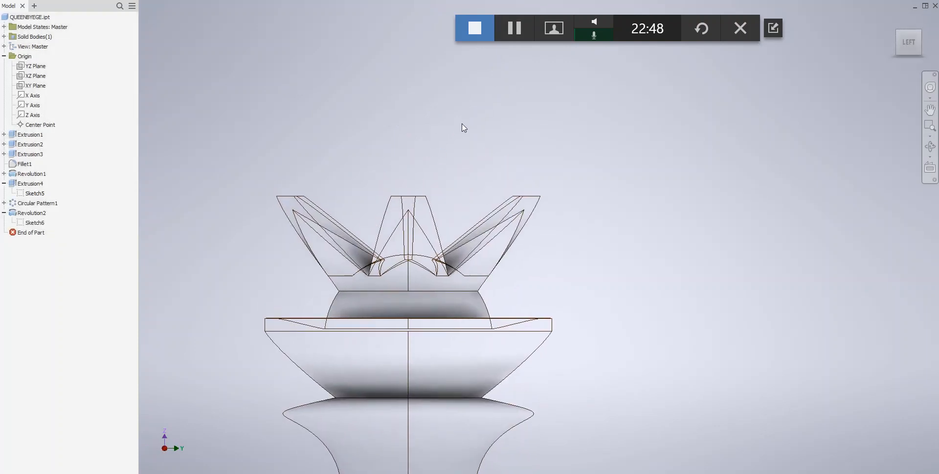
click(4, 202)
double_click(14, 204)
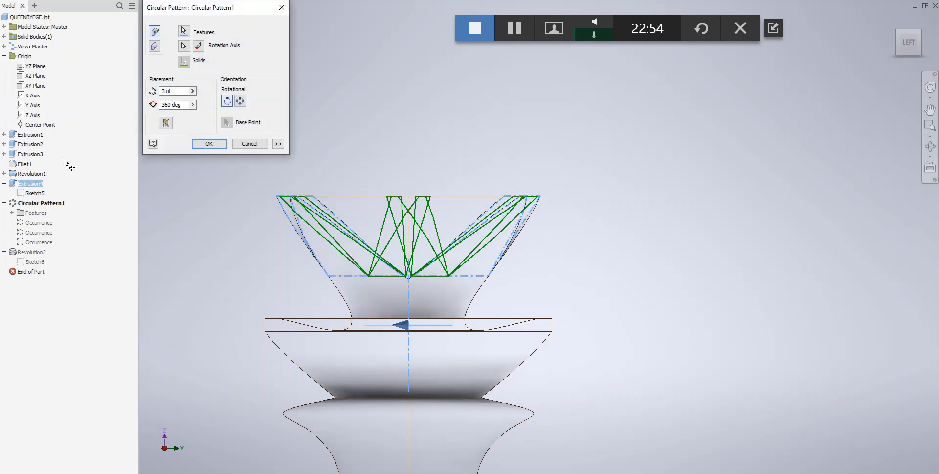
double_click(168, 94)
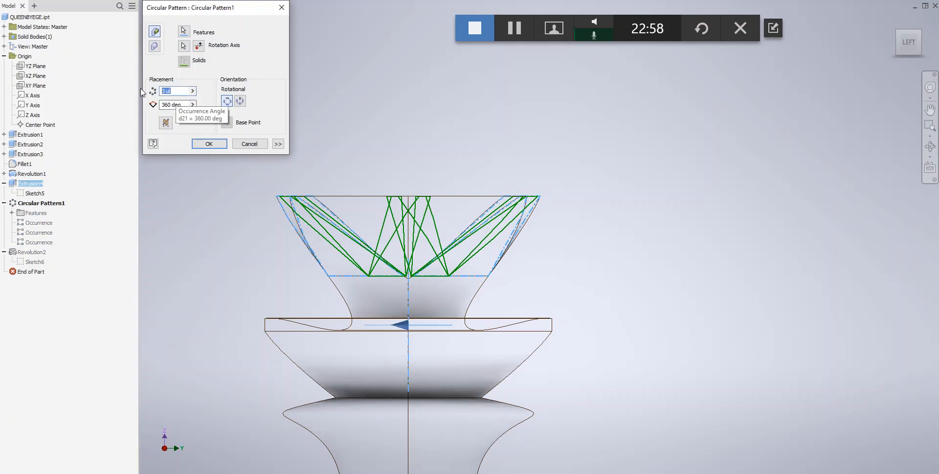
text(5)
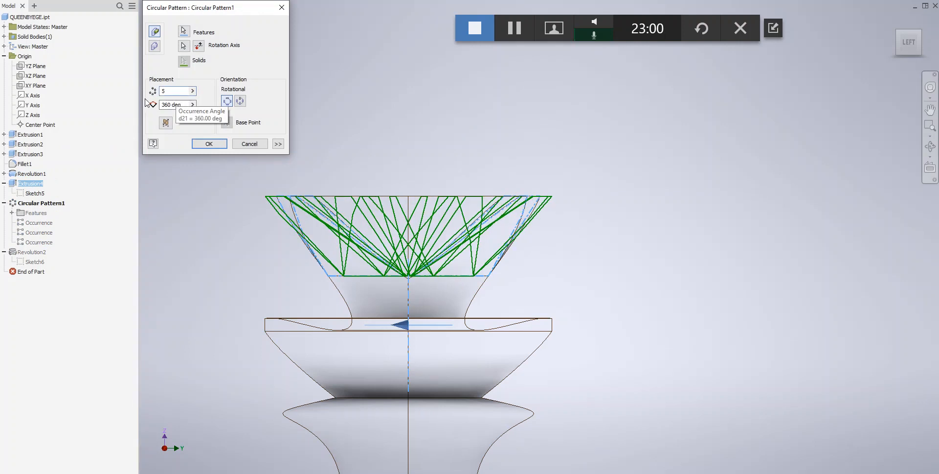
click(218, 144)
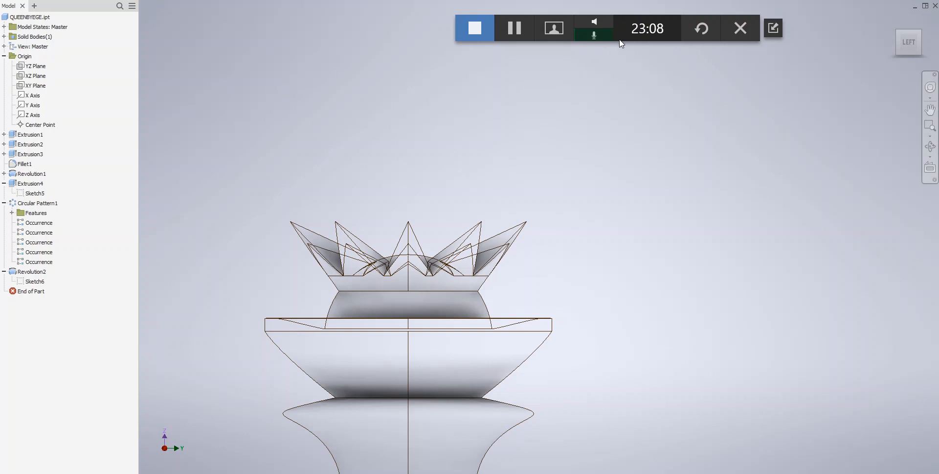
Step: Change the visual style from wireframe to realistic textured shading and view the crown from slightly above
click(909, 52)
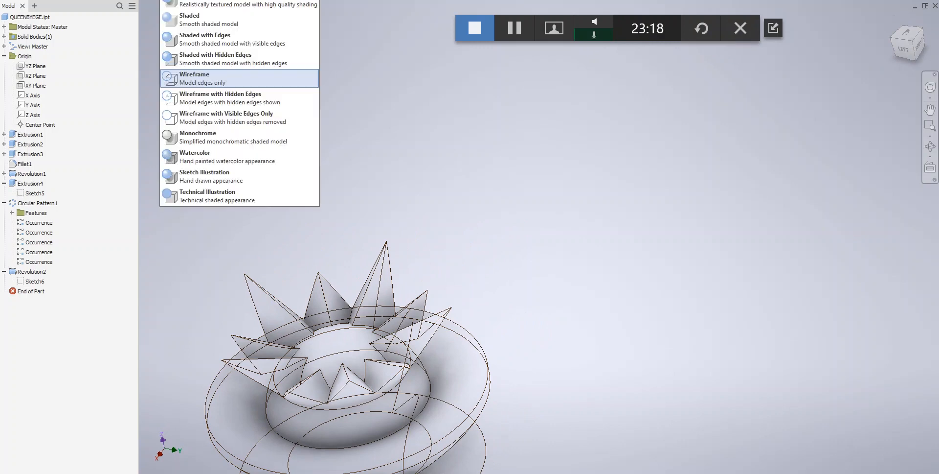
click(180, 5)
middle_drag(226, 72, 300, 20)
click(903, 53)
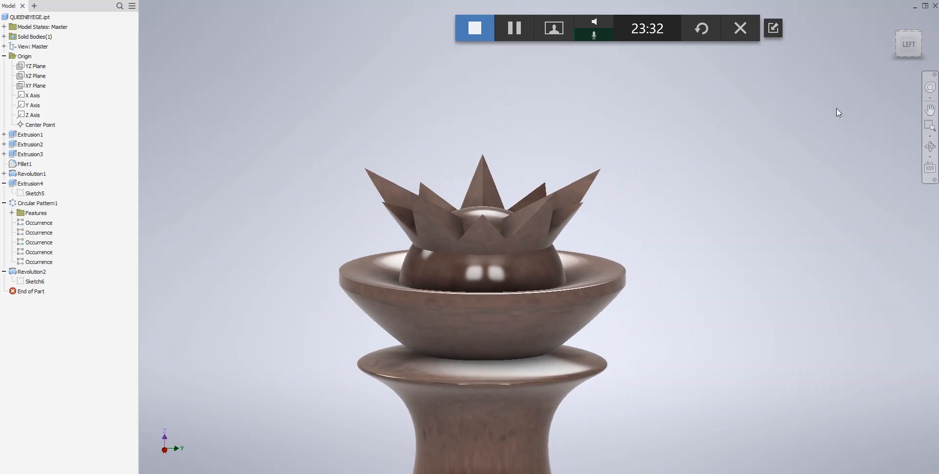
Step: Examine the finished queen from the side and from above, checking the crown, body and stepped base
scroll(739, 195, down, 3)
scroll(618, 157, up, 1)
middle_drag(617, 157, 548, 130)
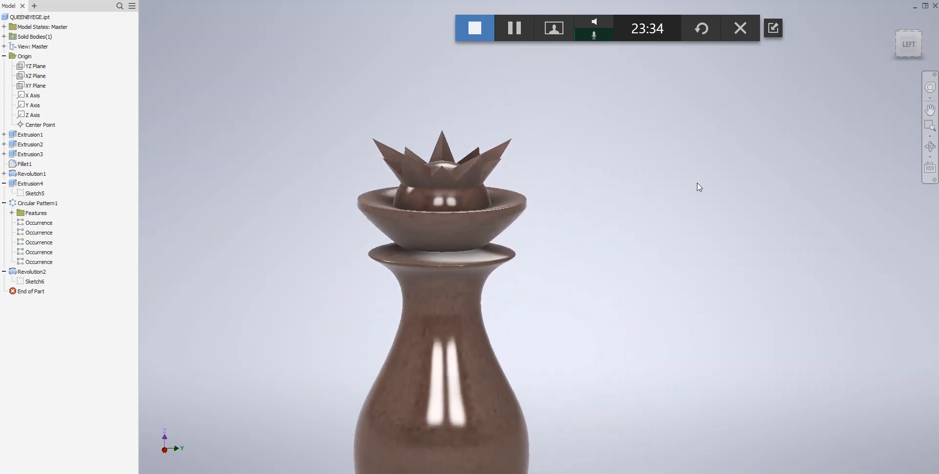
middle_drag(668, 162, 674, 136)
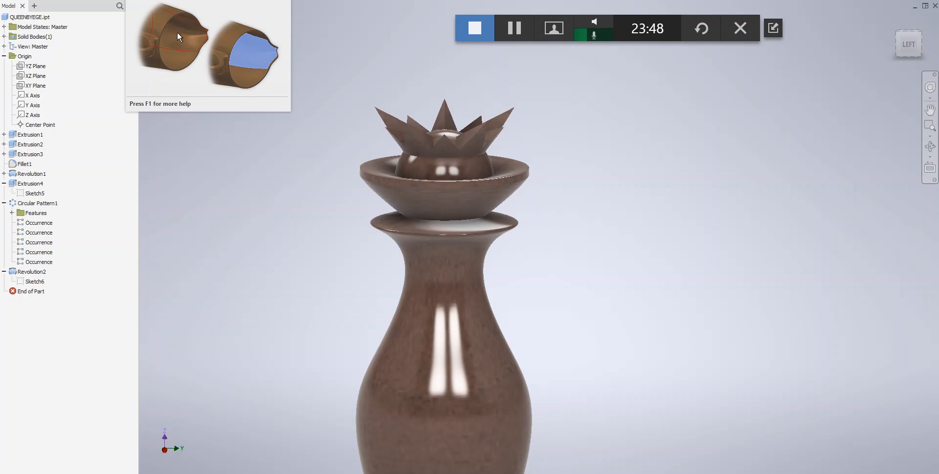
scroll(241, 130, down, 4)
middle_drag(242, 130, 328, 153)
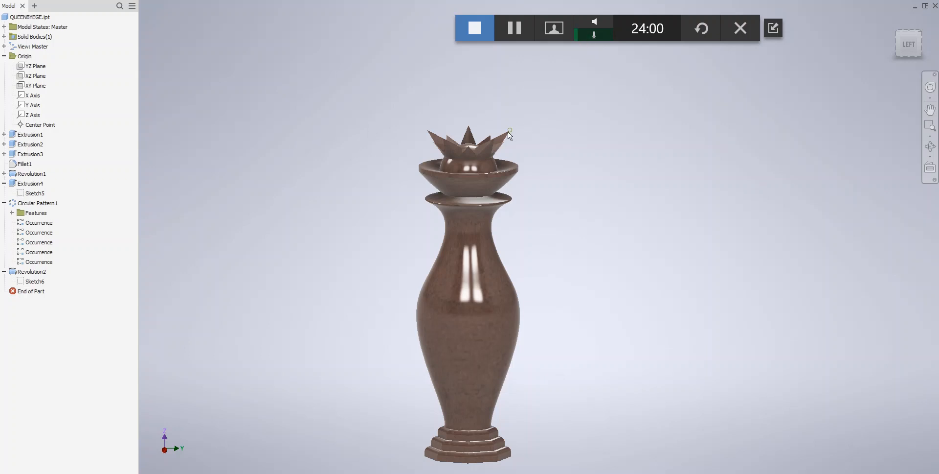
drag(907, 48, 905, 51)
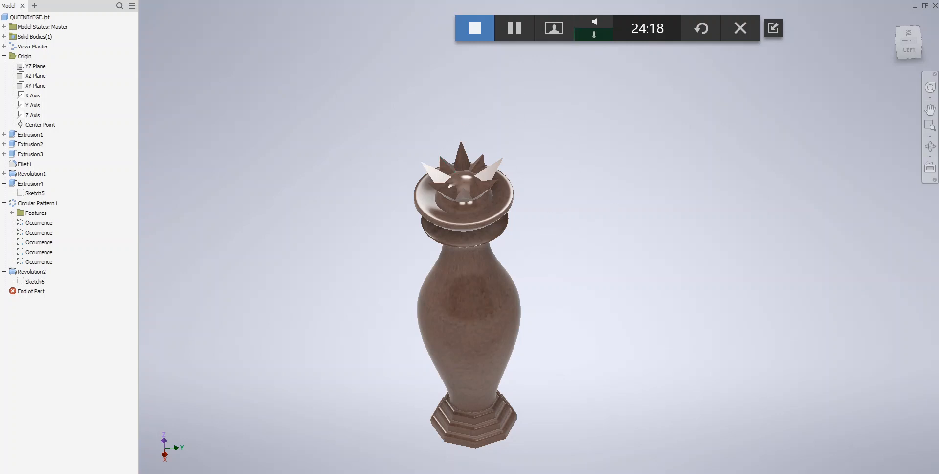
click(40, 124)
click(142, 127)
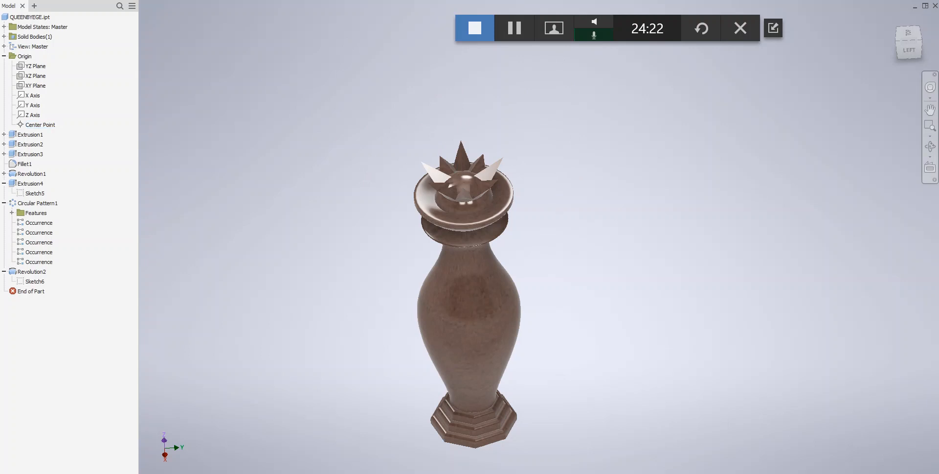